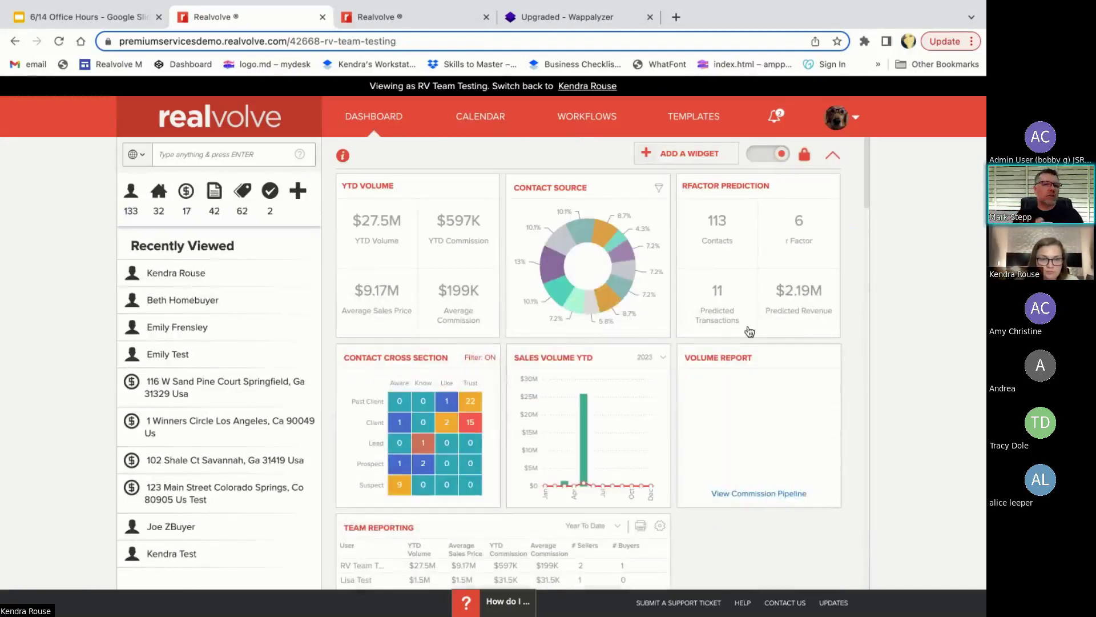
- Search for the agent's contact by full name, then trim the query to the first name only
{"action": "left_click", "coordinate": [255, 159]}
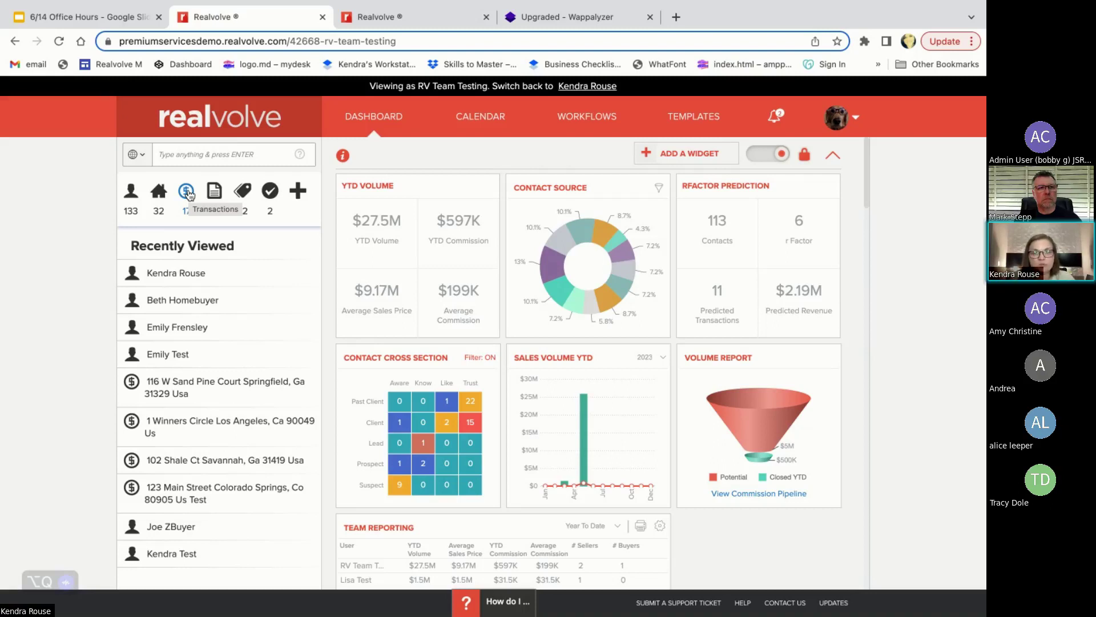
{"action": "left_click", "coordinate": [179, 152]}
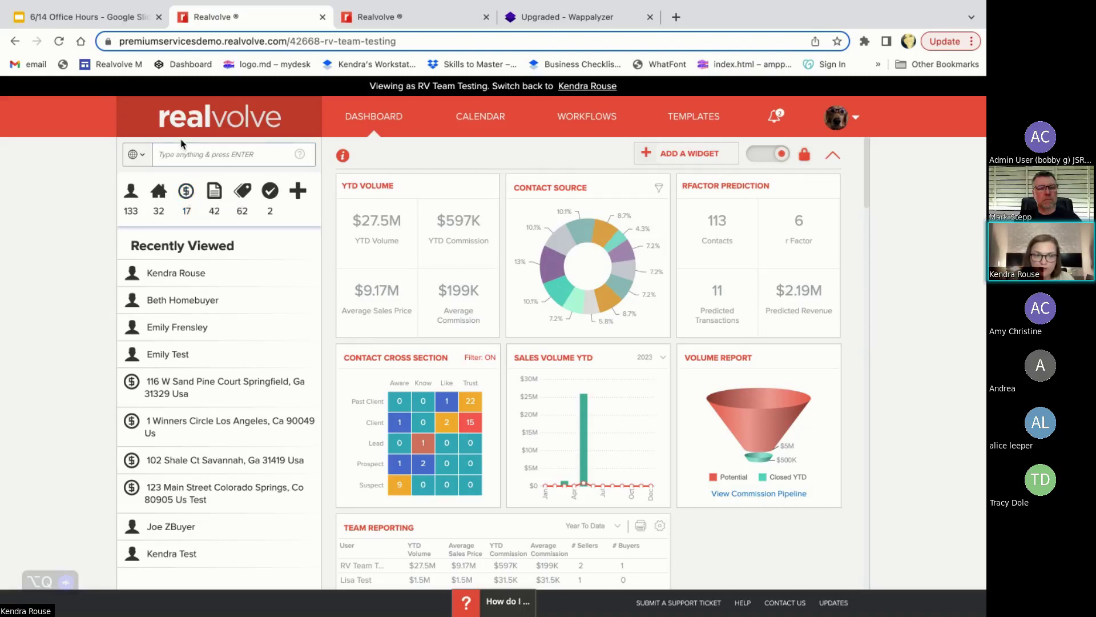
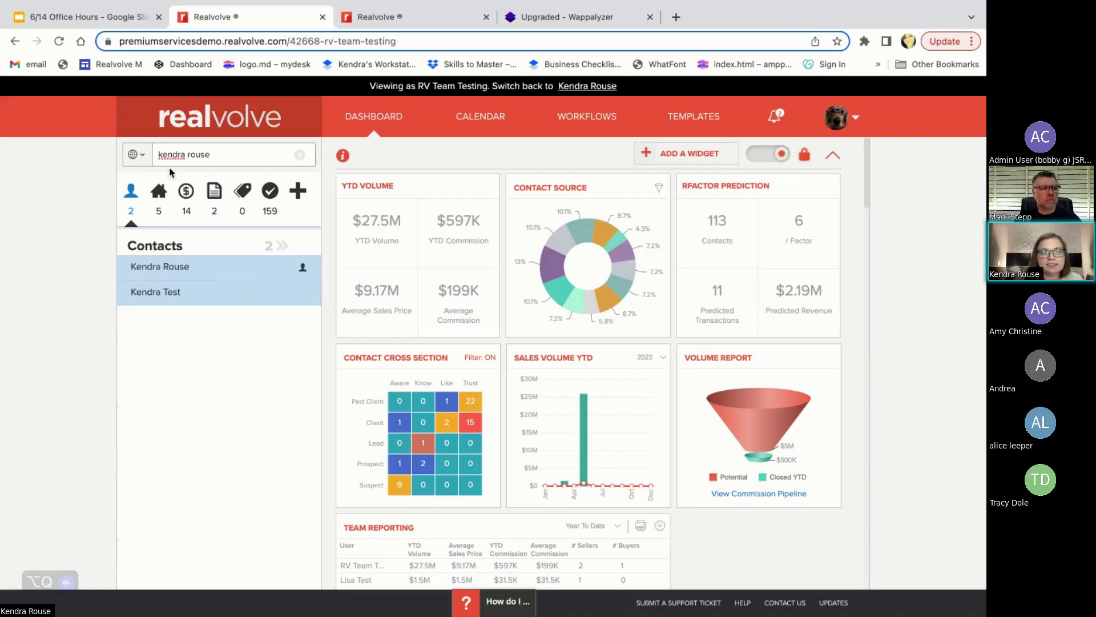
{"action": "left_click", "coordinate": [161, 154]}
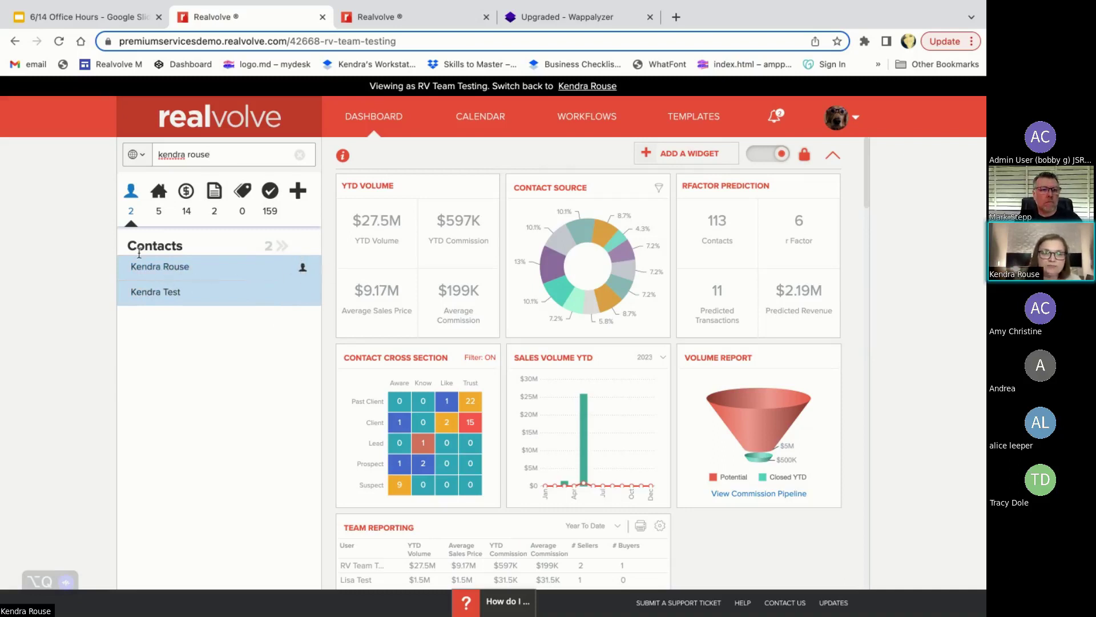
{"action": "double_click", "coordinate": [199, 154]}
{"action": "key", "text": "BackSpace"}
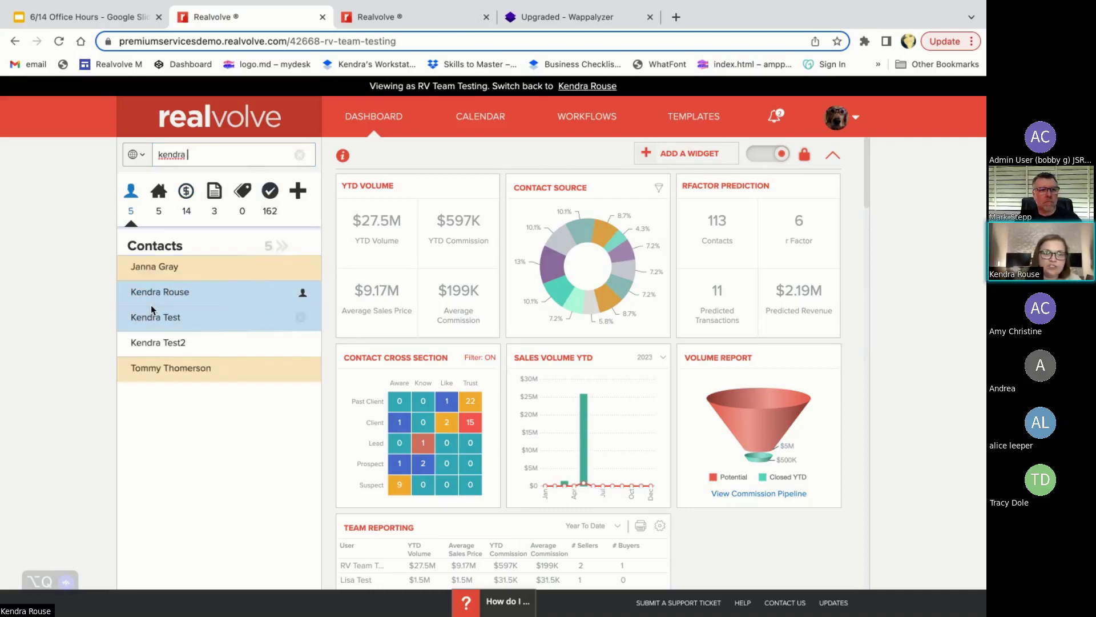
- Switch search mode to Name, then back to Anything, and open the agent's contact
{"action": "left_click", "coordinate": [139, 156]}
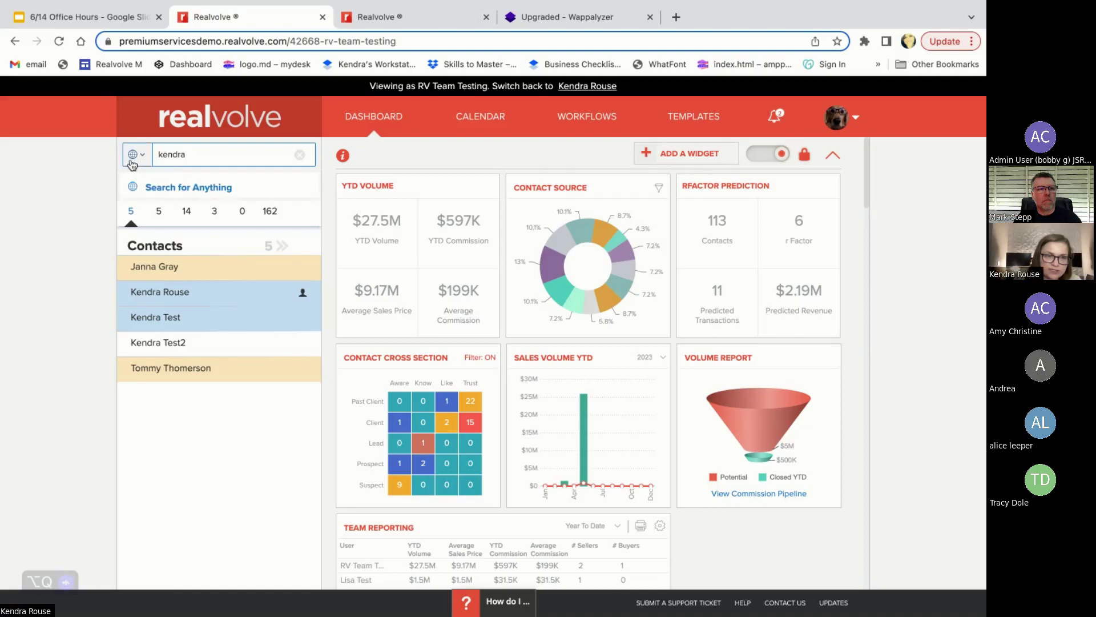
{"action": "left_click", "coordinate": [152, 209]}
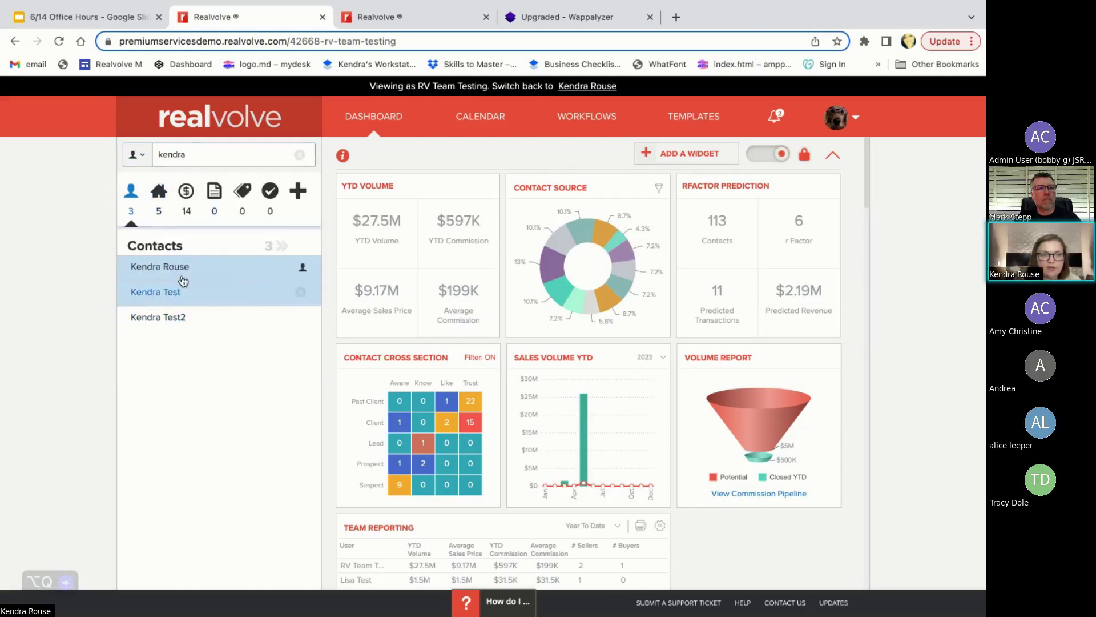
{"action": "left_click", "coordinate": [151, 153]}
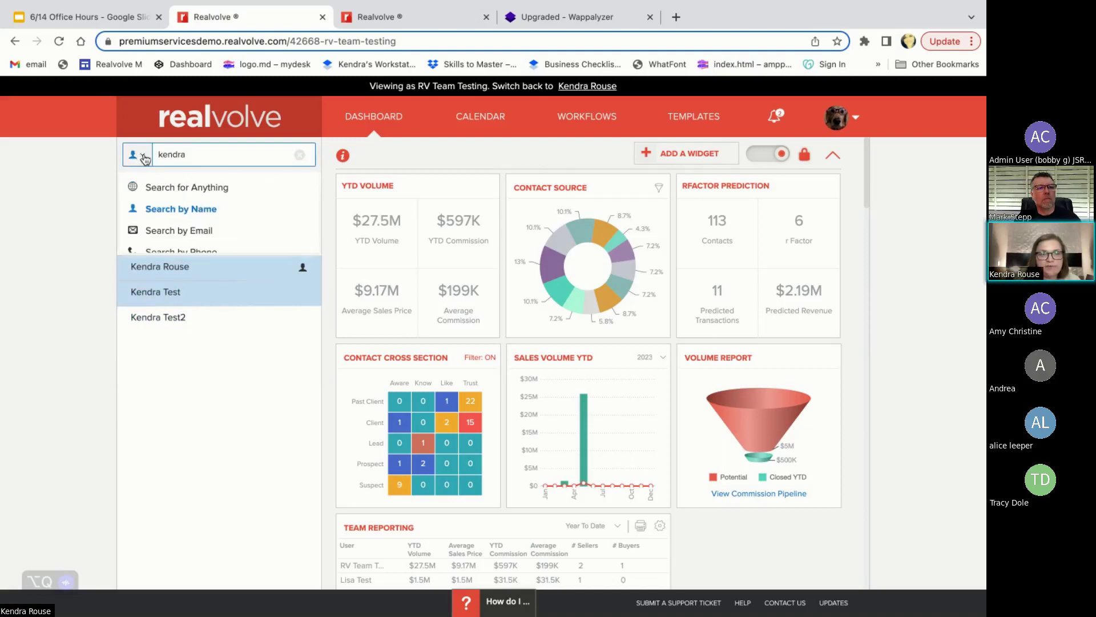
{"action": "left_click", "coordinate": [154, 190]}
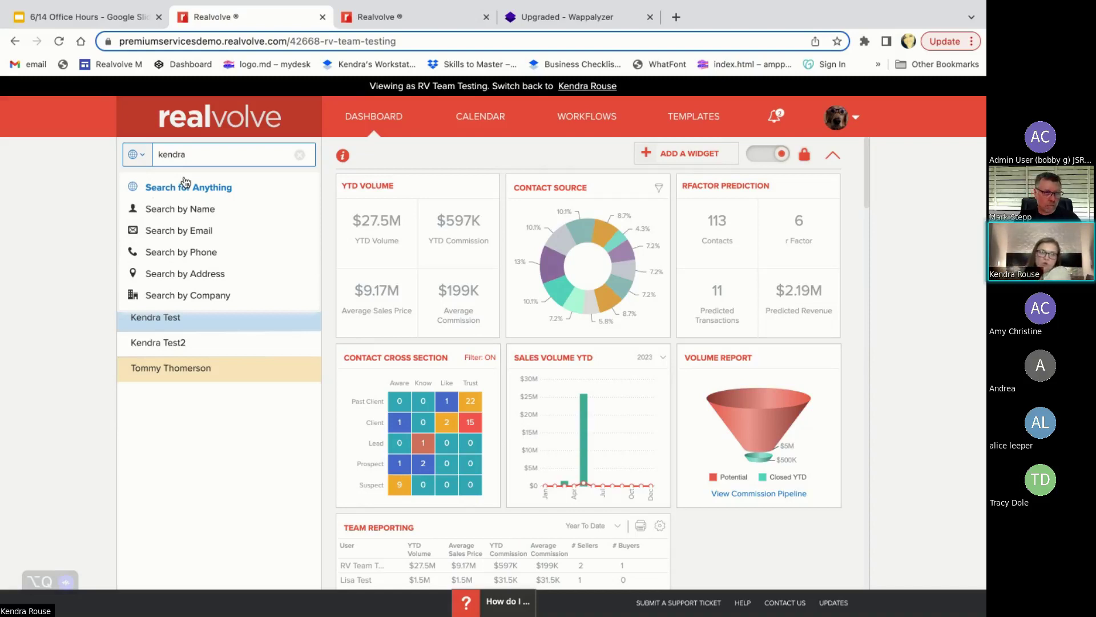
{"action": "left_click", "coordinate": [66, 204]}
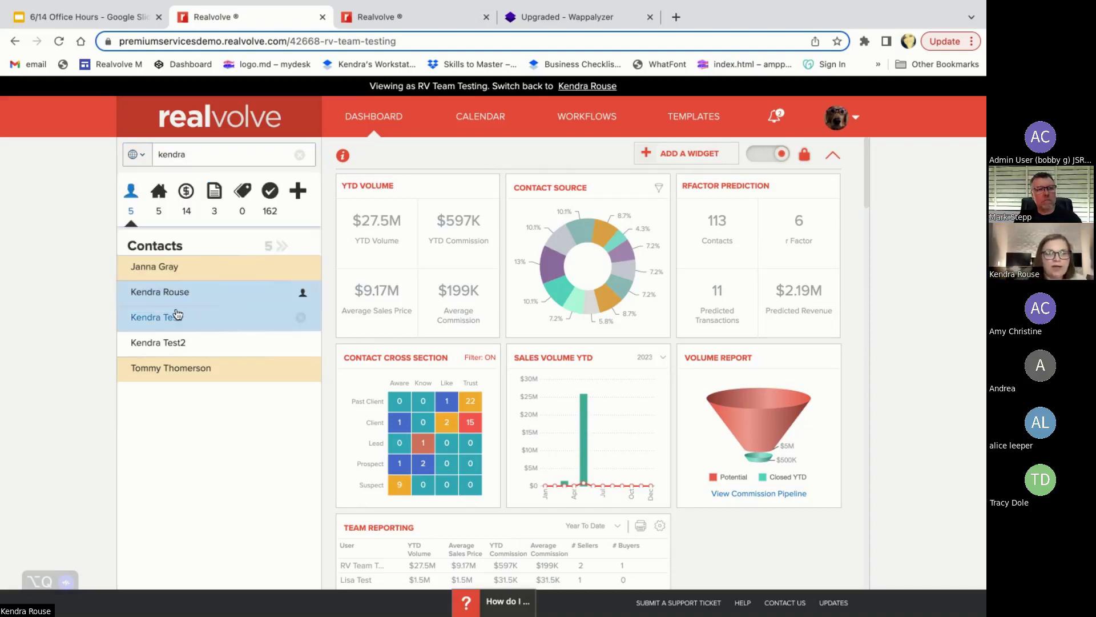
{"action": "left_click", "coordinate": [152, 300]}
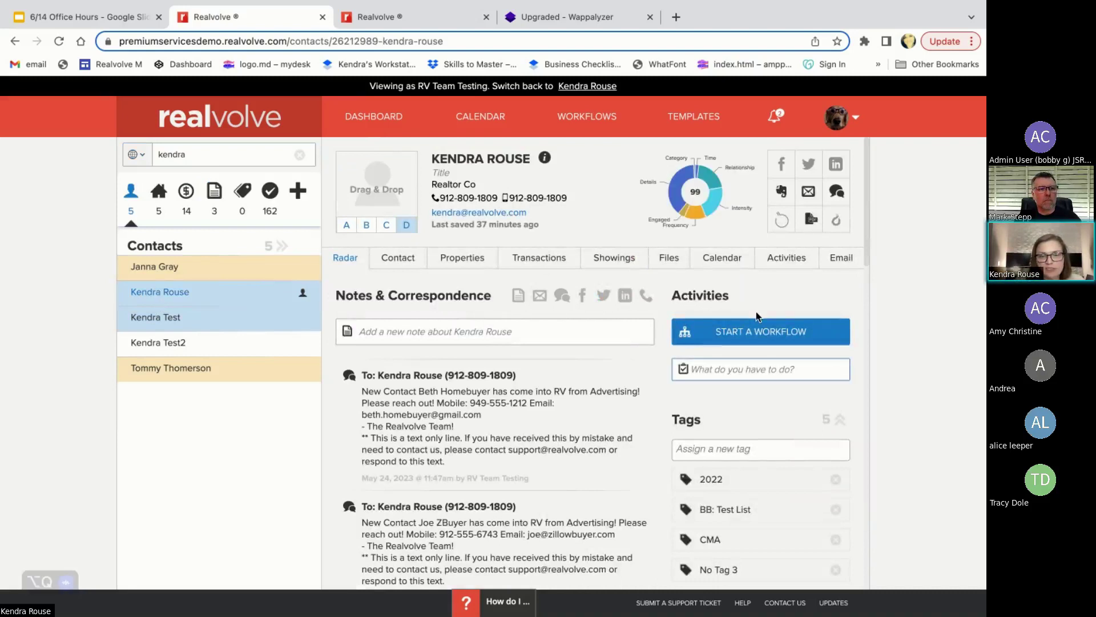
- Start a workflow on the contact and choose 1RVAB Agent Branding after filtering by 'agent'
{"action": "left_click", "coordinate": [747, 333]}
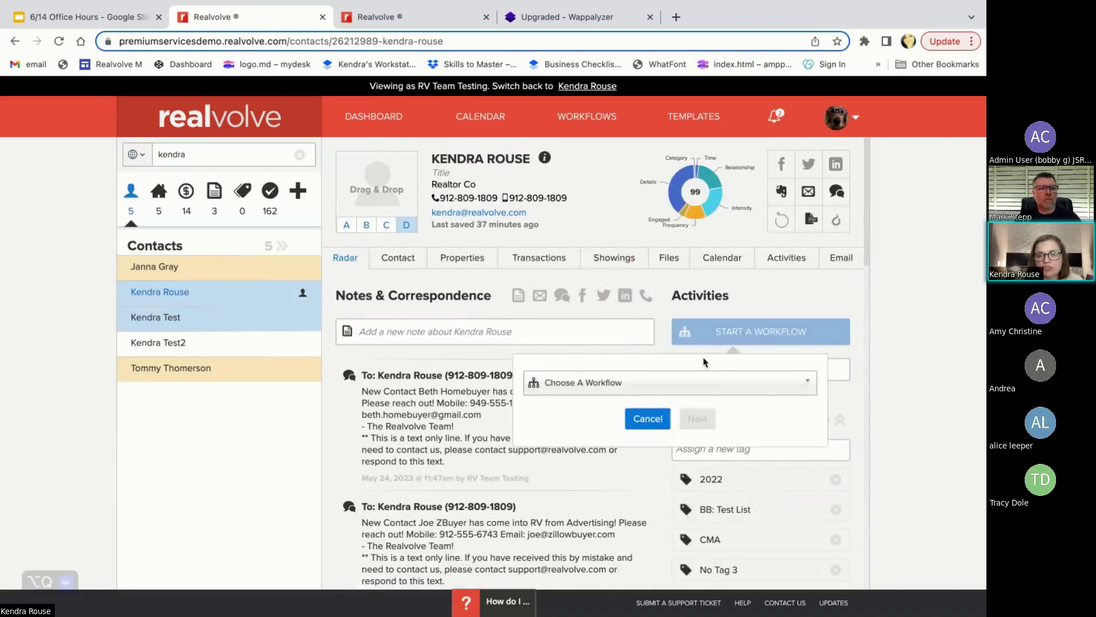
{"action": "left_click", "coordinate": [617, 388]}
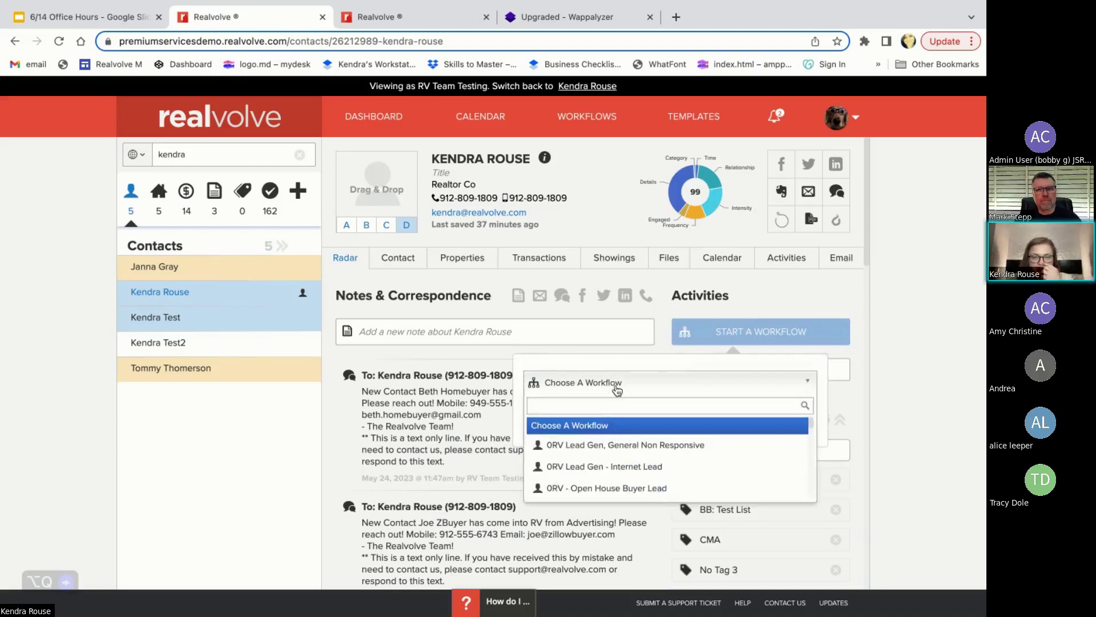
{"action": "type", "text": "agent"}
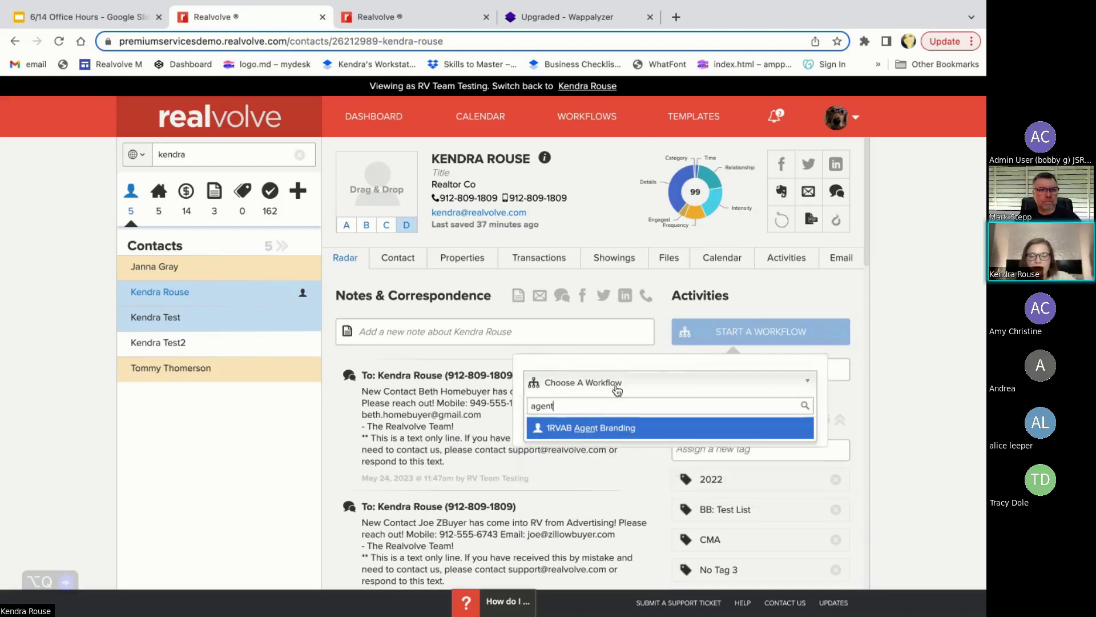
{"action": "left_click", "coordinate": [611, 428]}
- Keep all five activities and the assignee, and finish with the Jun 14, 2023 dates
{"action": "left_click", "coordinate": [698, 451]}
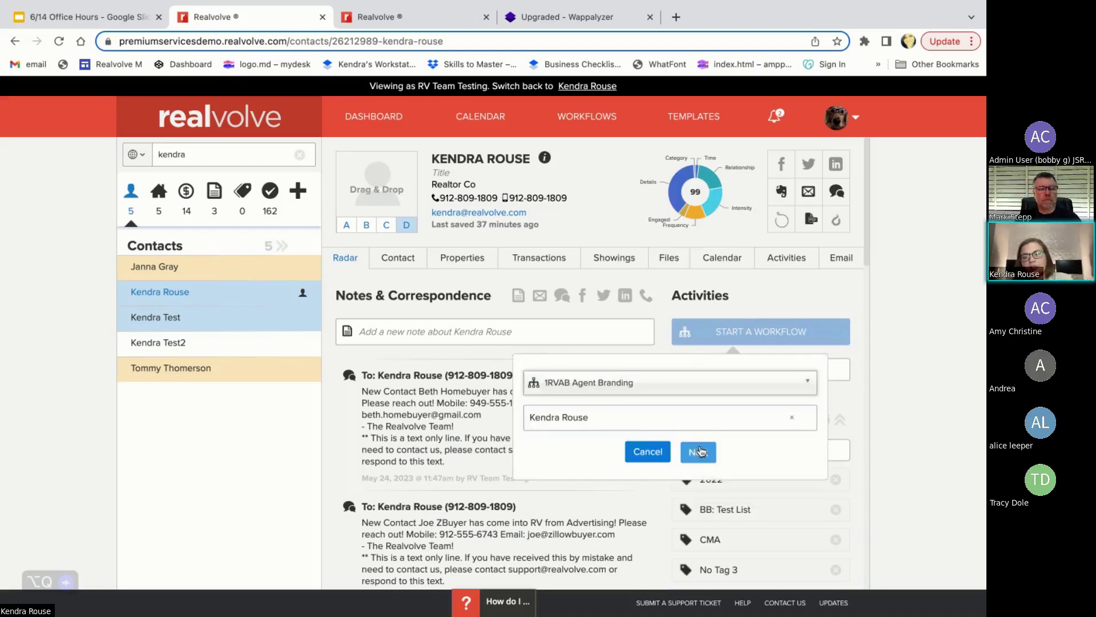
{"action": "scroll", "coordinate": [651, 486], "scroll_direction": "down", "scroll_amount": 2}
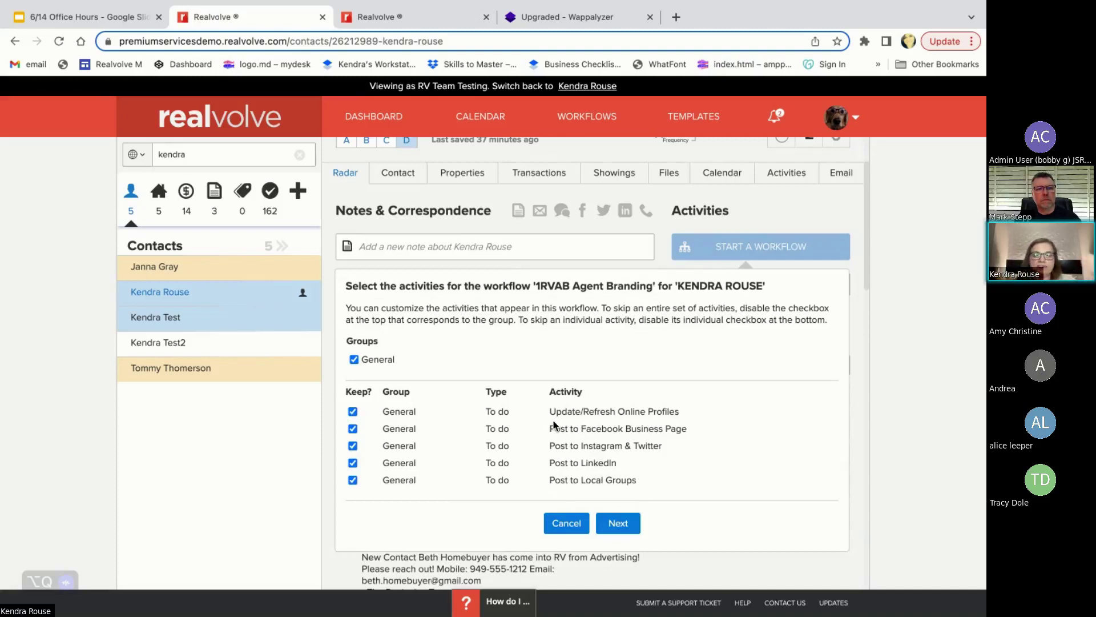
{"action": "left_click", "coordinate": [620, 524]}
{"action": "left_click", "coordinate": [618, 394]}
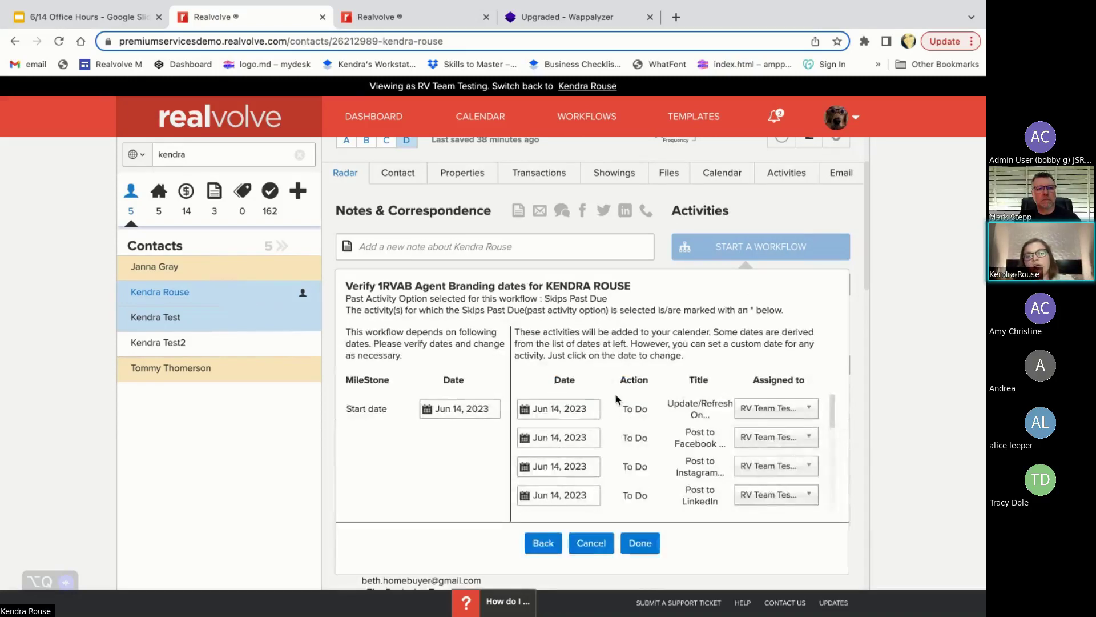
{"action": "left_click", "coordinate": [642, 543]}
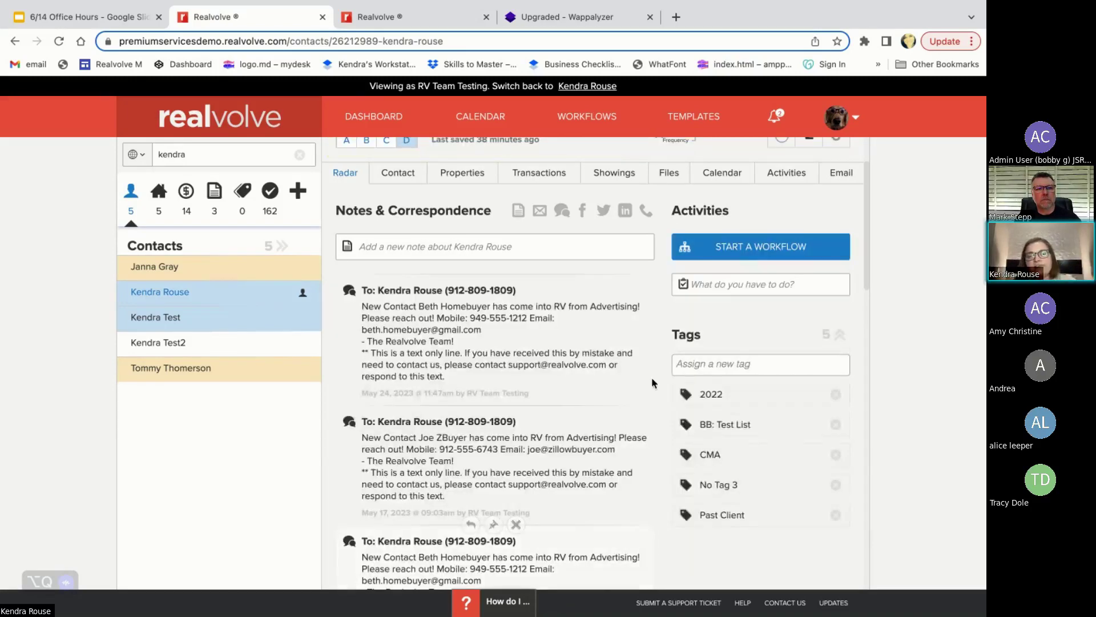
- Reload the contact and check Incomplete Activities for Update/Refresh Online Profiles due Jun 14, 2023
{"action": "left_click", "coordinate": [59, 41]}
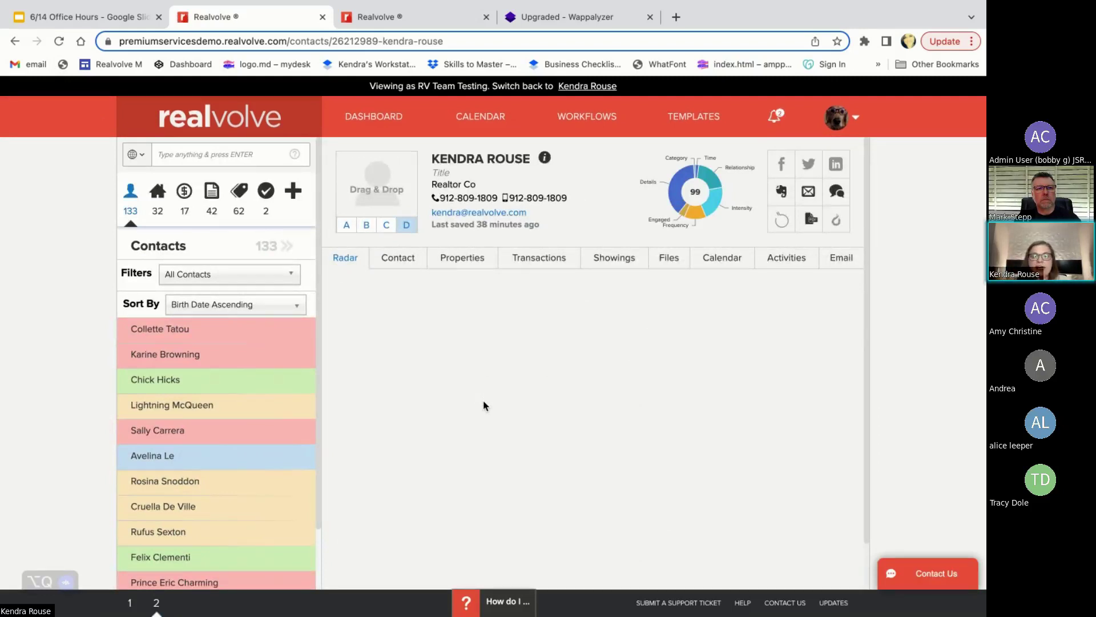
{"action": "left_click", "coordinate": [347, 254]}
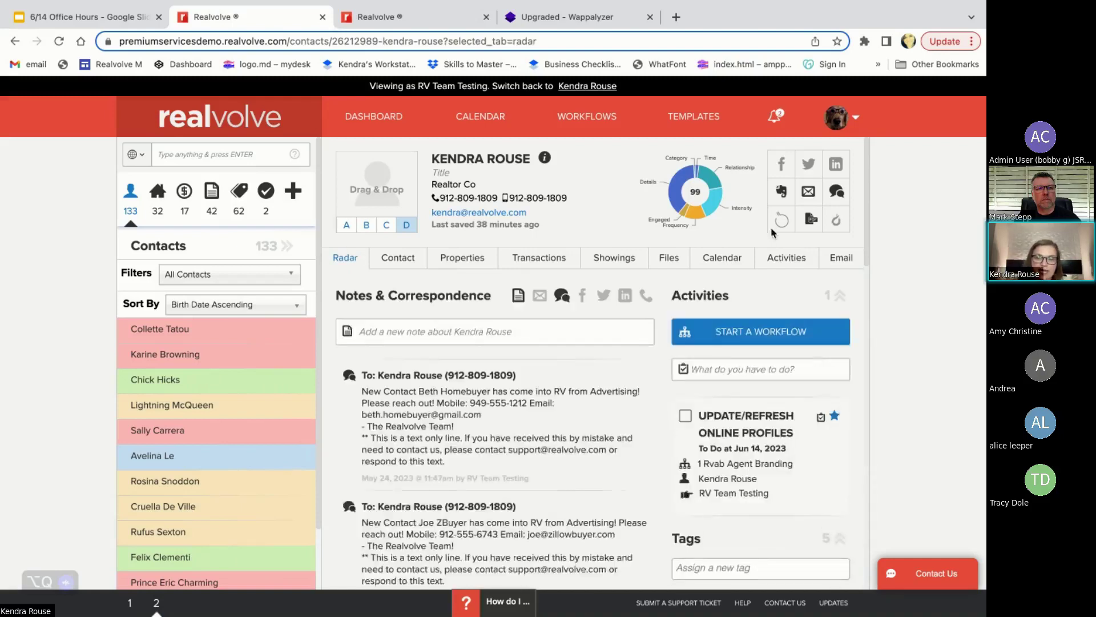
{"action": "left_click", "coordinate": [785, 261]}
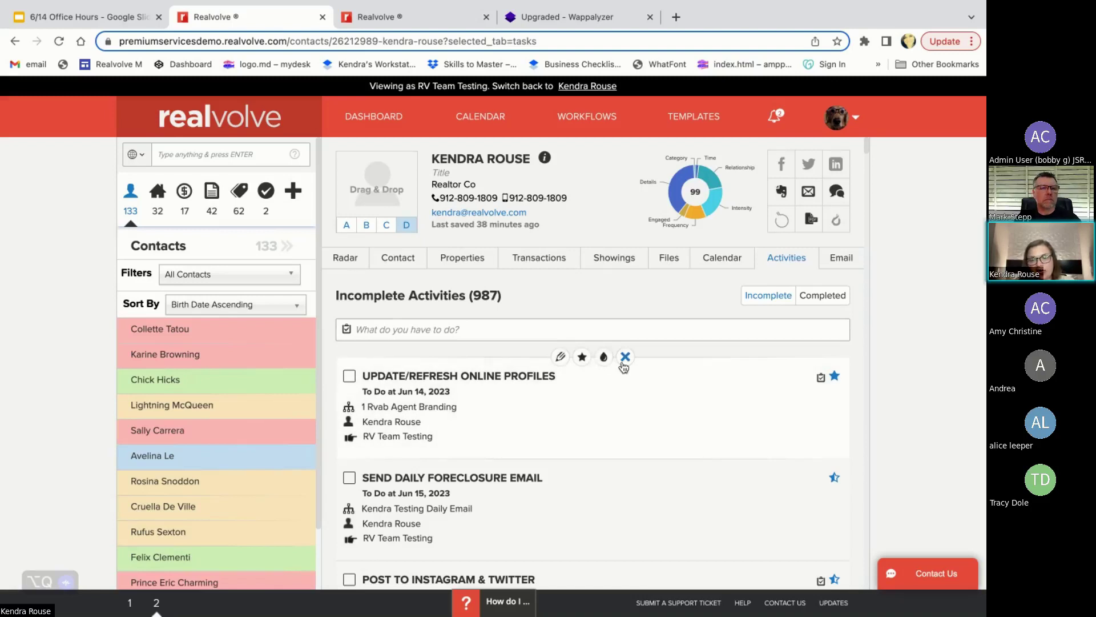
{"action": "left_click", "coordinate": [346, 258]}
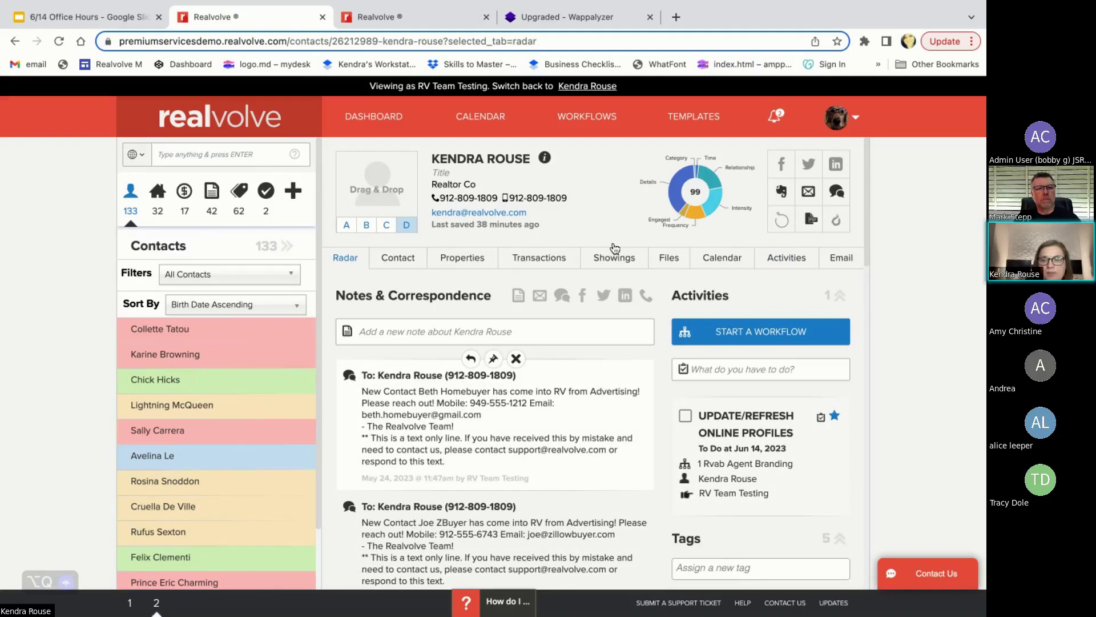
{"action": "left_click", "coordinate": [585, 118]}
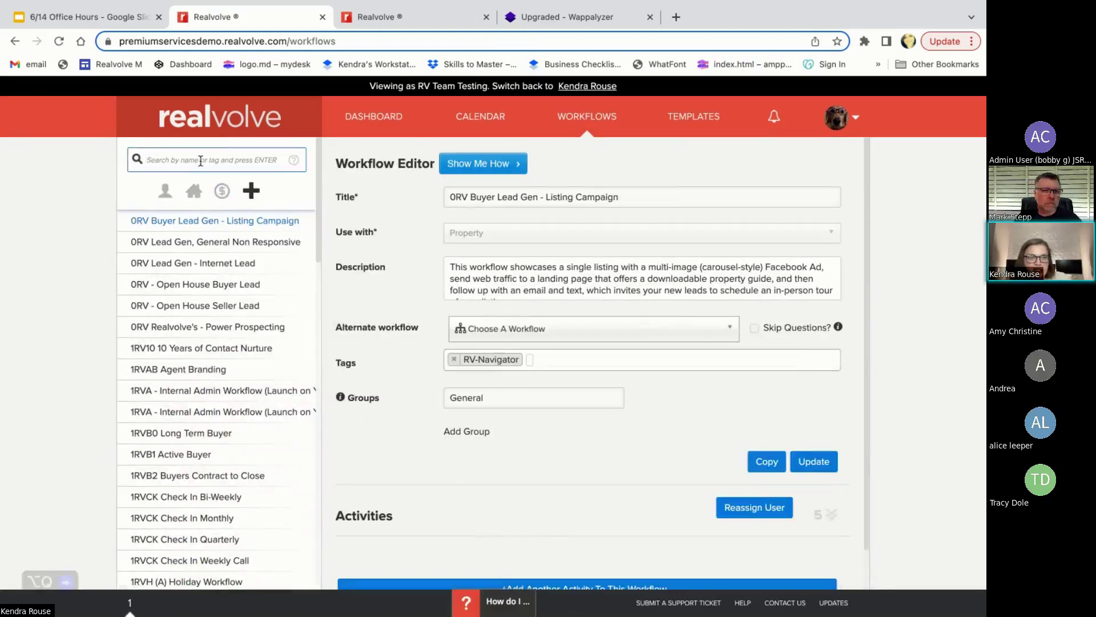
{"action": "type", "text": "age"}
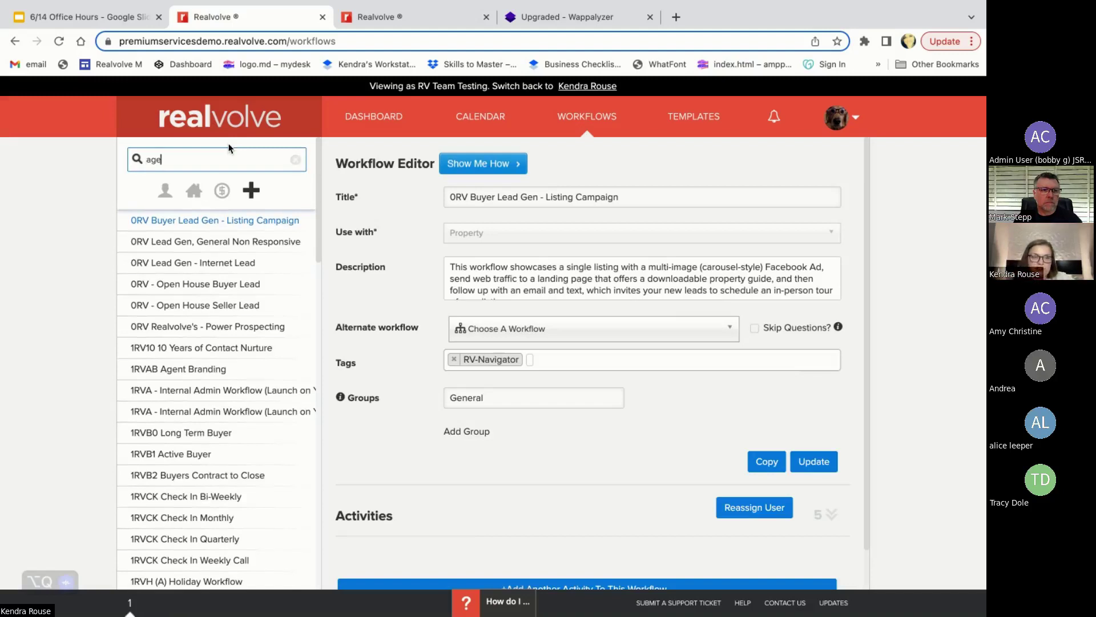
{"action": "type", "text": "nt brand"}
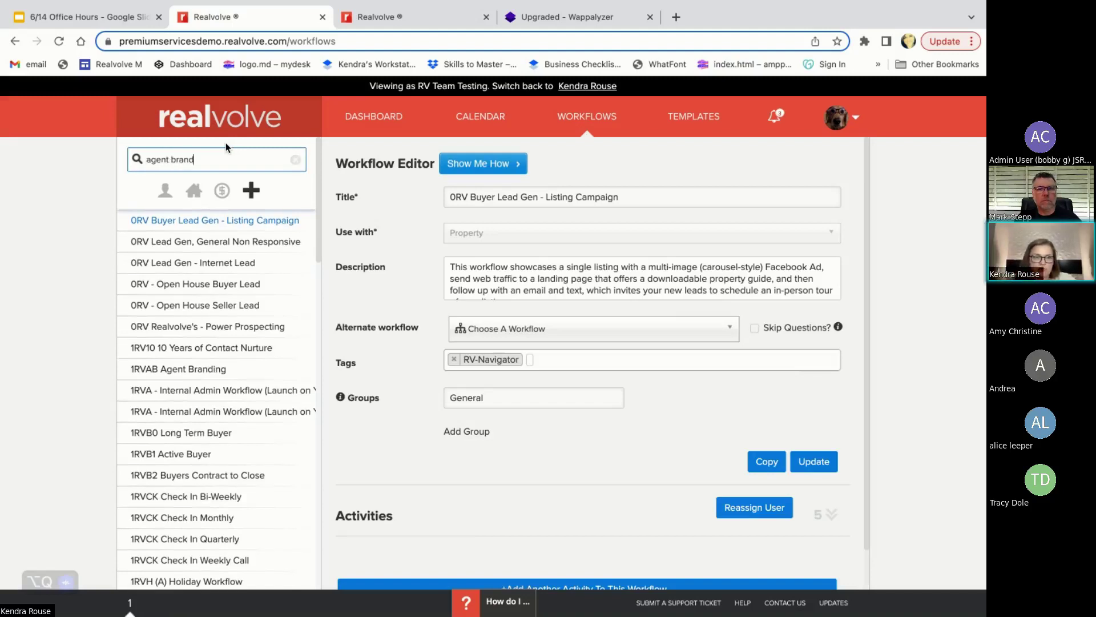
{"action": "type", "text": "ing"}
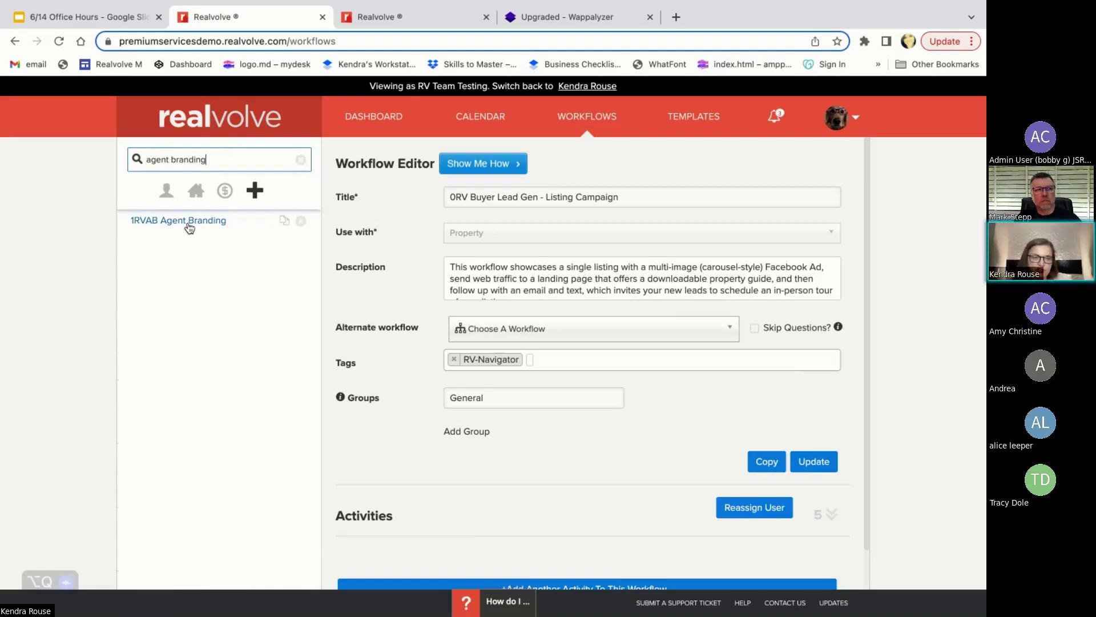
{"action": "left_click", "coordinate": [187, 224]}
{"action": "scroll", "coordinate": [686, 484], "scroll_direction": "down", "scroll_amount": 1}
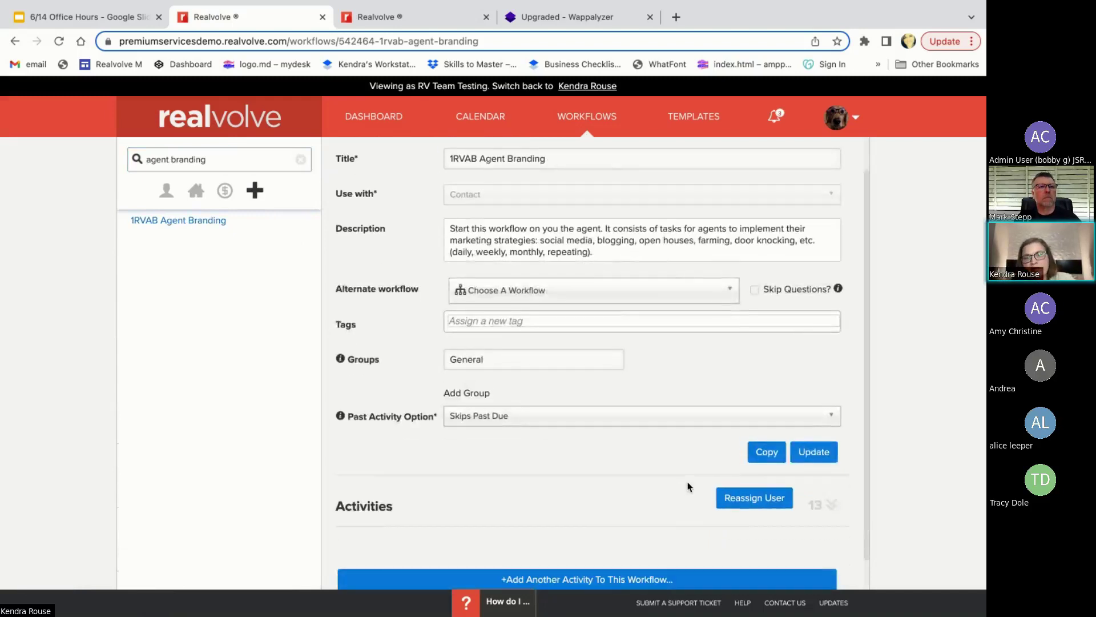
{"action": "scroll", "coordinate": [687, 486], "scroll_direction": "up", "scroll_amount": 1}
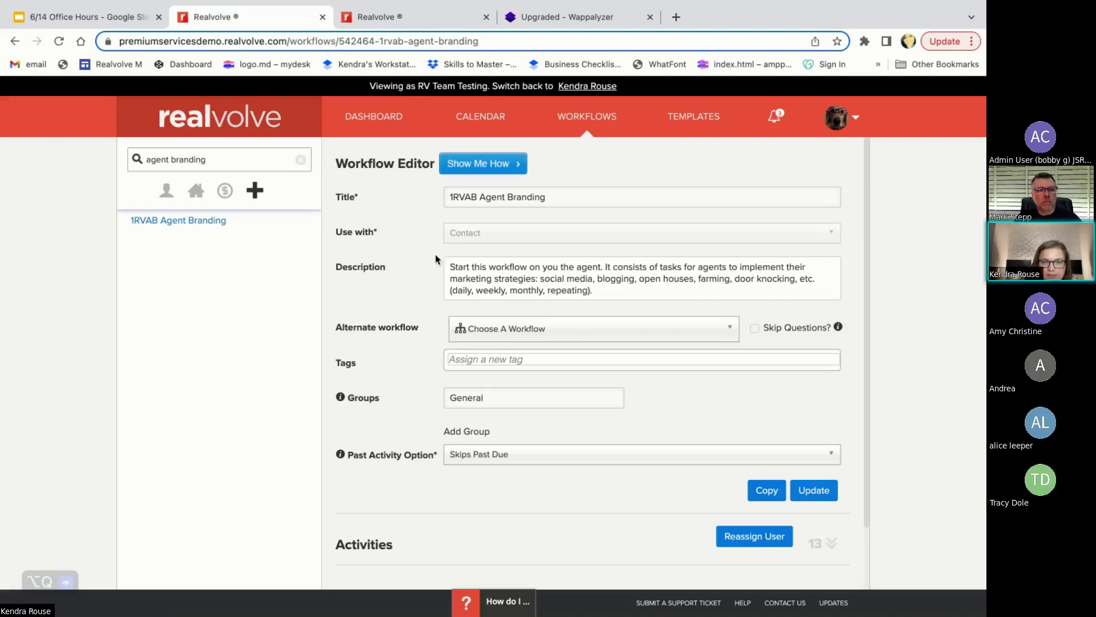
- Look through the Agent Branding activities list and open Update/Refresh Online Profiles for editing
{"action": "scroll", "coordinate": [675, 514], "scroll_direction": "down", "scroll_amount": 2}
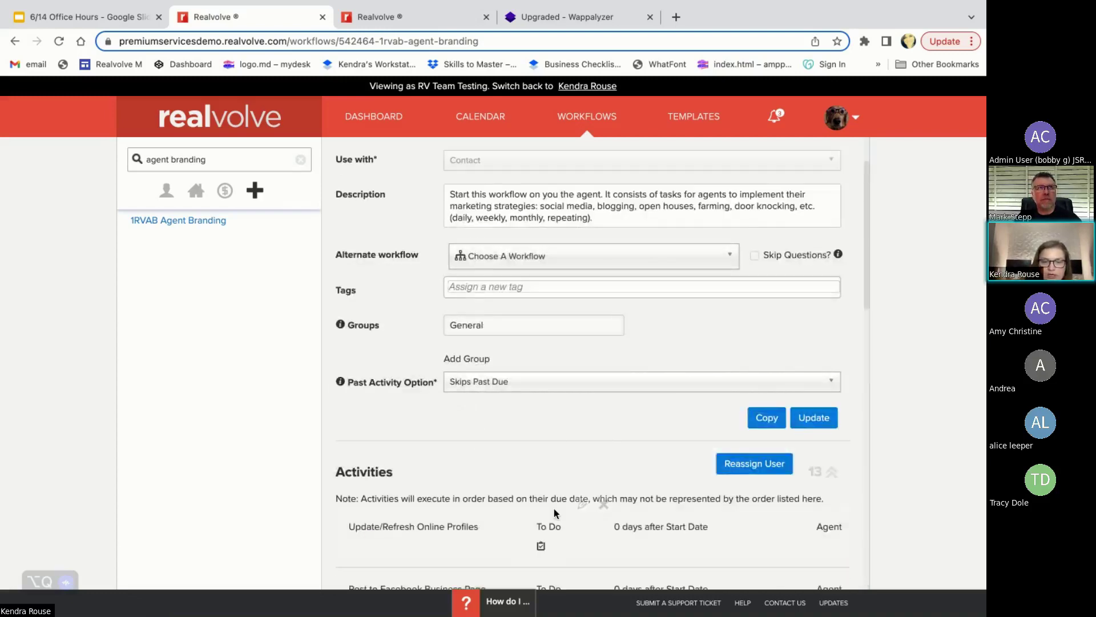
{"action": "scroll", "coordinate": [554, 508], "scroll_direction": "down", "scroll_amount": 2}
{"action": "scroll", "coordinate": [553, 508], "scroll_direction": "up", "scroll_amount": 3}
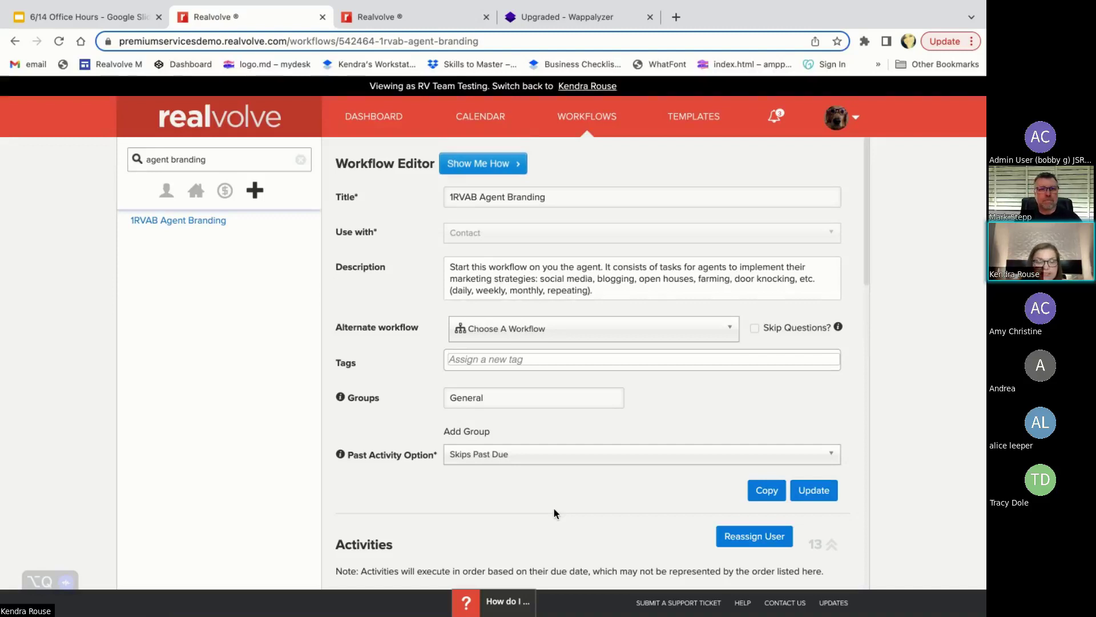
{"action": "scroll", "coordinate": [555, 510], "scroll_direction": "down", "scroll_amount": 3}
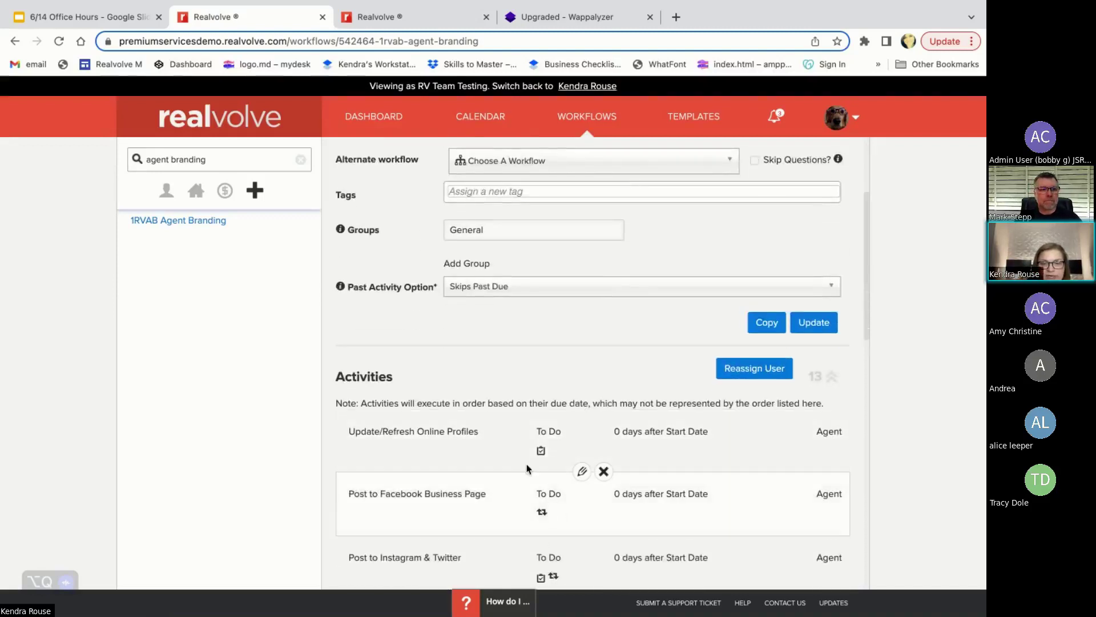
{"action": "scroll", "coordinate": [628, 475], "scroll_direction": "down", "scroll_amount": 1}
{"action": "scroll", "coordinate": [628, 475], "scroll_direction": "up", "scroll_amount": 2}
{"action": "scroll", "coordinate": [628, 475], "scroll_direction": "down", "scroll_amount": 4}
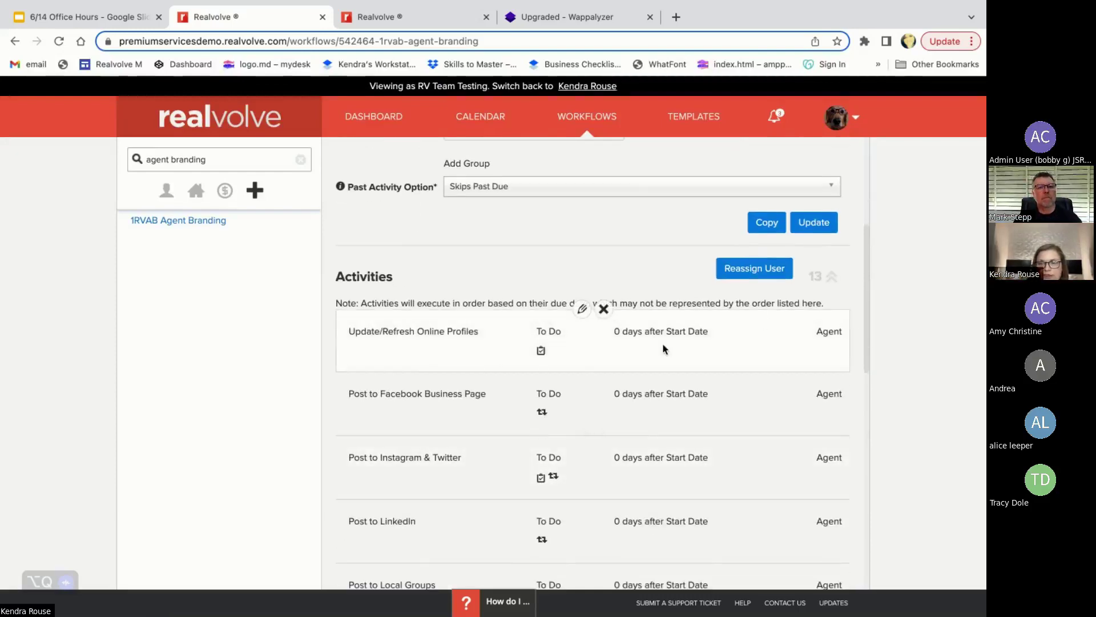
{"action": "scroll", "coordinate": [662, 342], "scroll_direction": "down", "scroll_amount": 4}
{"action": "scroll", "coordinate": [664, 348], "scroll_direction": "down", "scroll_amount": 7}
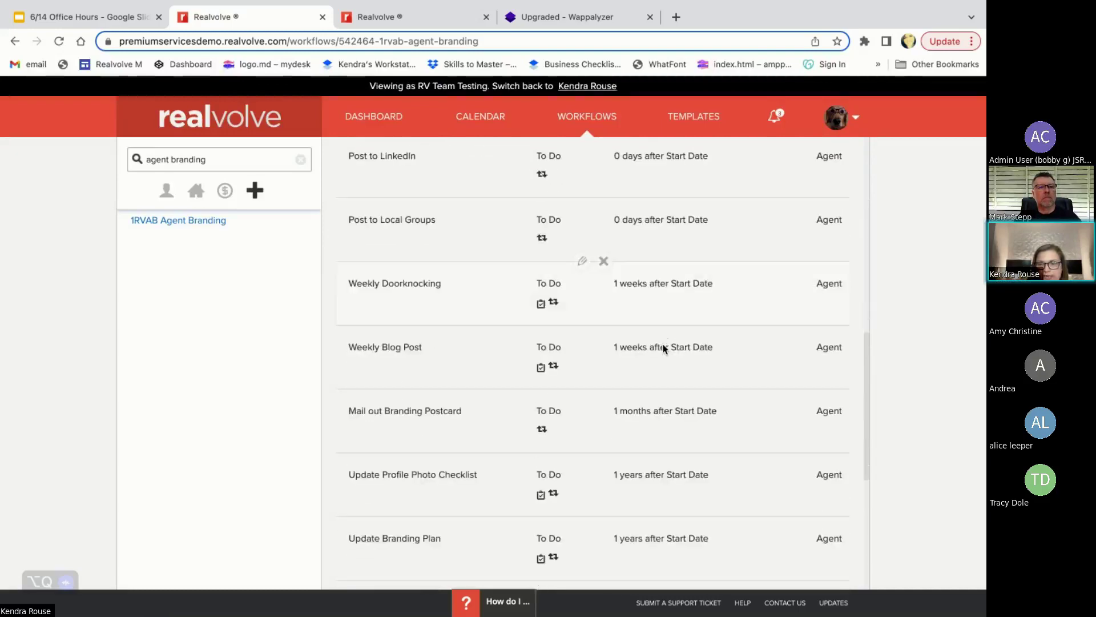
{"action": "scroll", "coordinate": [663, 342], "scroll_direction": "up", "scroll_amount": 14}
{"action": "scroll", "coordinate": [640, 303], "scroll_direction": "down", "scroll_amount": 5}
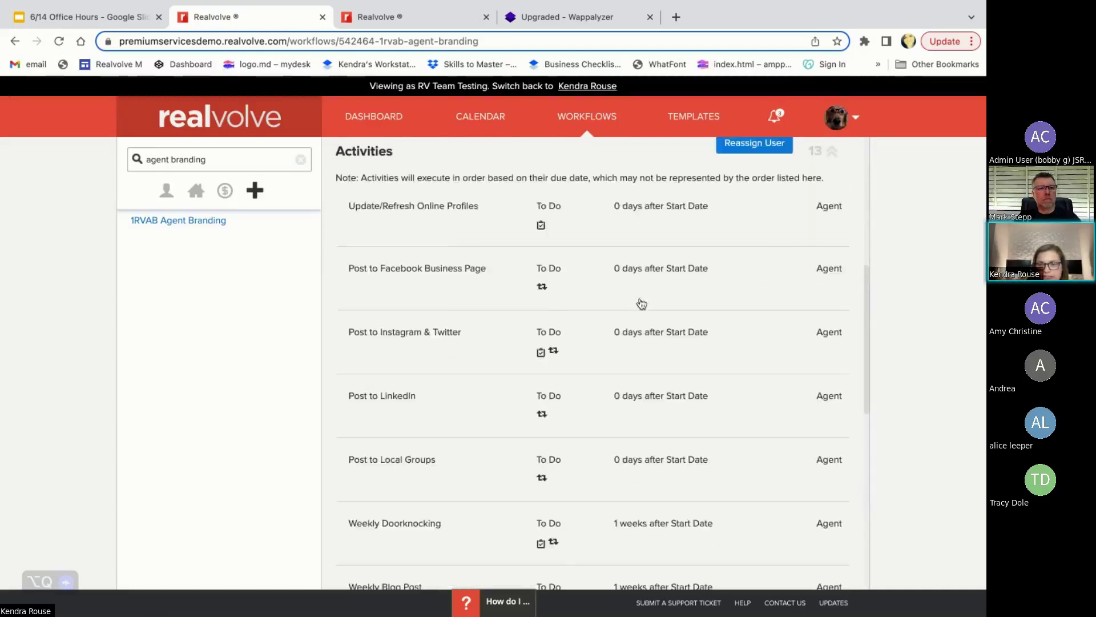
{"action": "scroll", "coordinate": [641, 301], "scroll_direction": "up", "scroll_amount": 1}
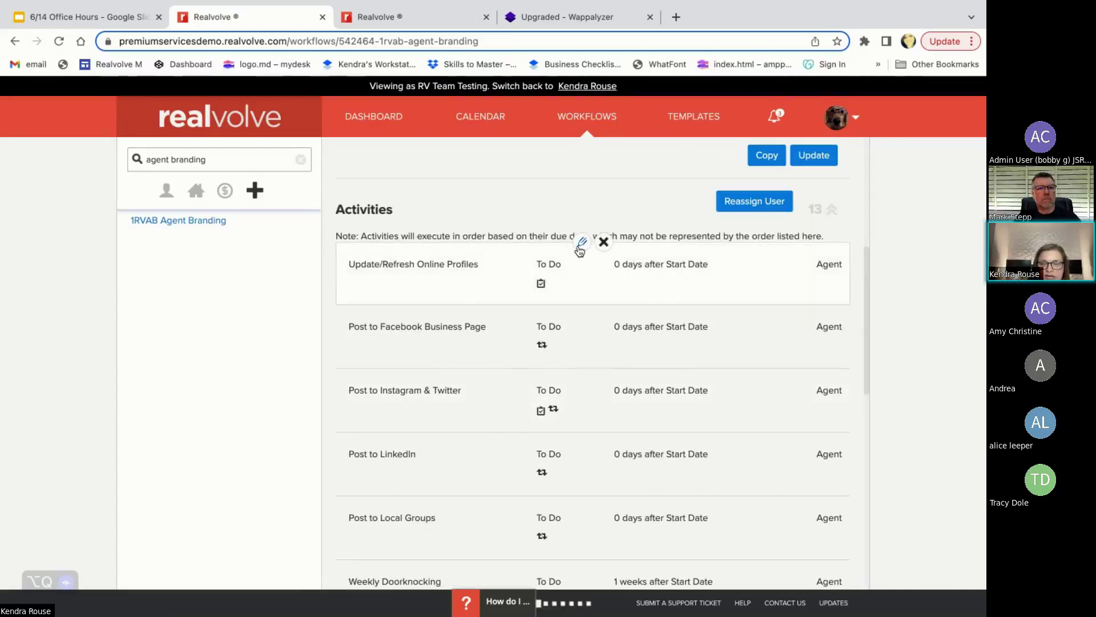
{"action": "left_click", "coordinate": [581, 245]}
- Assign Update/Refresh Online Profiles to the Assistant role and save it
{"action": "left_click", "coordinate": [491, 311]}
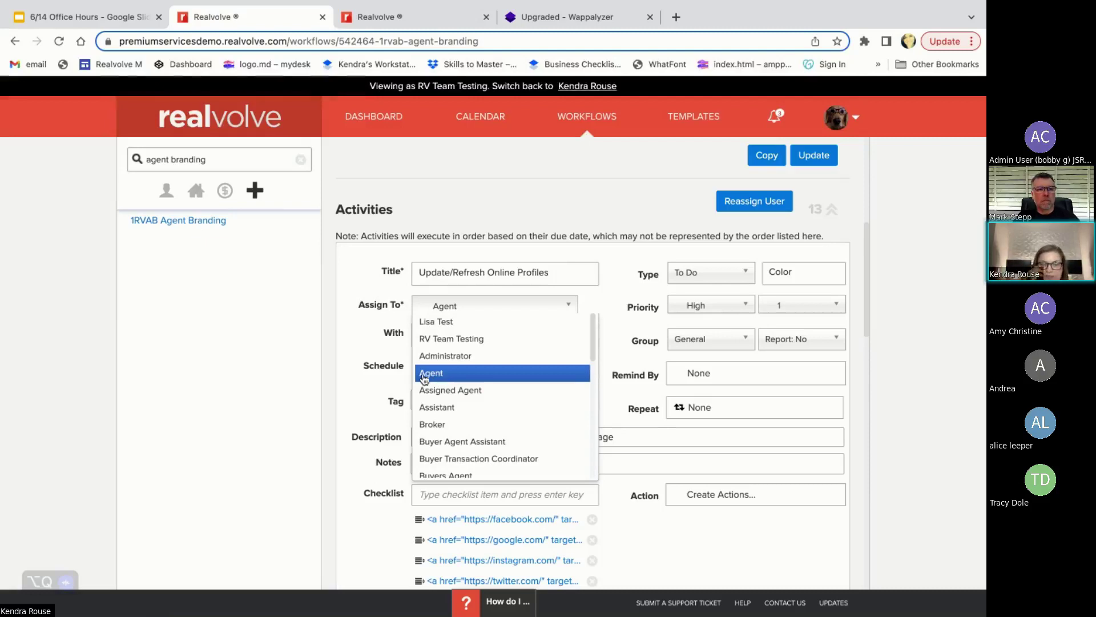
{"action": "left_click", "coordinate": [429, 407]}
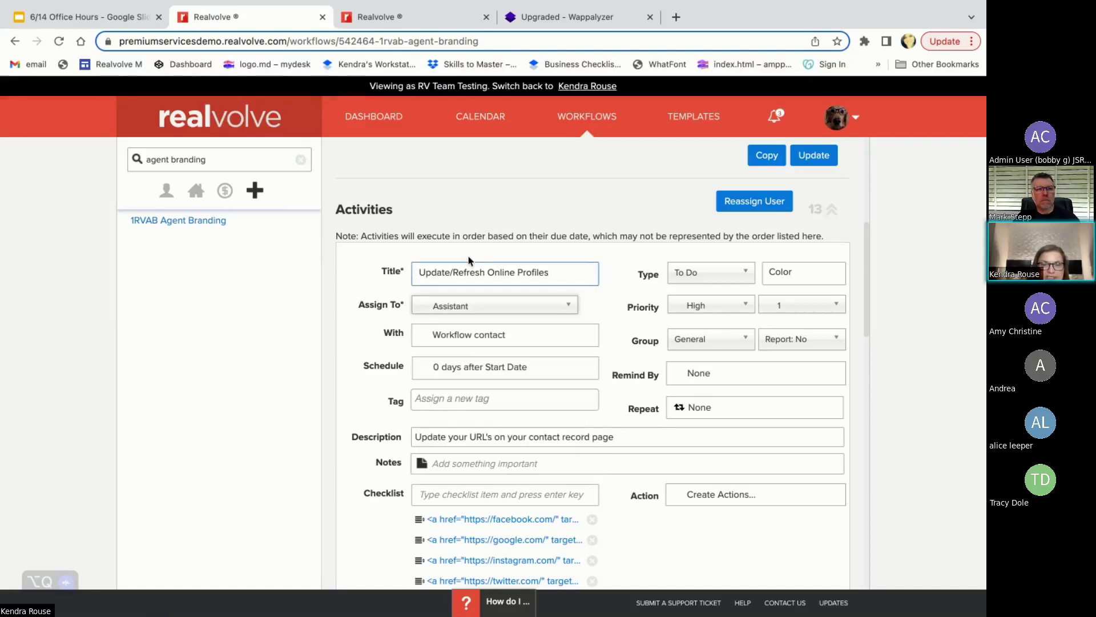
{"action": "scroll", "coordinate": [417, 312], "scroll_direction": "down", "scroll_amount": 2}
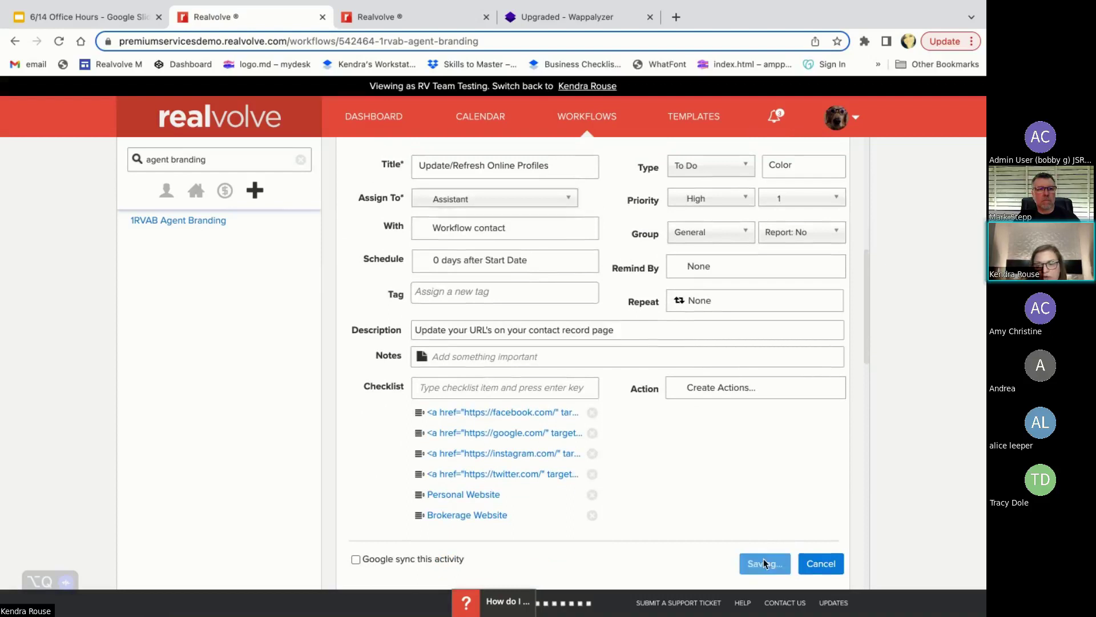
{"action": "left_click", "coordinate": [766, 561]}
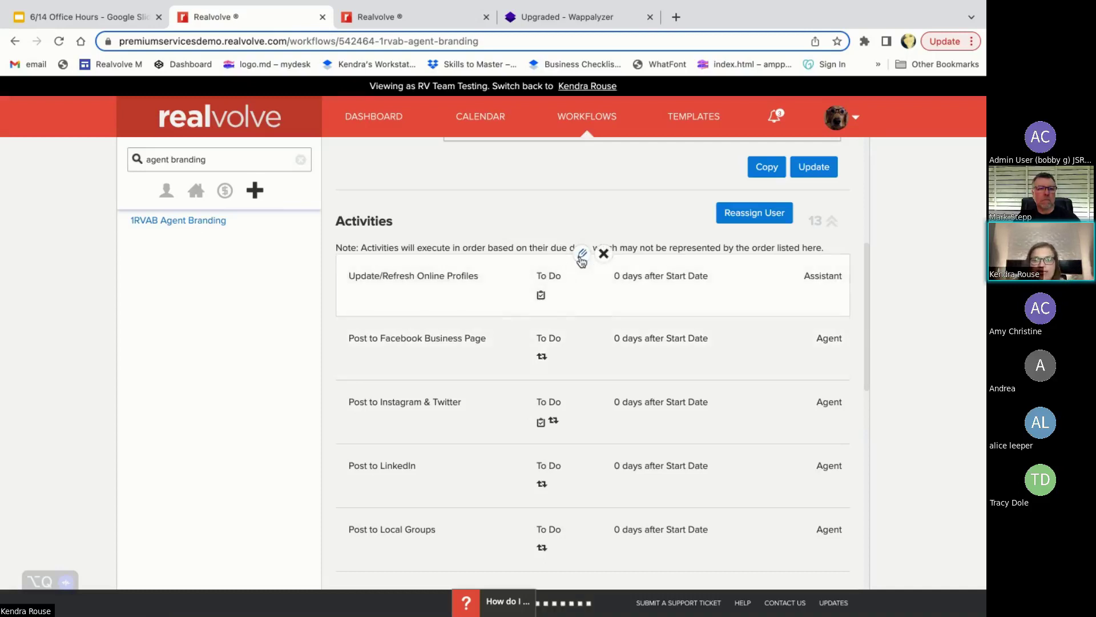
- Reassign the activity to an individual user, save, then reopen its Assign To list
{"action": "left_click", "coordinate": [582, 255]}
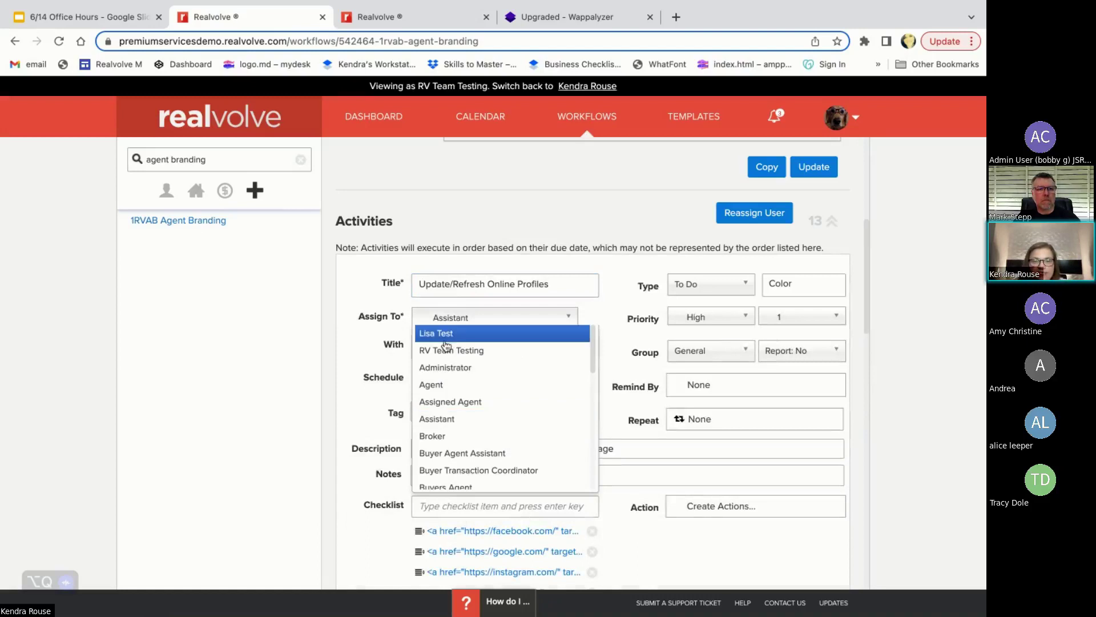
{"action": "left_click", "coordinate": [457, 332]}
{"action": "scroll", "coordinate": [613, 497], "scroll_direction": "down", "scroll_amount": 3}
{"action": "left_click", "coordinate": [751, 485]}
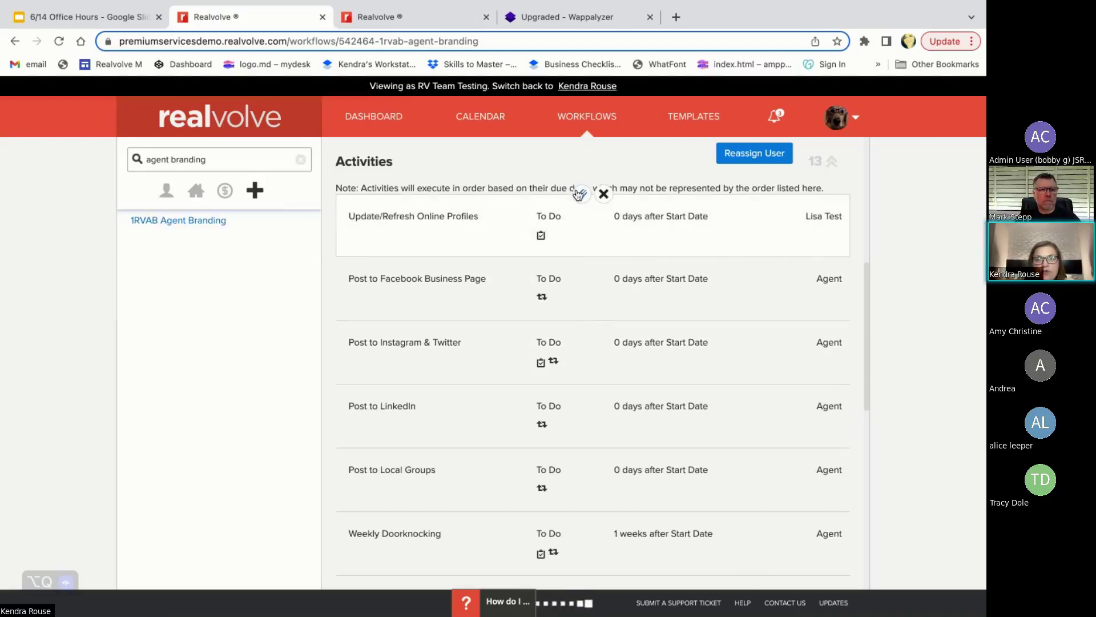
{"action": "left_click", "coordinate": [579, 194]}
{"action": "left_click", "coordinate": [445, 260]}
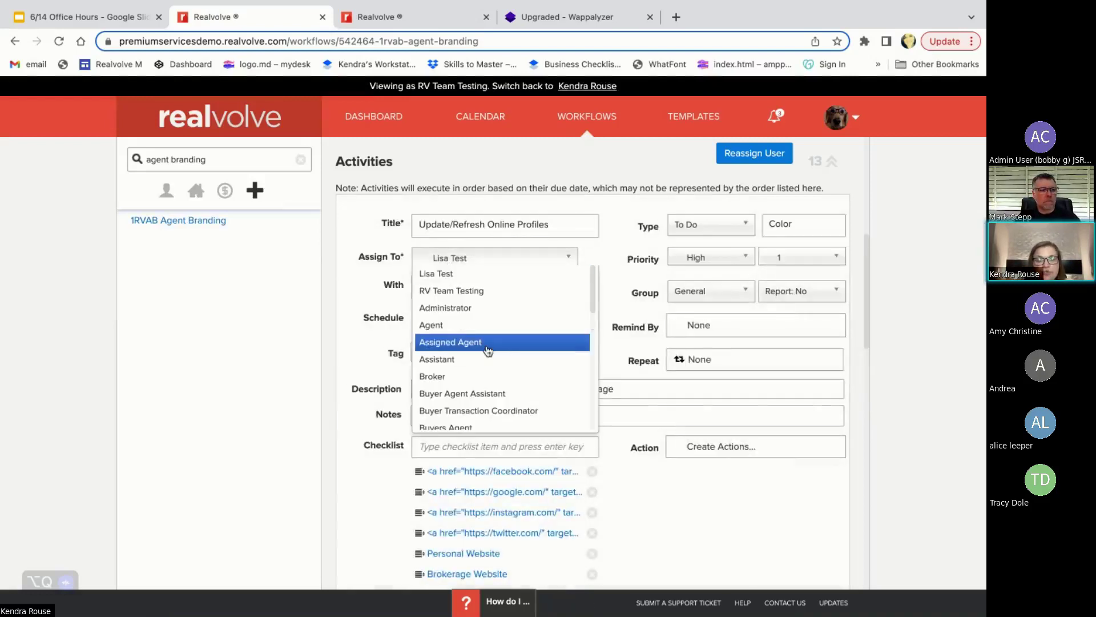
- Try Agent, then RV Team Testing, then Agent again as the activity's assignee
{"action": "left_click", "coordinate": [446, 333]}
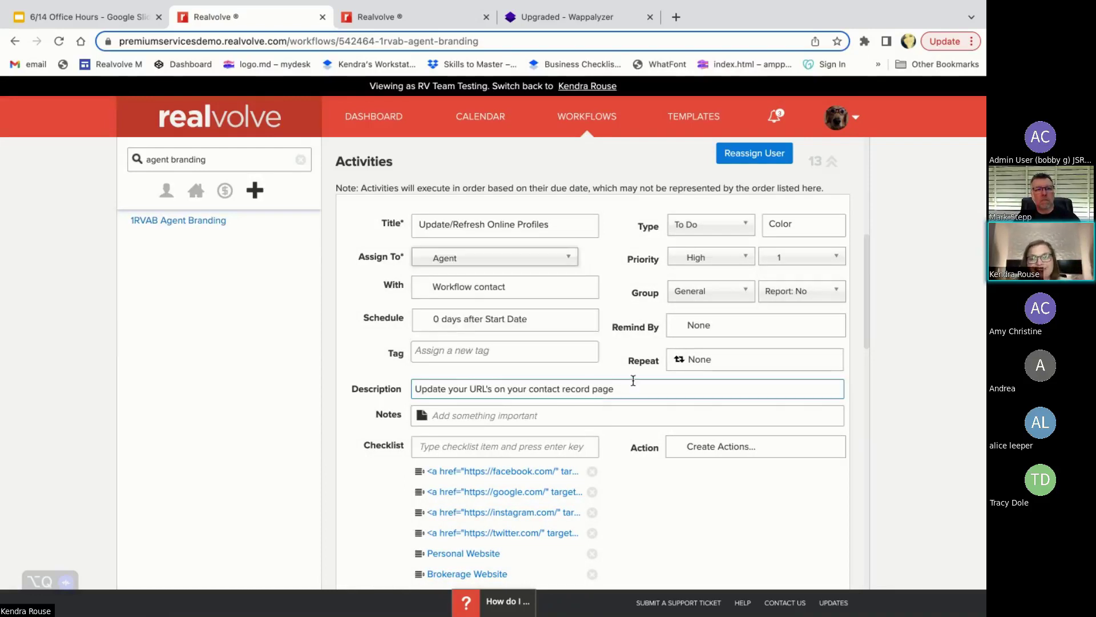
{"action": "scroll", "coordinate": [633, 380], "scroll_direction": "down", "scroll_amount": 1}
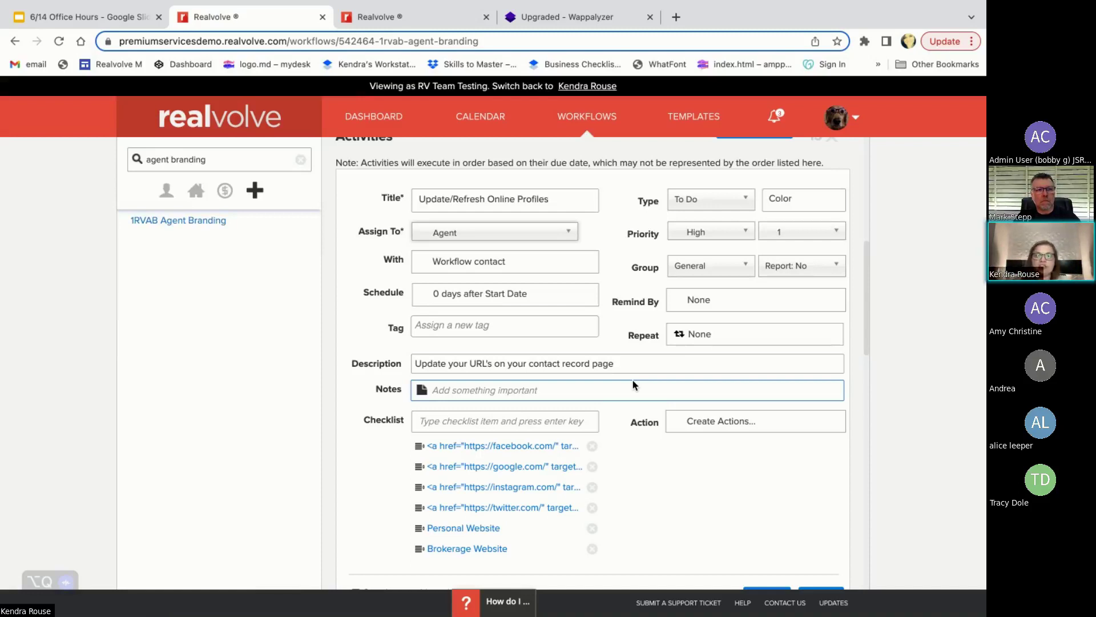
{"action": "left_click", "coordinate": [453, 237]}
{"action": "left_click", "coordinate": [449, 264]}
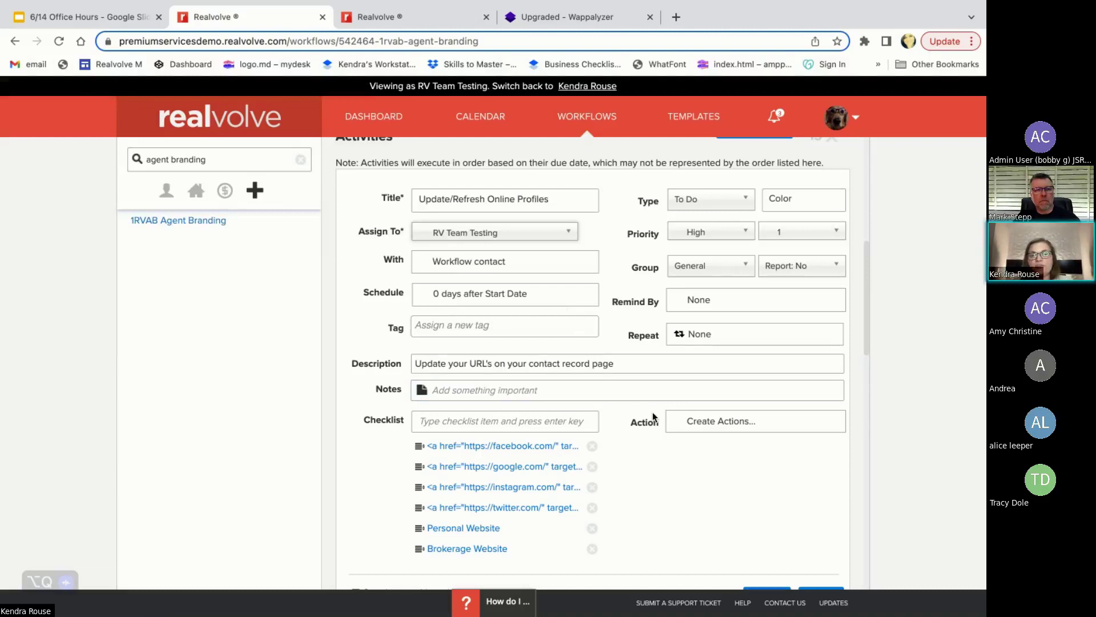
{"action": "left_click", "coordinate": [468, 238]}
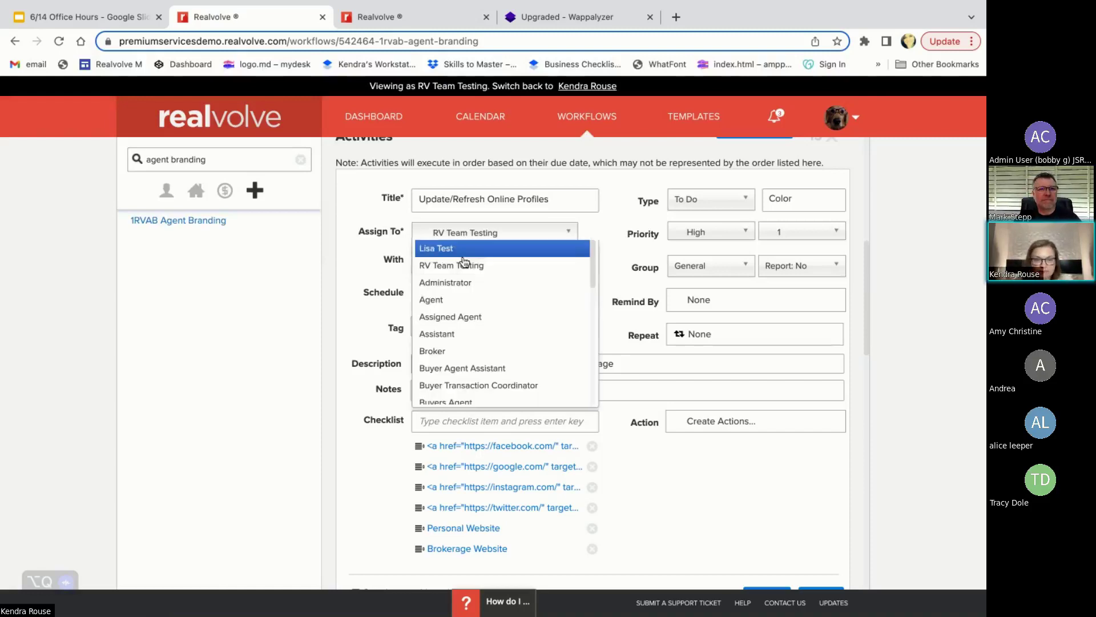
{"action": "left_click", "coordinate": [463, 307]}
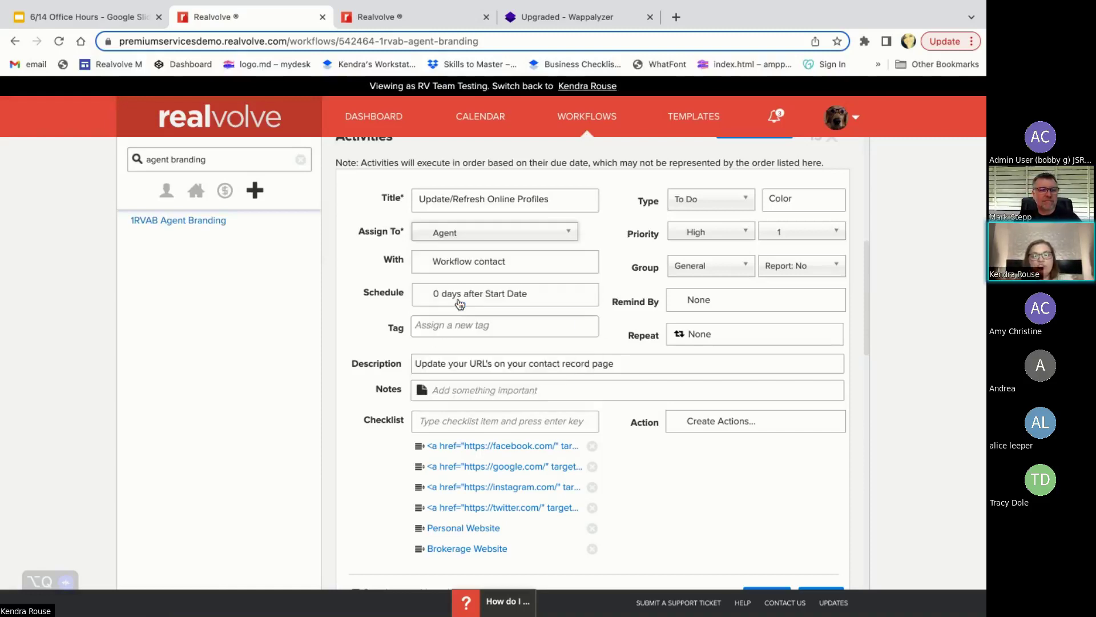
- Discard the assignee changes and open Post to Facebook Business Page for editing
{"action": "scroll", "coordinate": [624, 339], "scroll_direction": "down", "scroll_amount": 1}
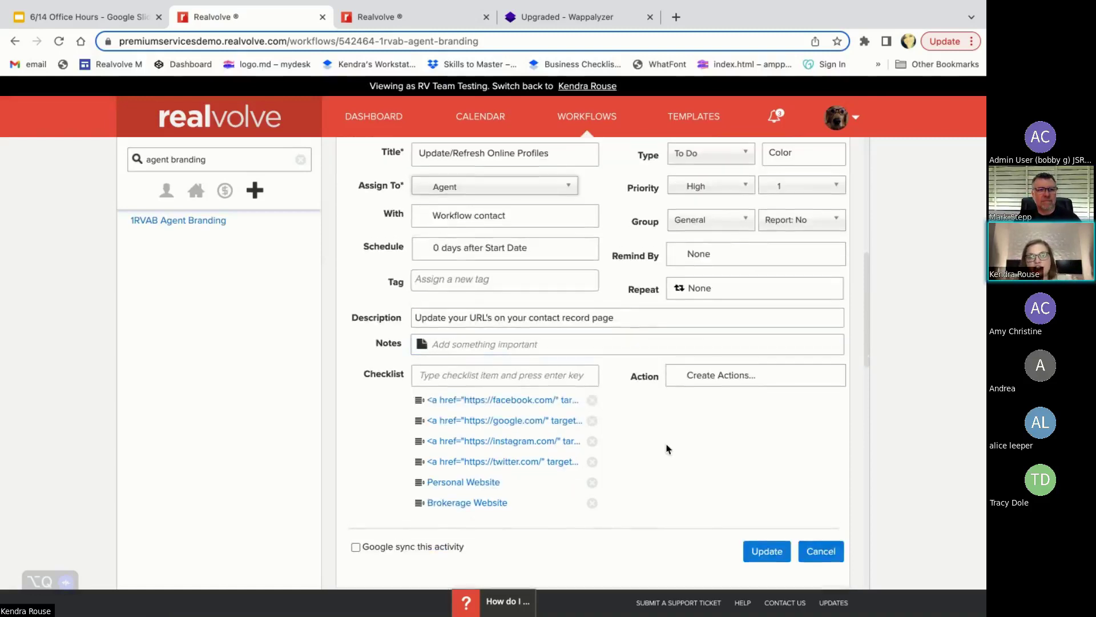
{"action": "scroll", "coordinate": [666, 460], "scroll_direction": "up", "scroll_amount": 1}
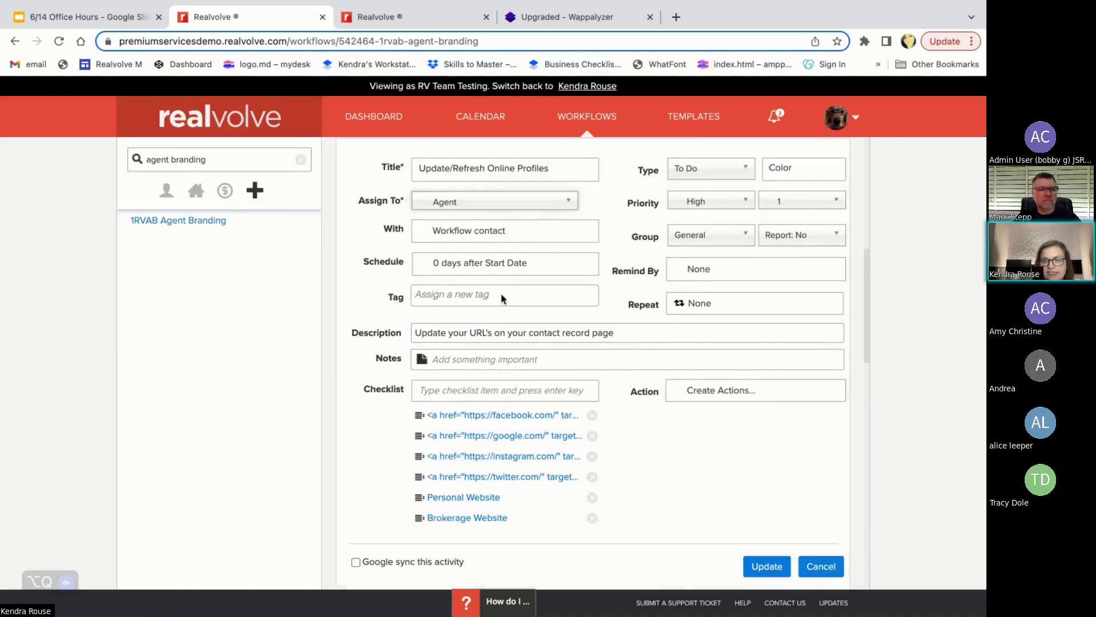
{"action": "scroll", "coordinate": [501, 293], "scroll_direction": "down", "scroll_amount": 1}
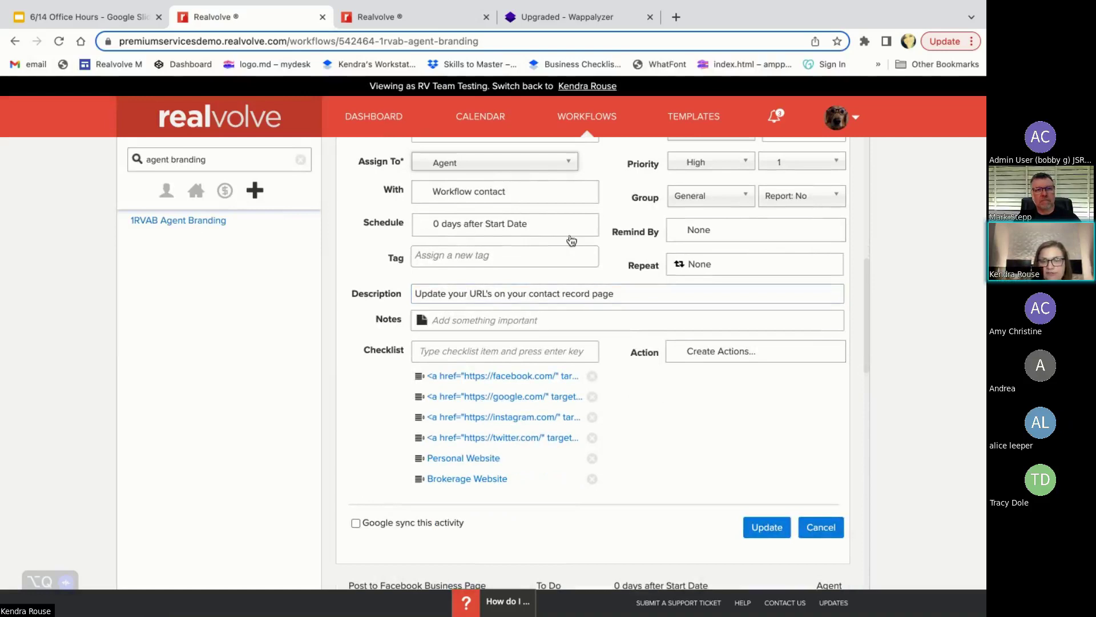
{"action": "scroll", "coordinate": [537, 264], "scroll_direction": "up", "scroll_amount": 1}
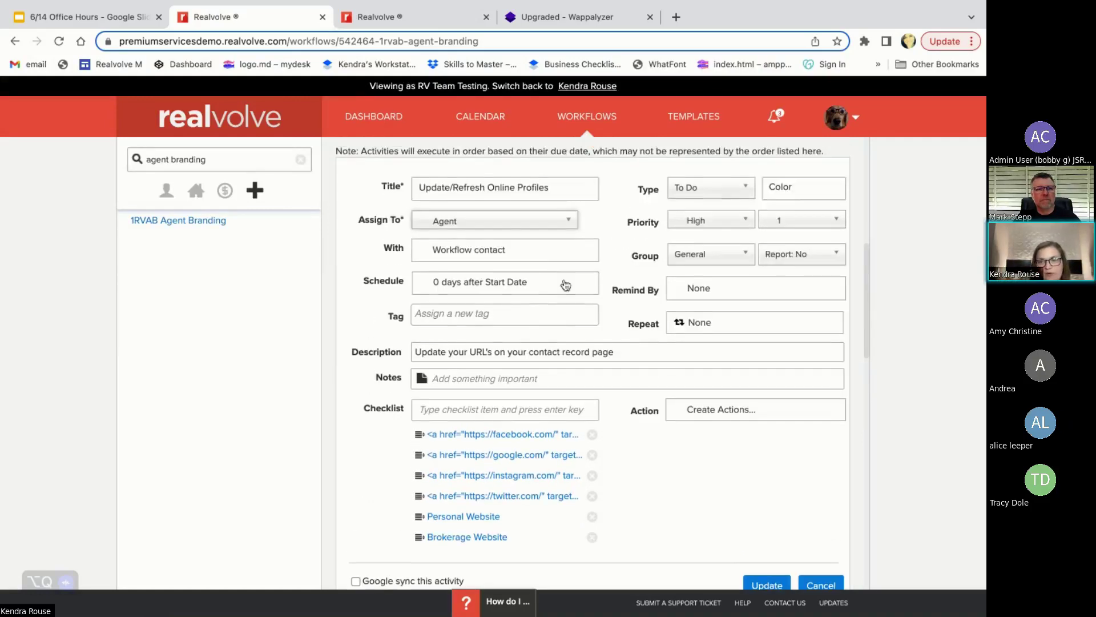
{"action": "scroll", "coordinate": [601, 345], "scroll_direction": "up", "scroll_amount": 1}
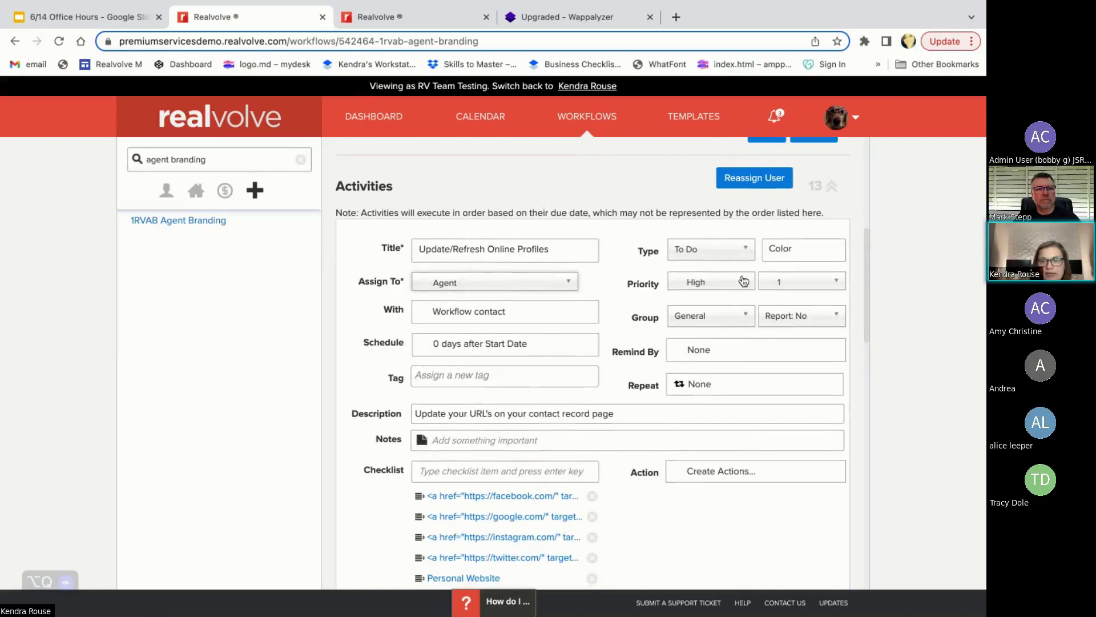
{"action": "scroll", "coordinate": [716, 365], "scroll_direction": "down", "scroll_amount": 4}
{"action": "left_click", "coordinate": [821, 400]}
{"action": "scroll", "coordinate": [758, 303], "scroll_direction": "up", "scroll_amount": 4}
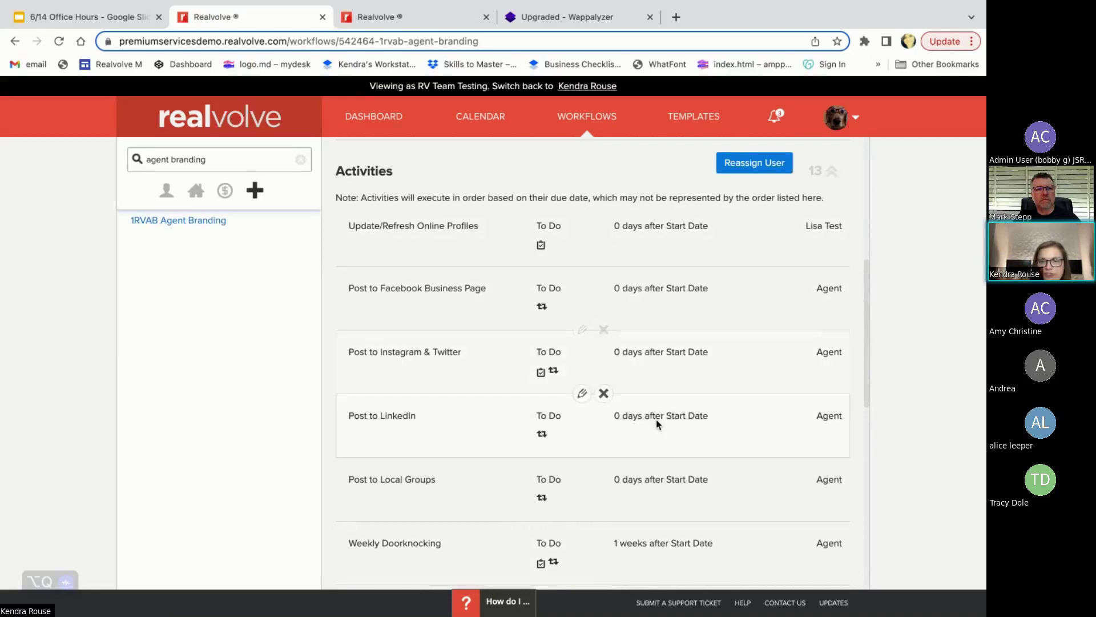
{"action": "scroll", "coordinate": [645, 399], "scroll_direction": "down", "scroll_amount": 1}
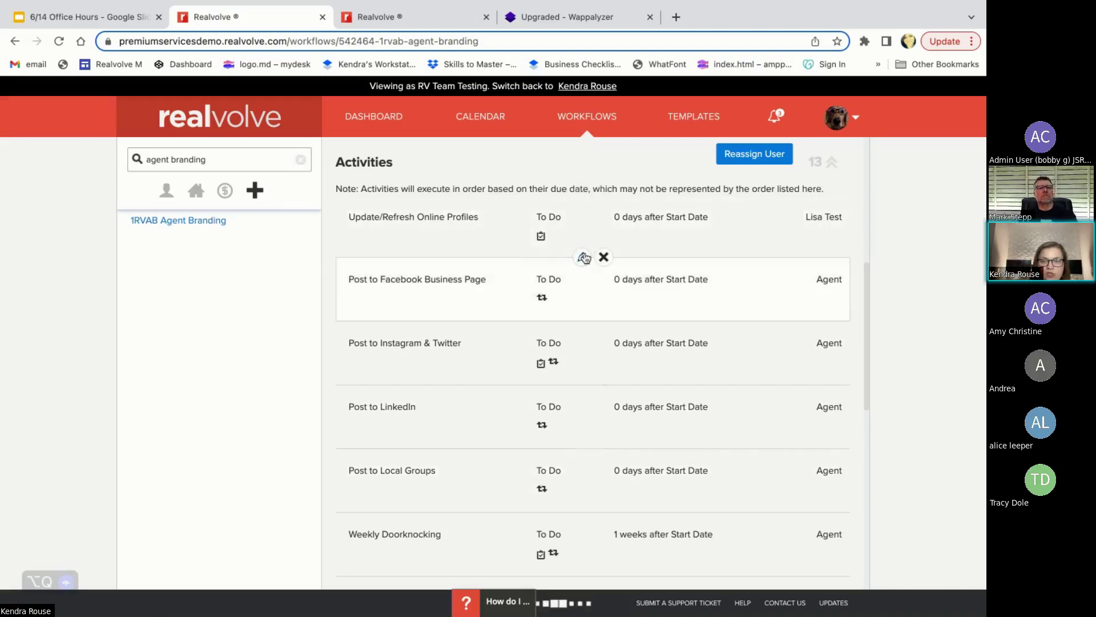
{"action": "left_click", "coordinate": [582, 256]}
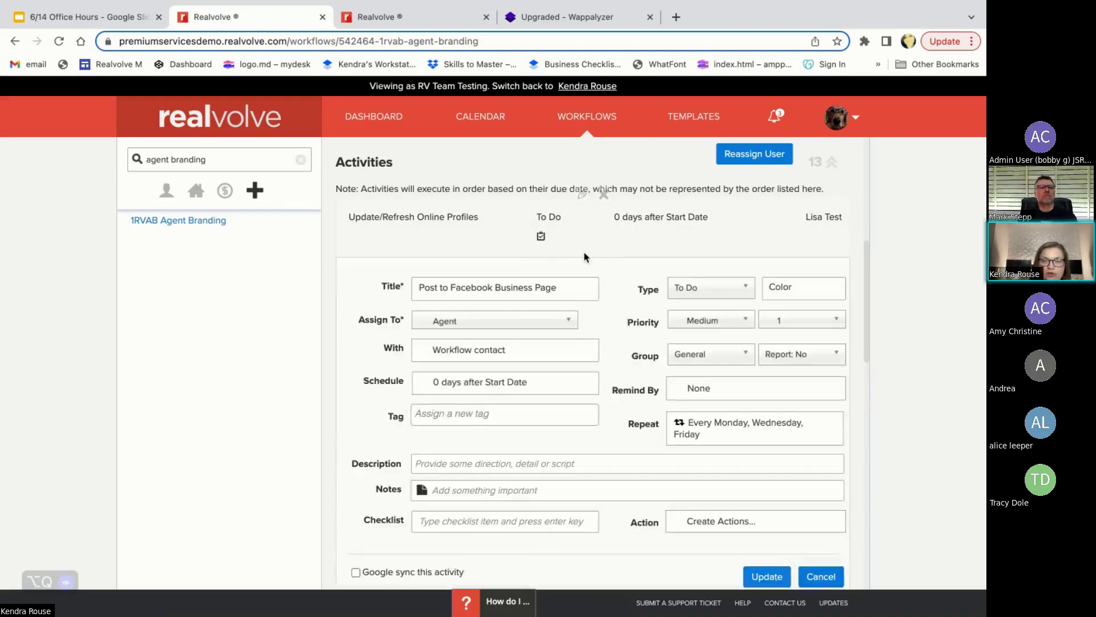
- Keep Post to Facebook Business Page's priority rank at 1 and save it
{"action": "left_click", "coordinate": [808, 325]}
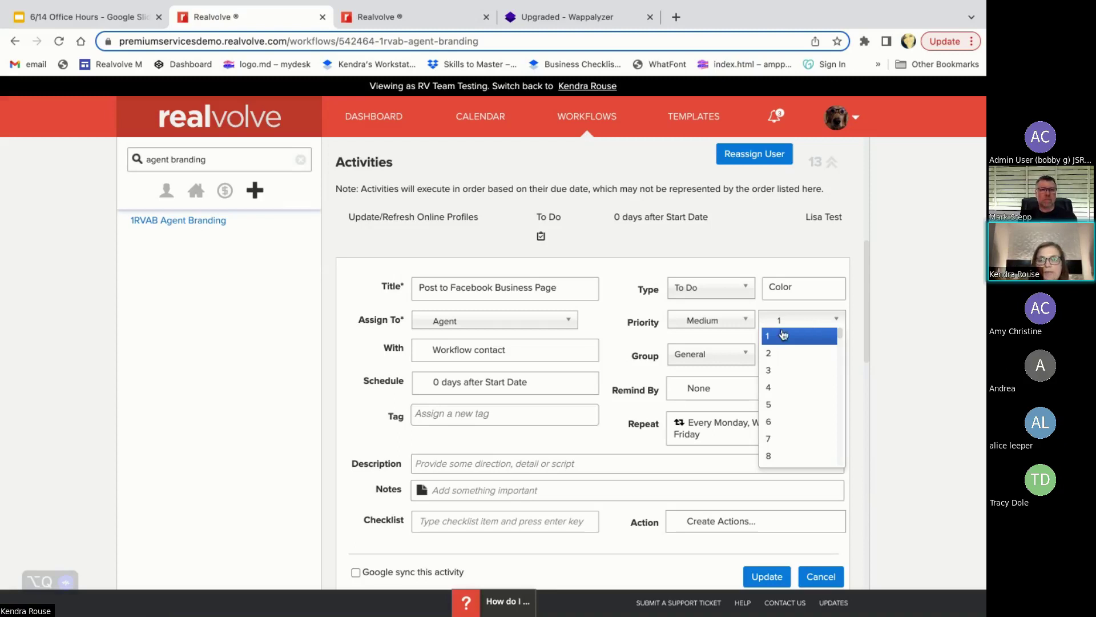
{"action": "left_click", "coordinate": [781, 336]}
{"action": "left_click", "coordinate": [767, 576]}
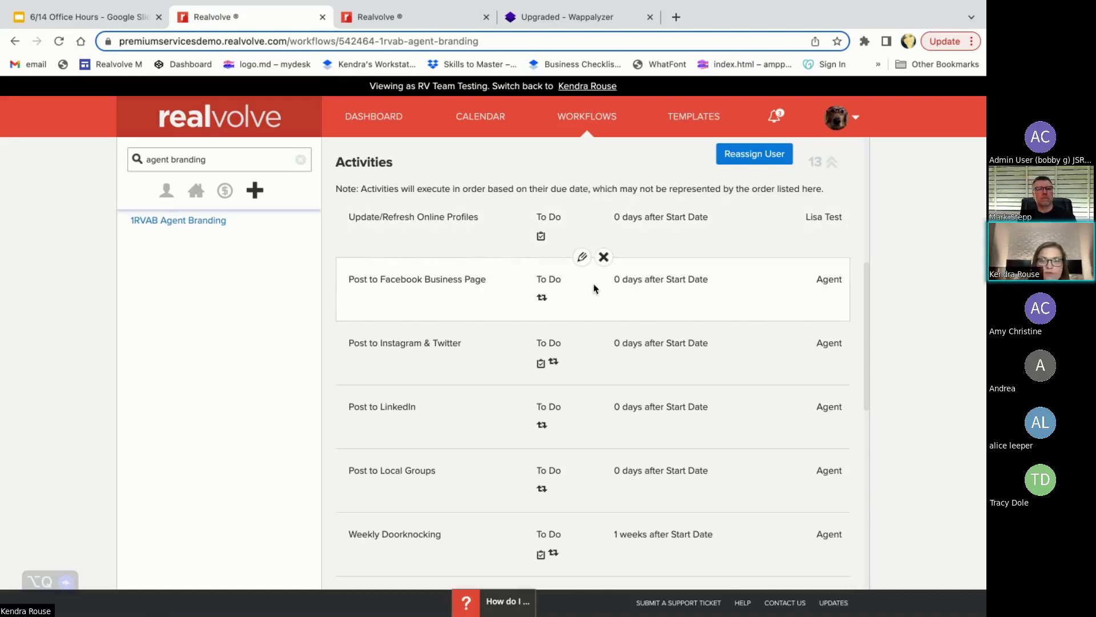
- Reopen the Facebook activity, close it unsaved, and open Update/Refresh Online Profiles
{"action": "left_click", "coordinate": [583, 258]}
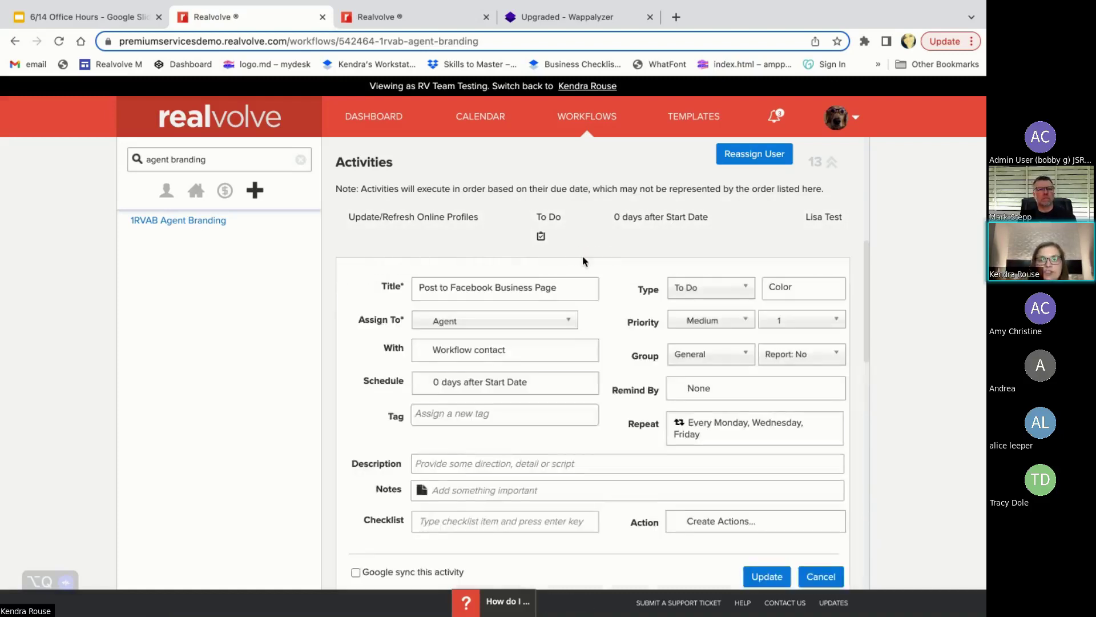
{"action": "left_click", "coordinate": [831, 578]}
{"action": "left_click", "coordinate": [580, 196]}
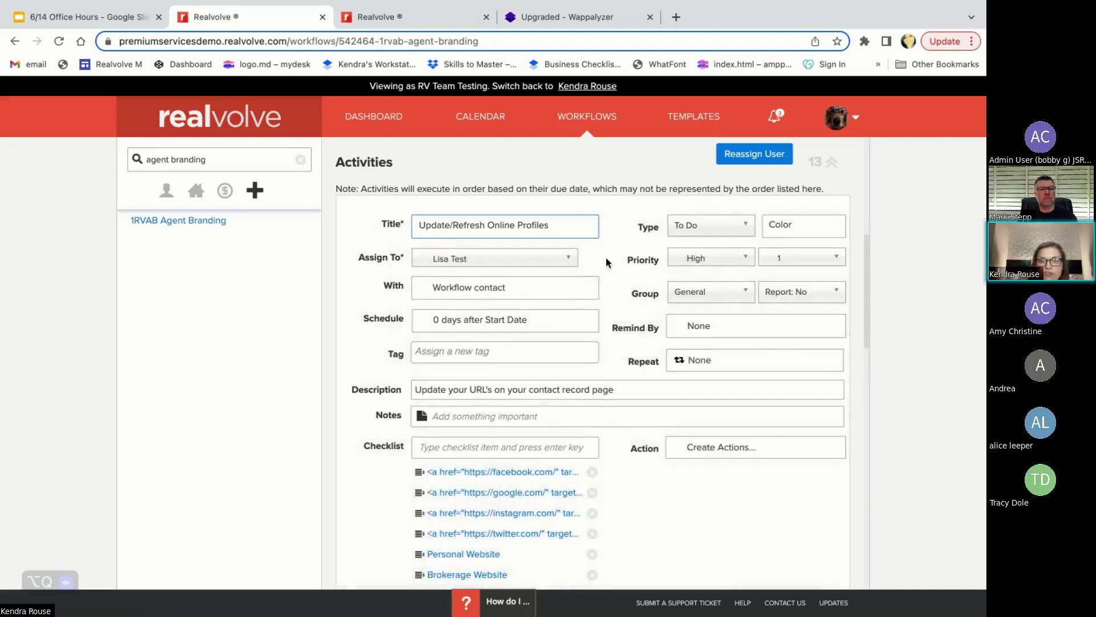
- Set Update/Refresh Online Profiles' priority rank to 2, save, and reopen the activity
{"action": "left_click", "coordinate": [782, 260]}
{"action": "left_click", "coordinate": [788, 292]}
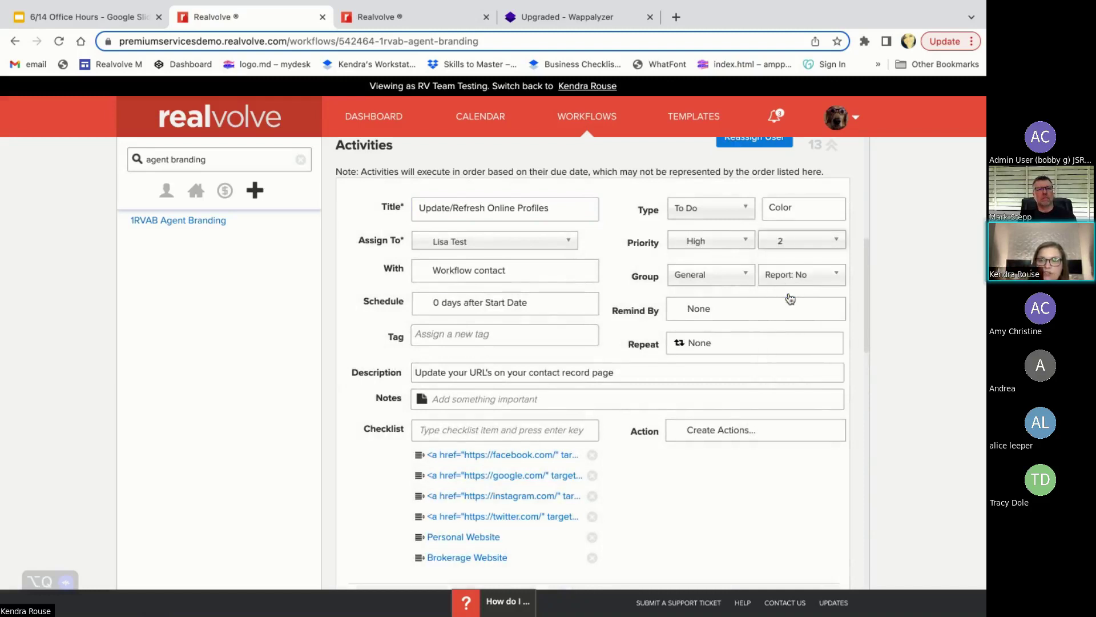
{"action": "scroll", "coordinate": [788, 297], "scroll_direction": "down", "scroll_amount": 2}
{"action": "left_click", "coordinate": [767, 509]}
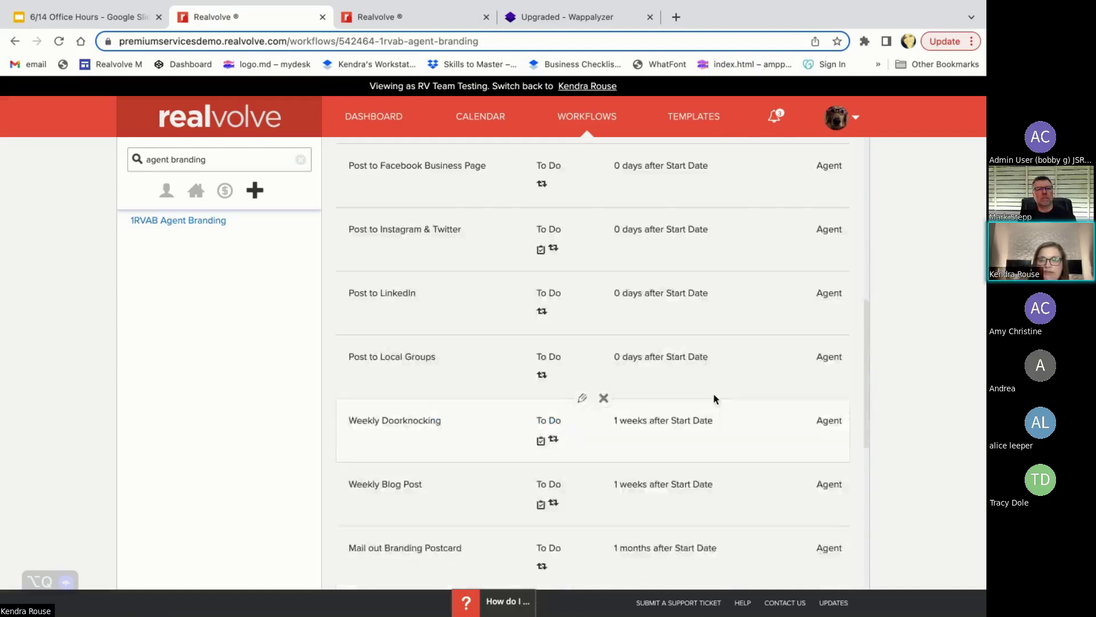
{"action": "scroll", "coordinate": [714, 397], "scroll_direction": "up", "scroll_amount": 3}
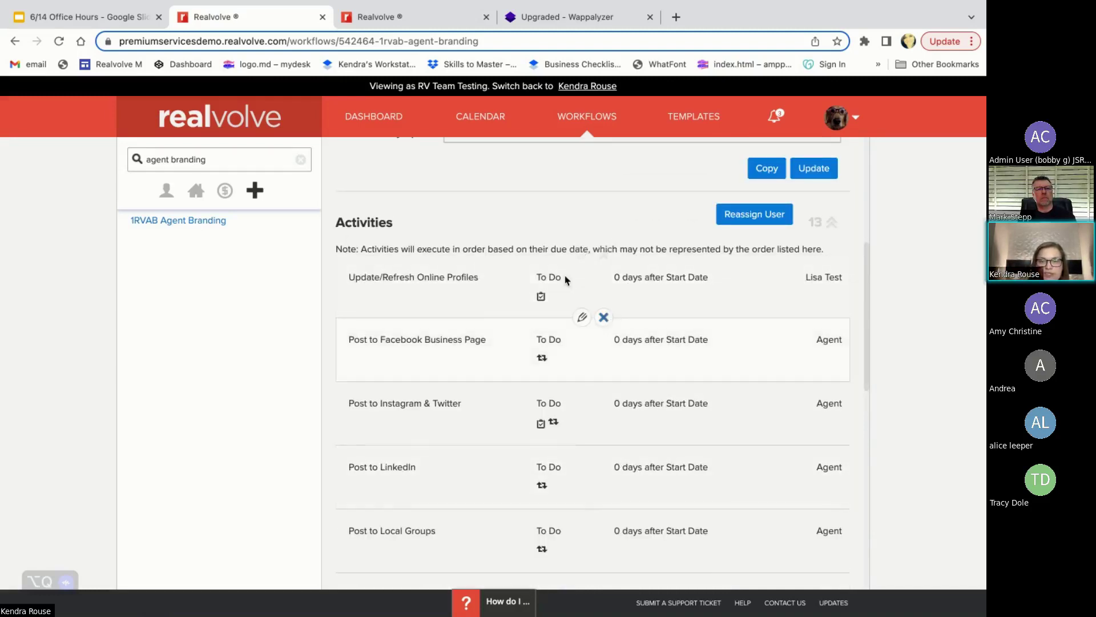
{"action": "left_click", "coordinate": [582, 257]}
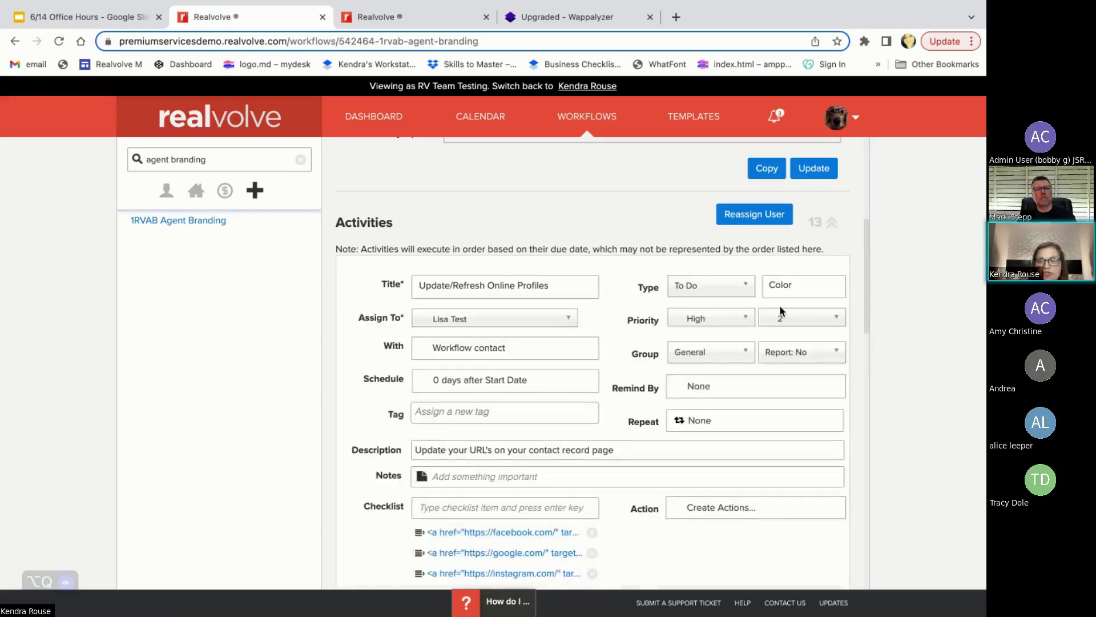
- Review the activity description, close the form unsaved, and reopen the activity
{"action": "scroll", "coordinate": [771, 365], "scroll_direction": "down", "scroll_amount": 1}
{"action": "left_click", "coordinate": [765, 404]}
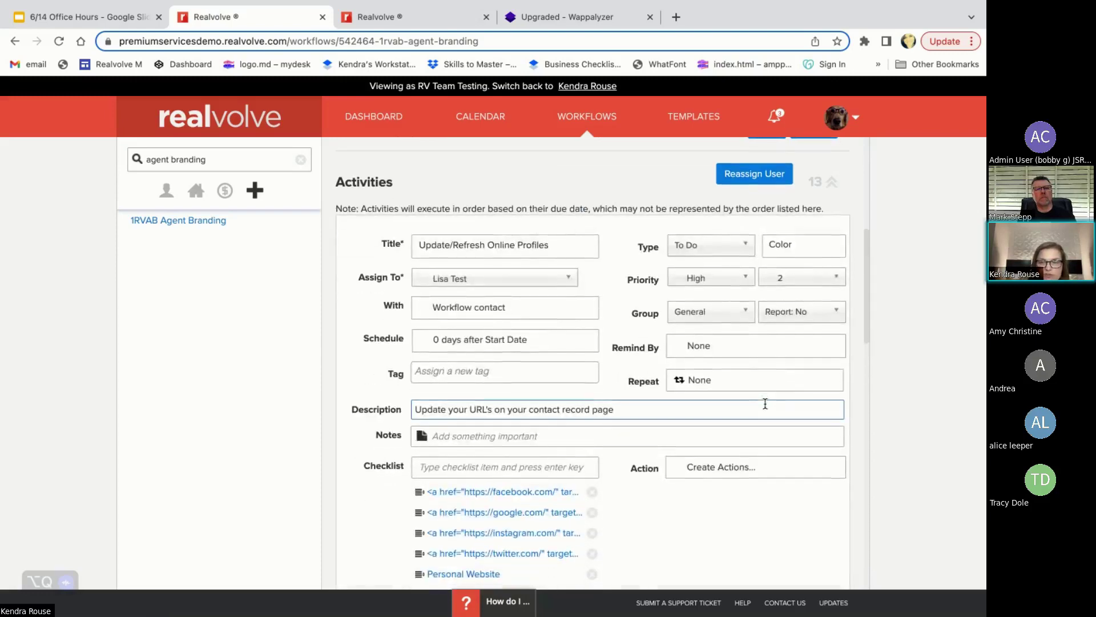
{"action": "scroll", "coordinate": [765, 403], "scroll_direction": "down", "scroll_amount": 1}
{"action": "scroll", "coordinate": [766, 403], "scroll_direction": "down", "scroll_amount": 1}
{"action": "scroll", "coordinate": [766, 417], "scroll_direction": "up", "scroll_amount": 1}
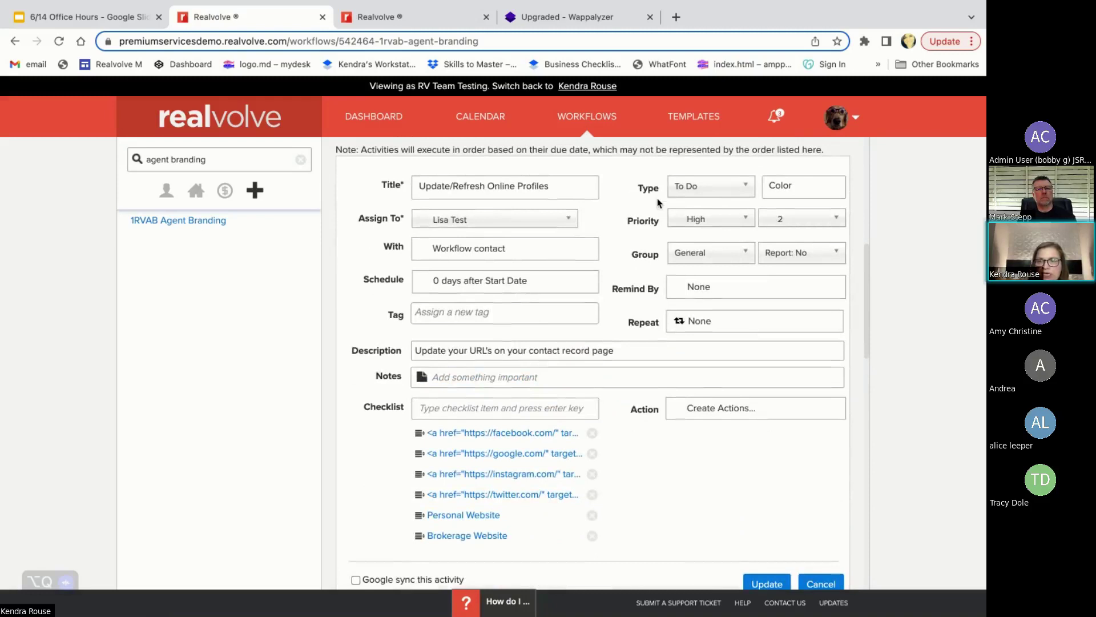
{"action": "left_click", "coordinate": [816, 584]}
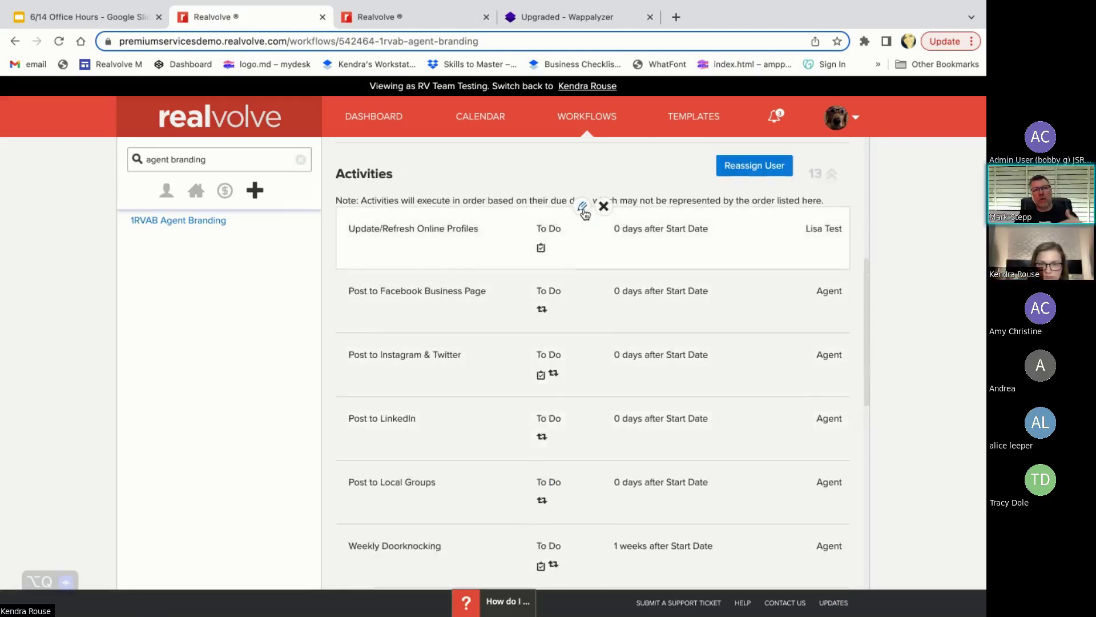
{"action": "left_click", "coordinate": [583, 206]}
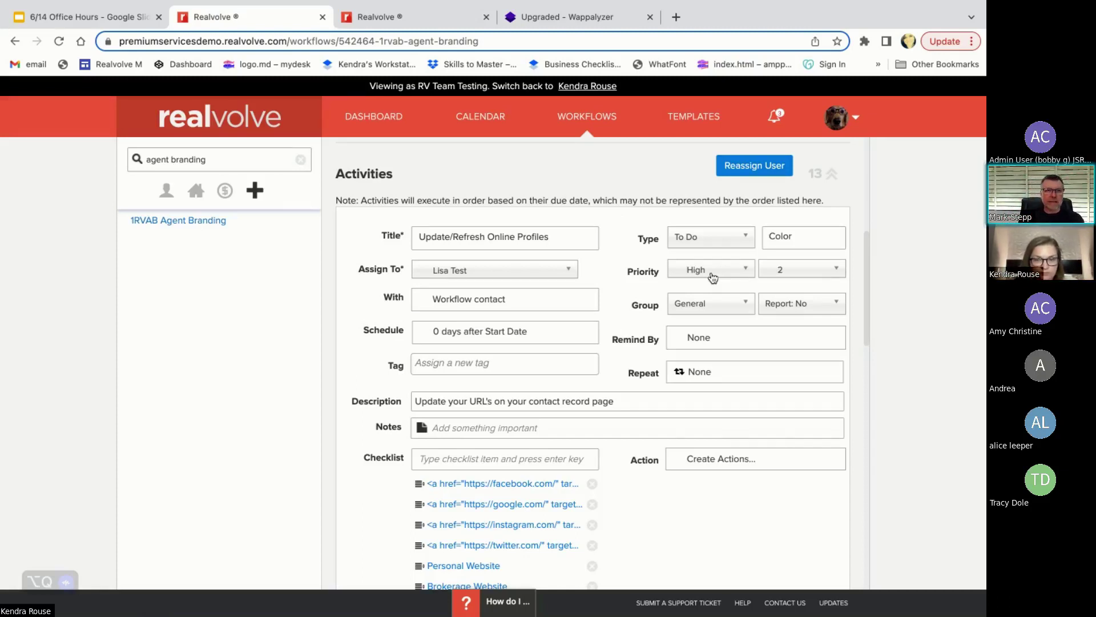
- Change the activity's priority from High to None with rank 1
{"action": "left_click", "coordinate": [713, 276]}
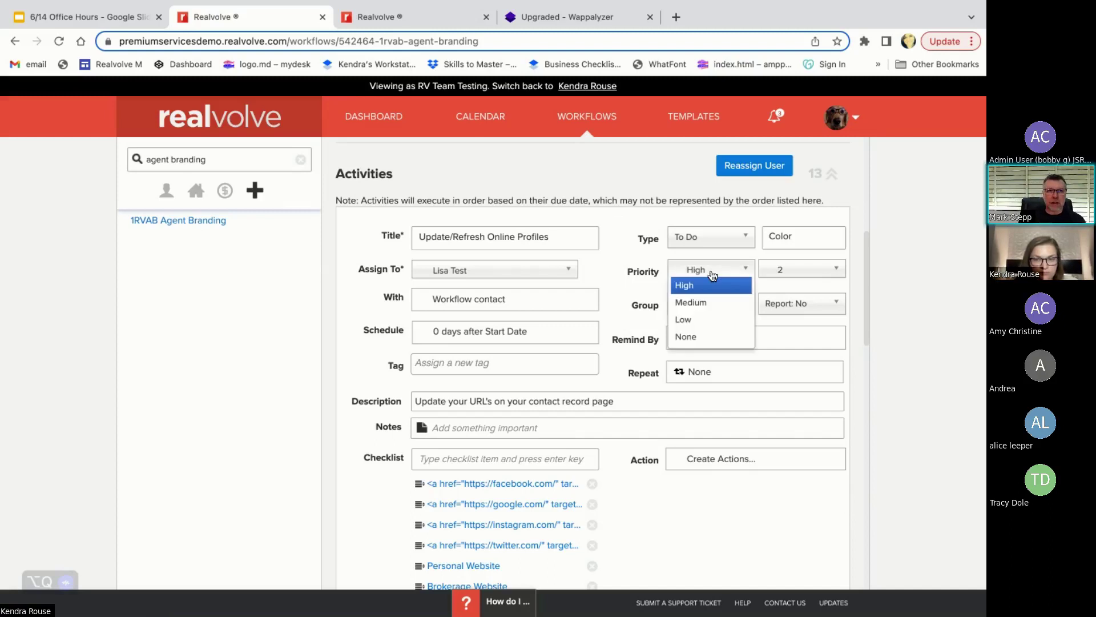
{"action": "left_click", "coordinate": [692, 338]}
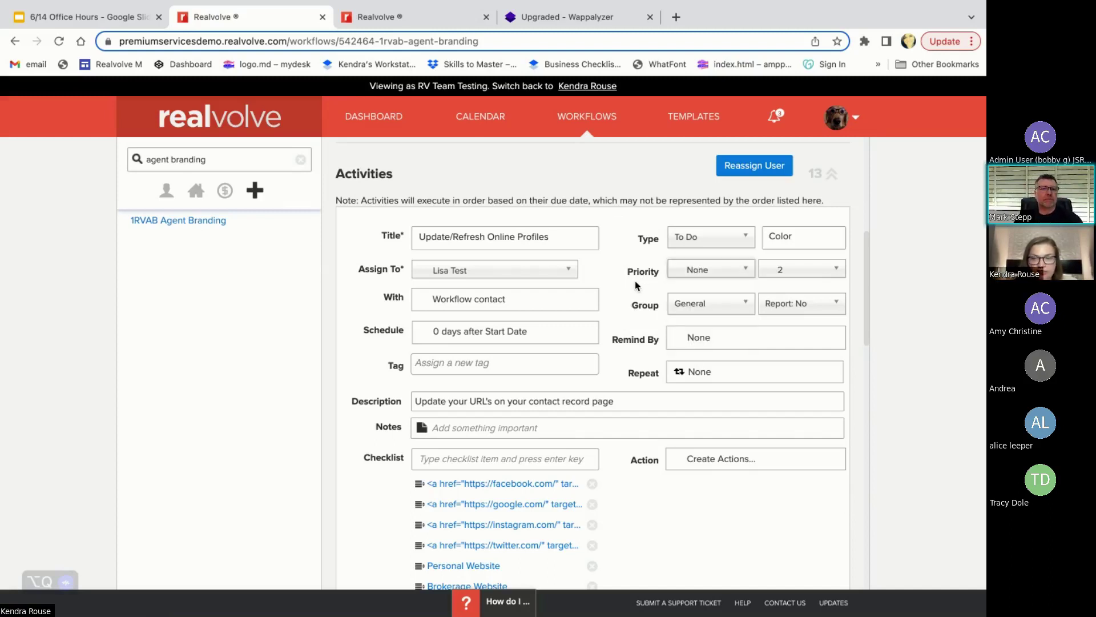
{"action": "left_click", "coordinate": [806, 274]}
{"action": "left_click", "coordinate": [795, 284]}
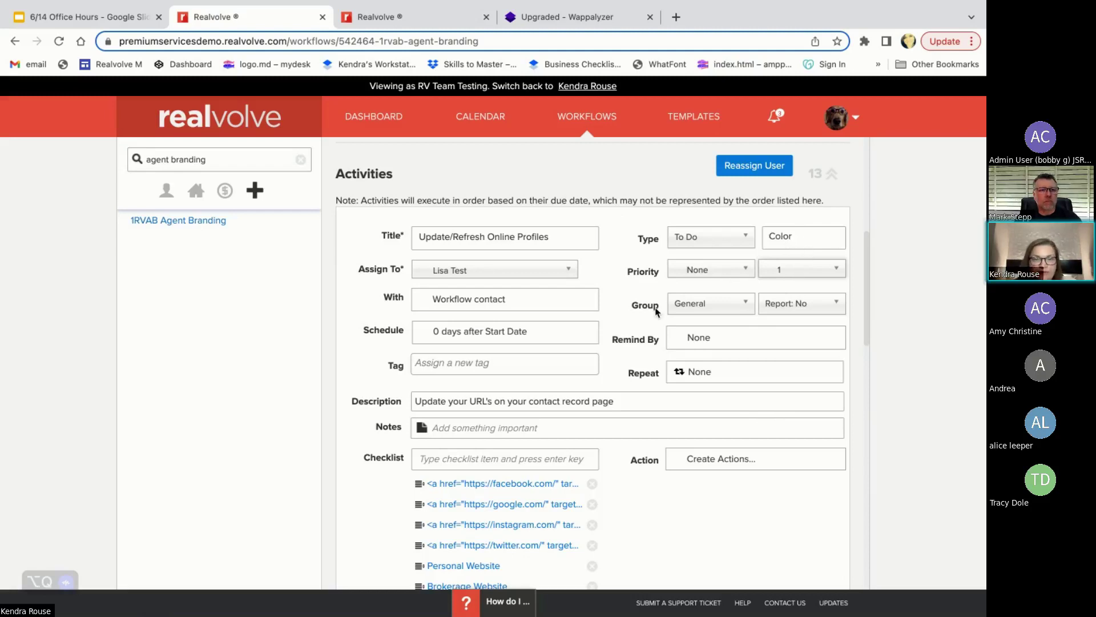
{"action": "left_click", "coordinate": [619, 394]}
{"action": "left_click", "coordinate": [435, 346]}
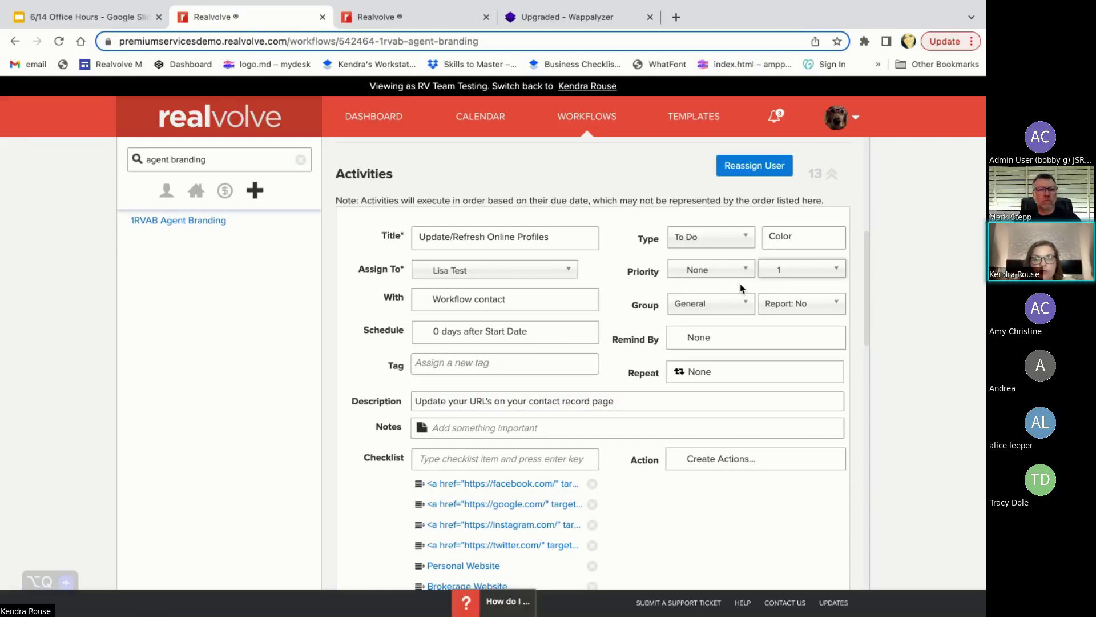
{"action": "left_click", "coordinate": [704, 279]}
{"action": "left_click", "coordinate": [697, 287]}
{"action": "left_click", "coordinate": [796, 239]}
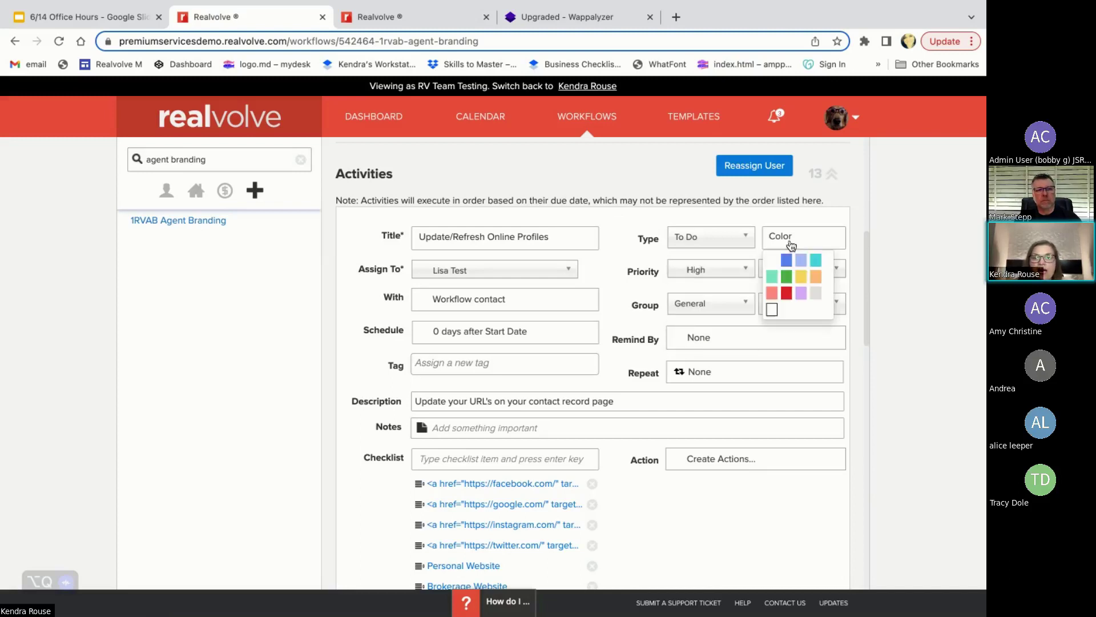
{"action": "left_click", "coordinate": [793, 301]}
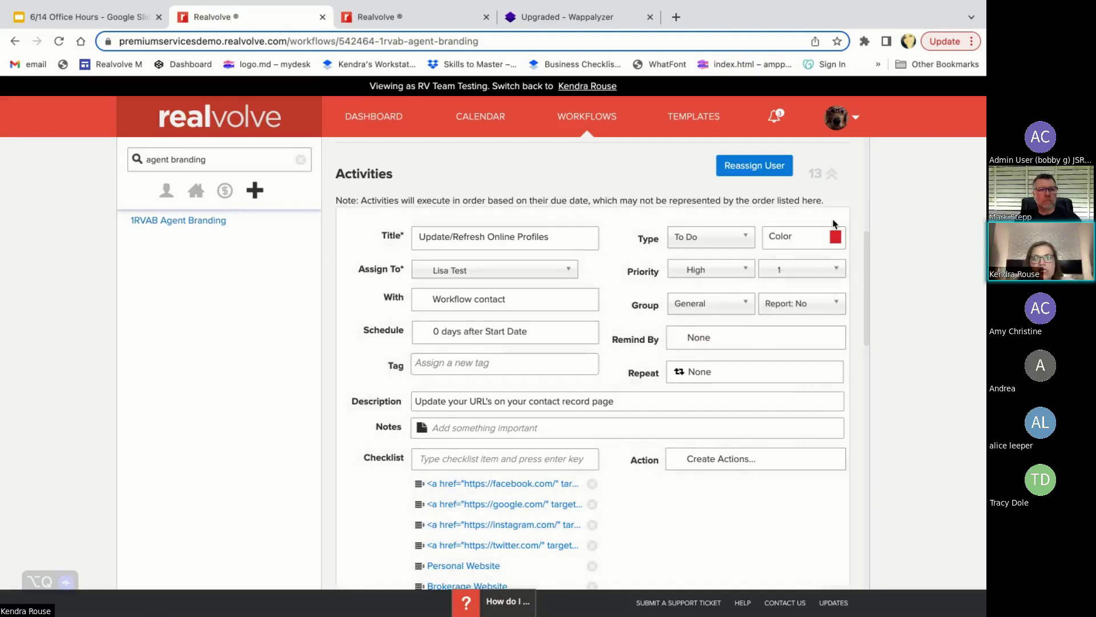
{"action": "left_click", "coordinate": [811, 238]}
{"action": "left_click", "coordinate": [771, 259]}
{"action": "left_click", "coordinate": [726, 272]}
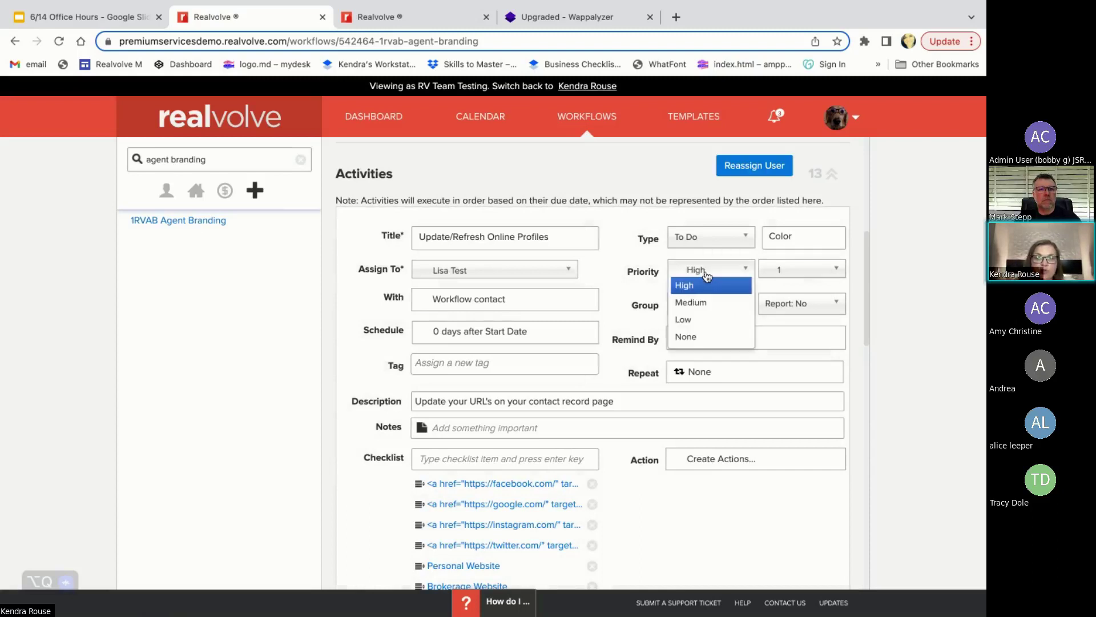
{"action": "left_click", "coordinate": [694, 341]}
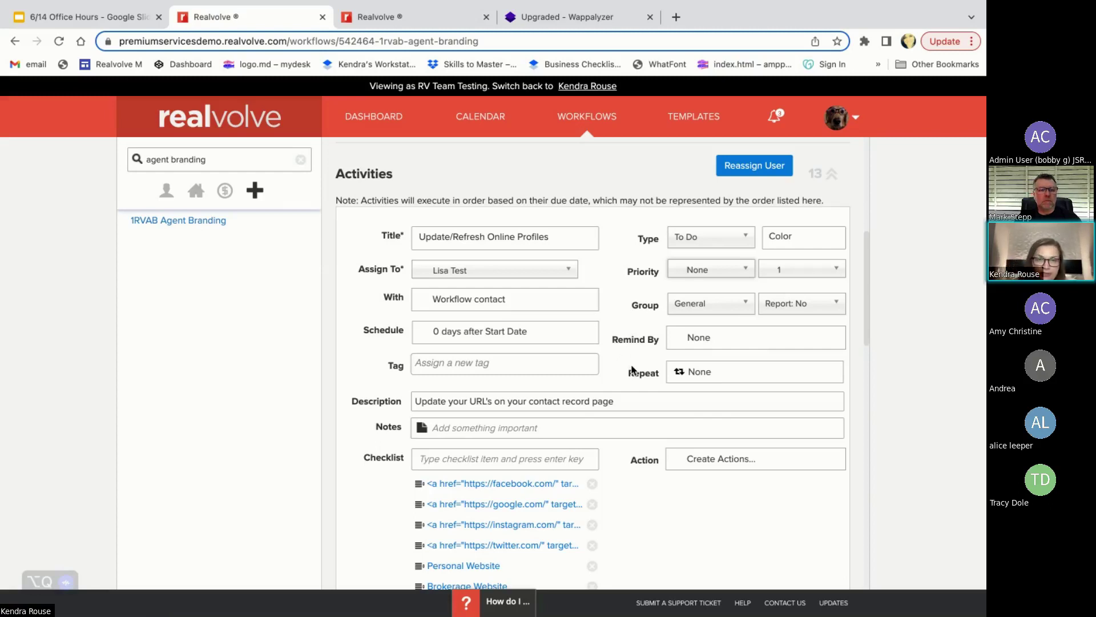
{"action": "scroll", "coordinate": [632, 369], "scroll_direction": "down", "scroll_amount": 1}
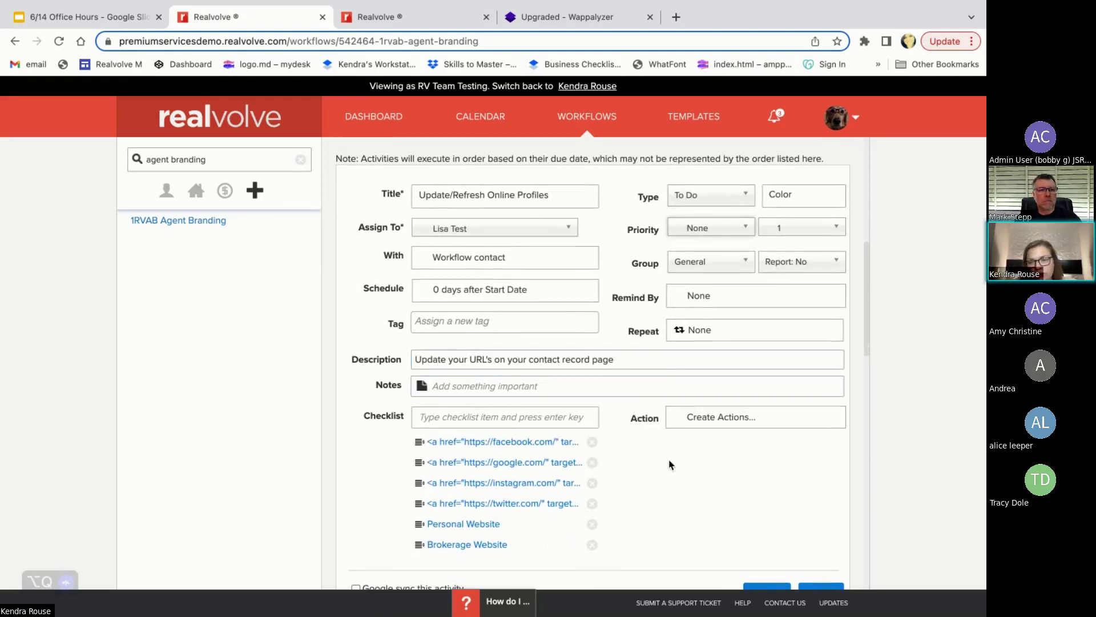
{"action": "scroll", "coordinate": [671, 464], "scroll_direction": "down", "scroll_amount": 1}
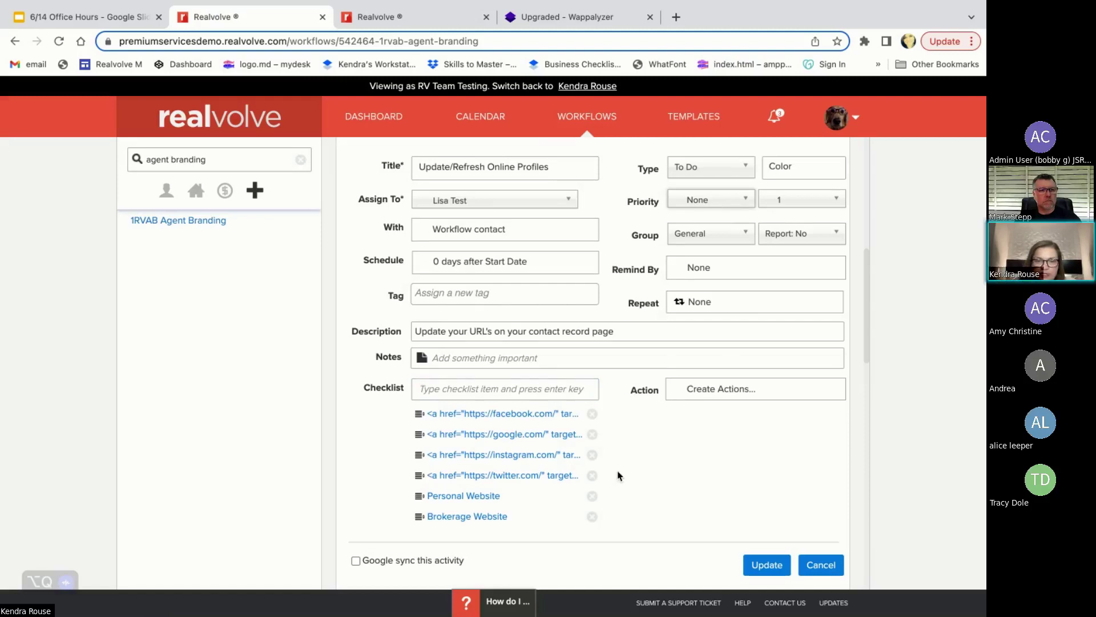
{"action": "scroll", "coordinate": [619, 476], "scroll_direction": "down", "scroll_amount": 1}
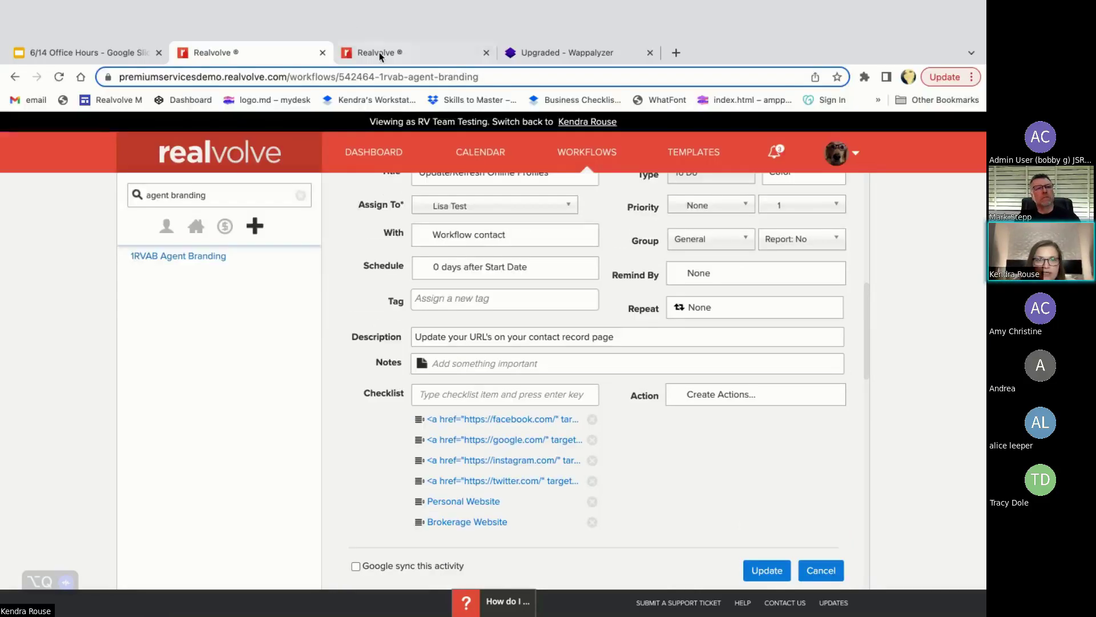
{"action": "left_click", "coordinate": [377, 17]}
{"action": "left_click", "coordinate": [788, 258]}
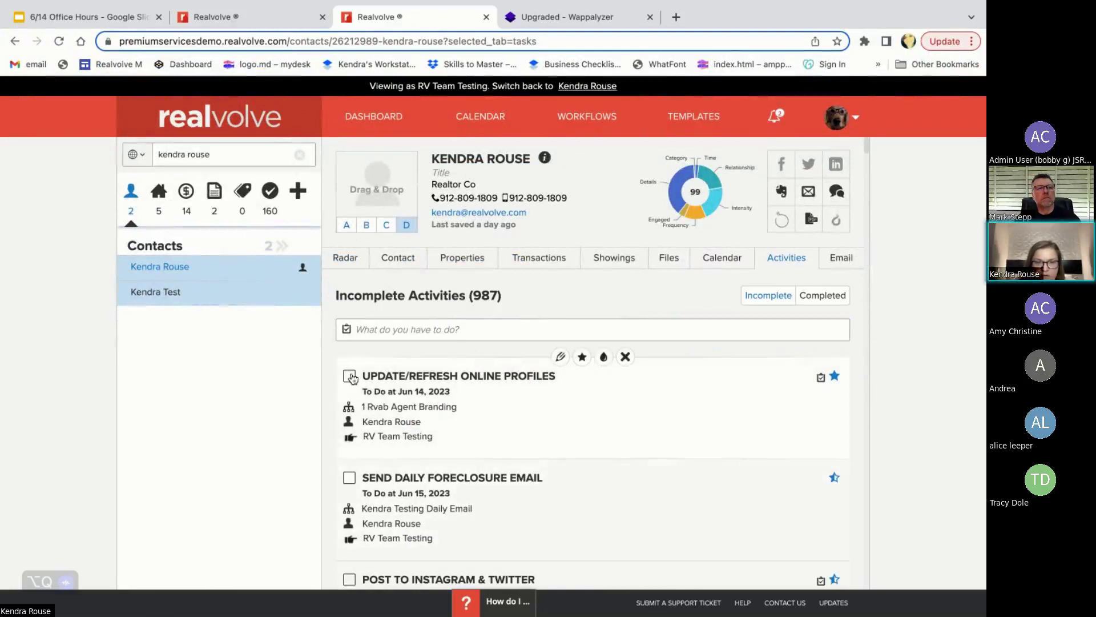
{"action": "key", "text": "ctrl+shift+Tab"}
{"action": "scroll", "coordinate": [533, 376], "scroll_direction": "up", "scroll_amount": 2}
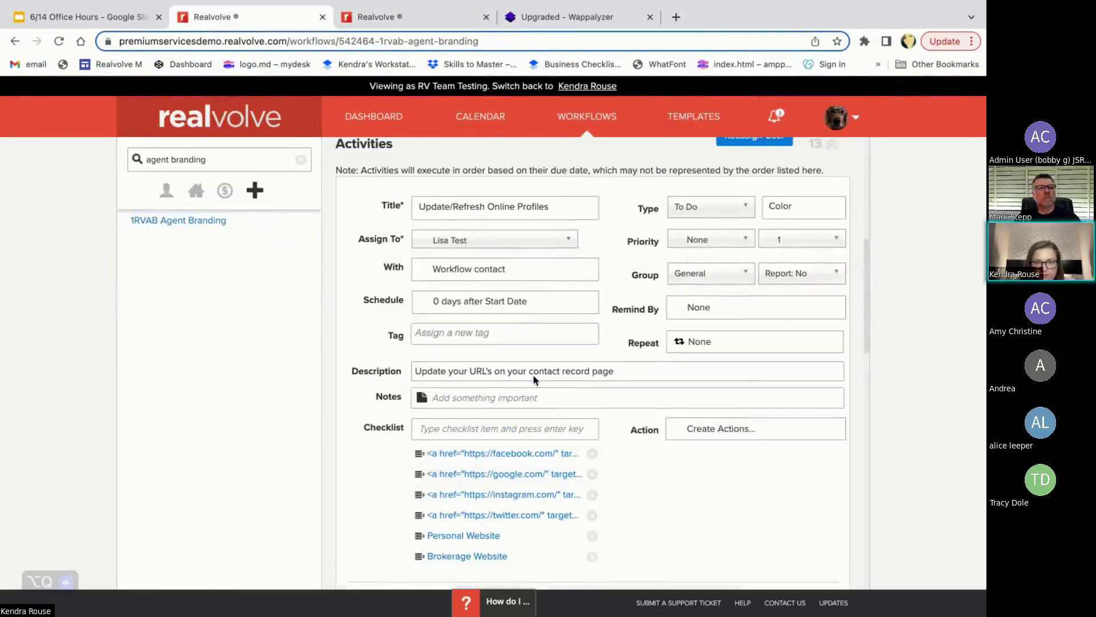
{"action": "scroll", "coordinate": [612, 348], "scroll_direction": "down", "scroll_amount": 1}
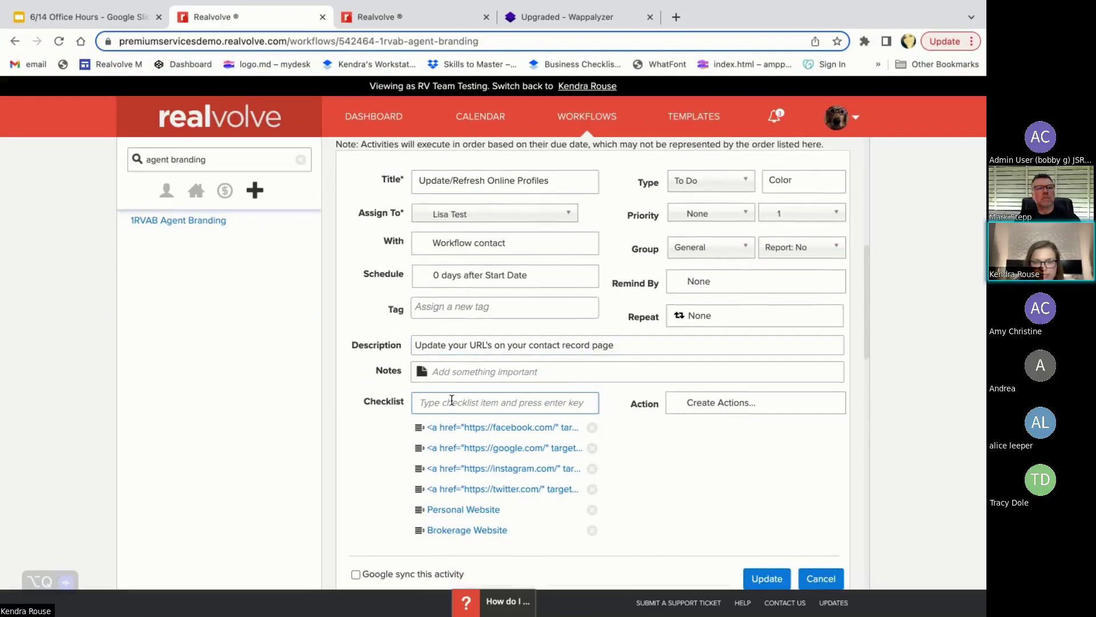
- Select the description text, then open the Facebook checklist item and select its link markup
{"action": "left_click", "coordinate": [416, 347]}
{"action": "left_click_drag", "start_coordinate": [415, 346], "coordinate": [673, 344]}
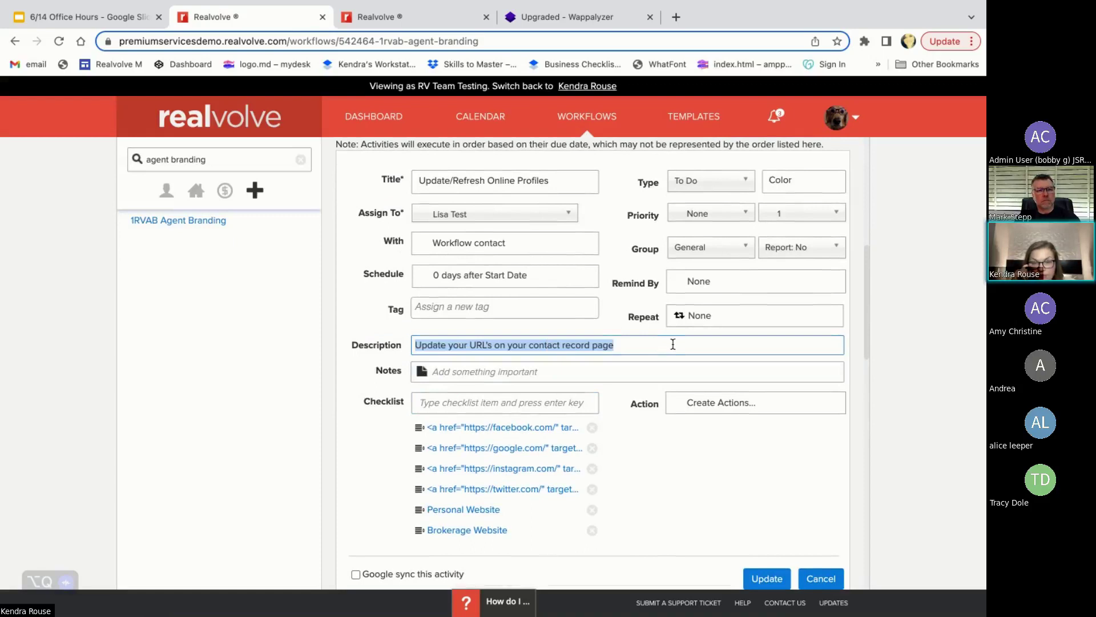
{"action": "left_click", "coordinate": [480, 430]}
{"action": "left_click", "coordinate": [546, 428]}
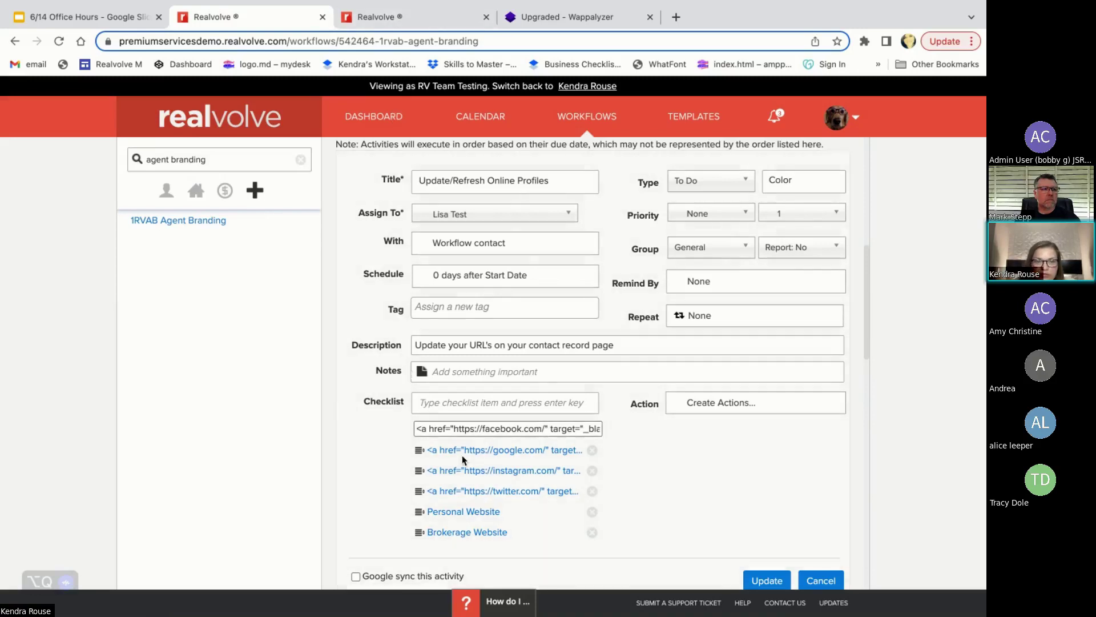
{"action": "left_click", "coordinate": [433, 428]}
{"action": "left_click_drag", "start_coordinate": [417, 428], "coordinate": [632, 428]}
{"action": "left_click", "coordinate": [496, 432]}
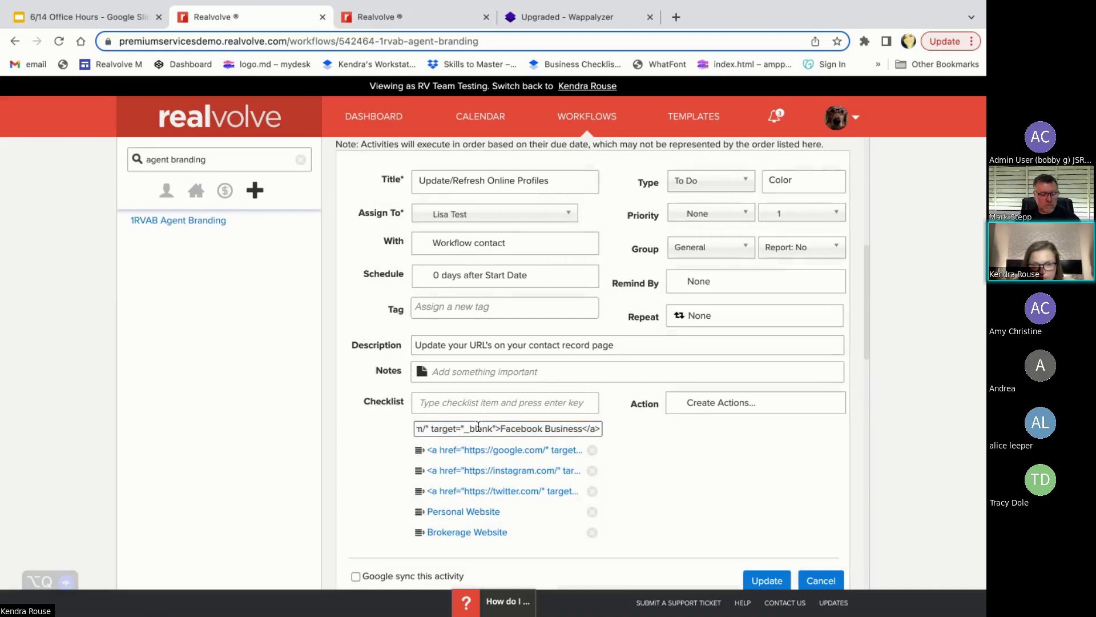
{"action": "left_click", "coordinate": [491, 452]}
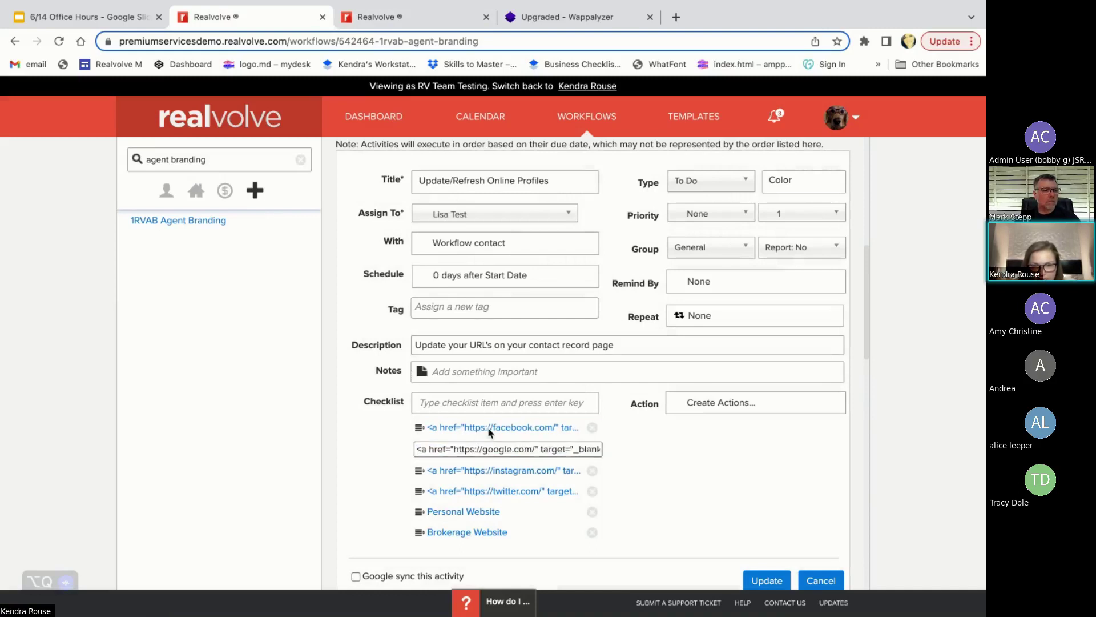
{"action": "left_click", "coordinate": [497, 428]}
{"action": "left_click_drag", "start_coordinate": [546, 428], "coordinate": [455, 433]}
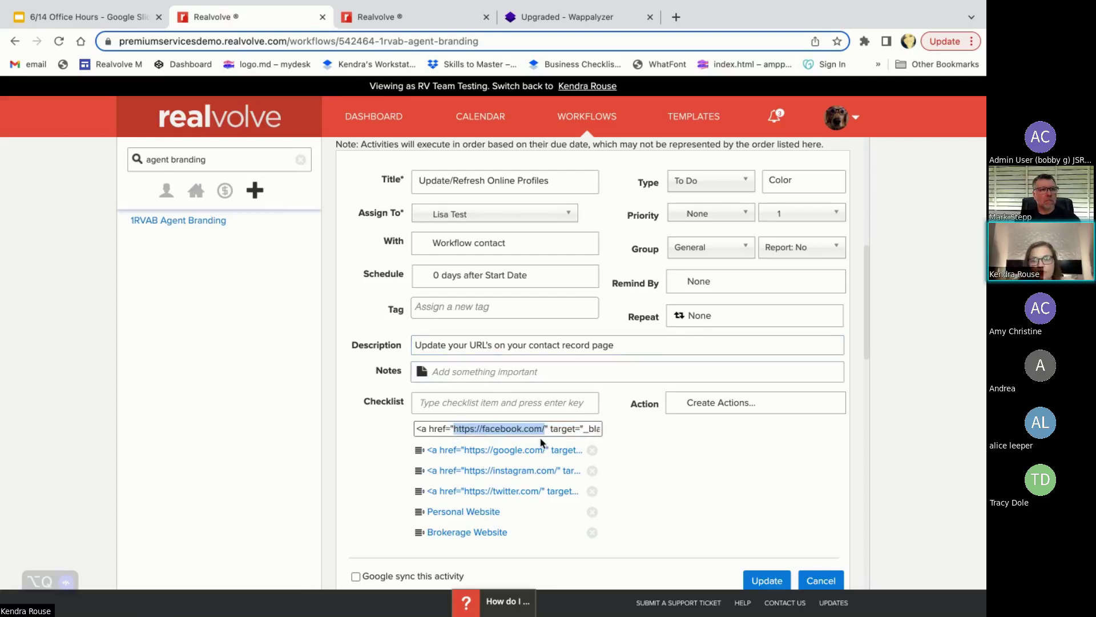
{"action": "left_click_drag", "start_coordinate": [544, 430], "coordinate": [454, 434]}
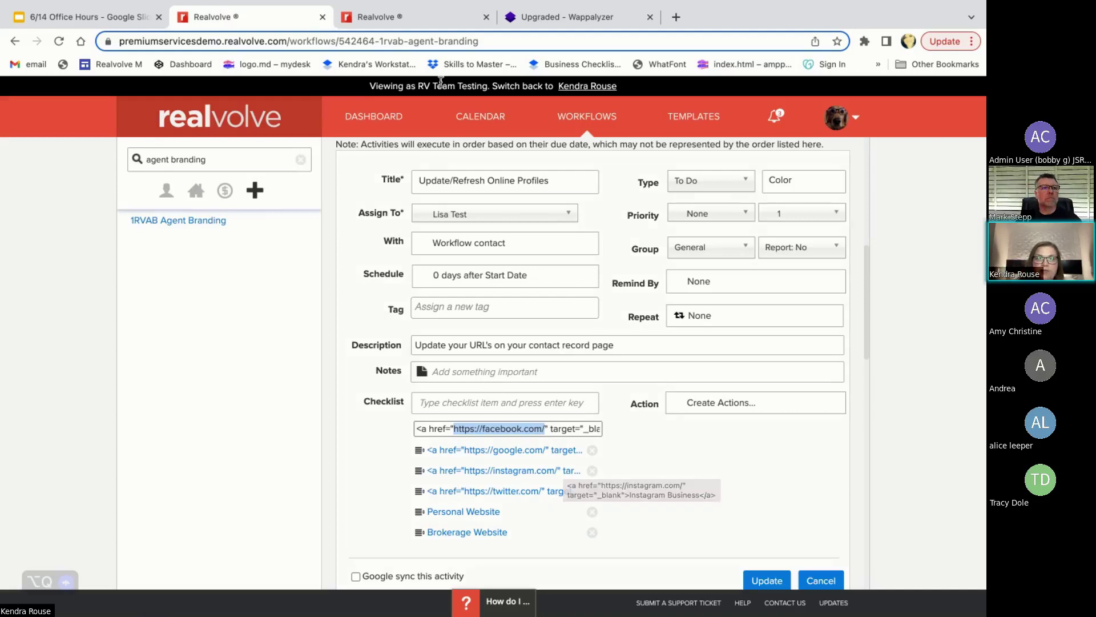
- On the contact's Activities, open the Update/Refresh Online Profiles checklist and tick then untick Facebook Business
{"action": "left_click", "coordinate": [400, 17]}
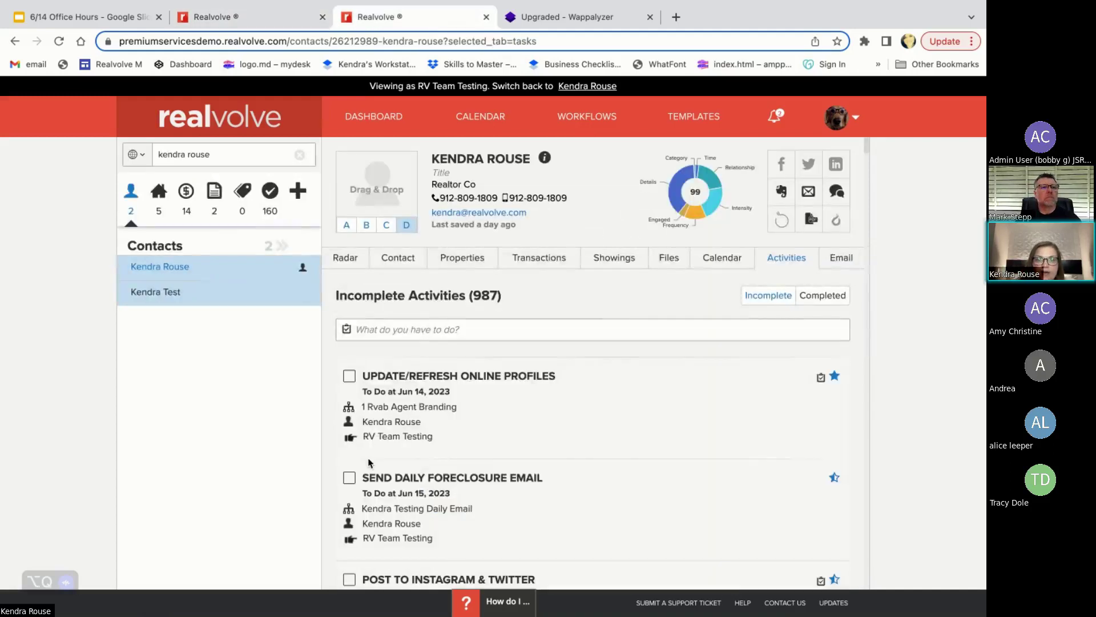
{"action": "left_click", "coordinate": [349, 378]}
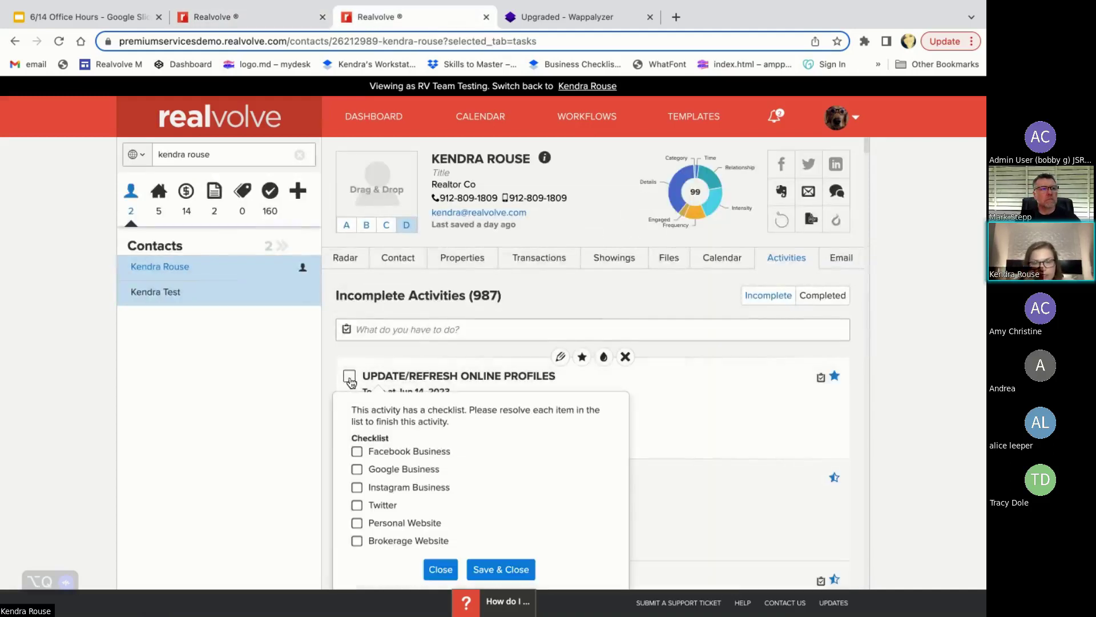
{"action": "left_click", "coordinate": [357, 452]}
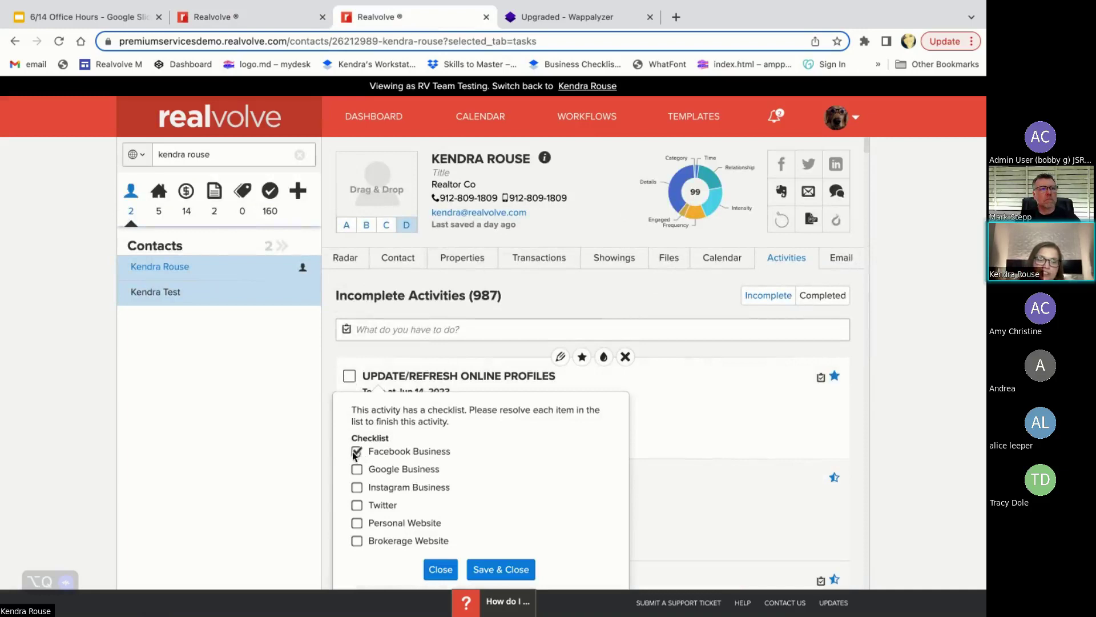
{"action": "left_click", "coordinate": [357, 453]}
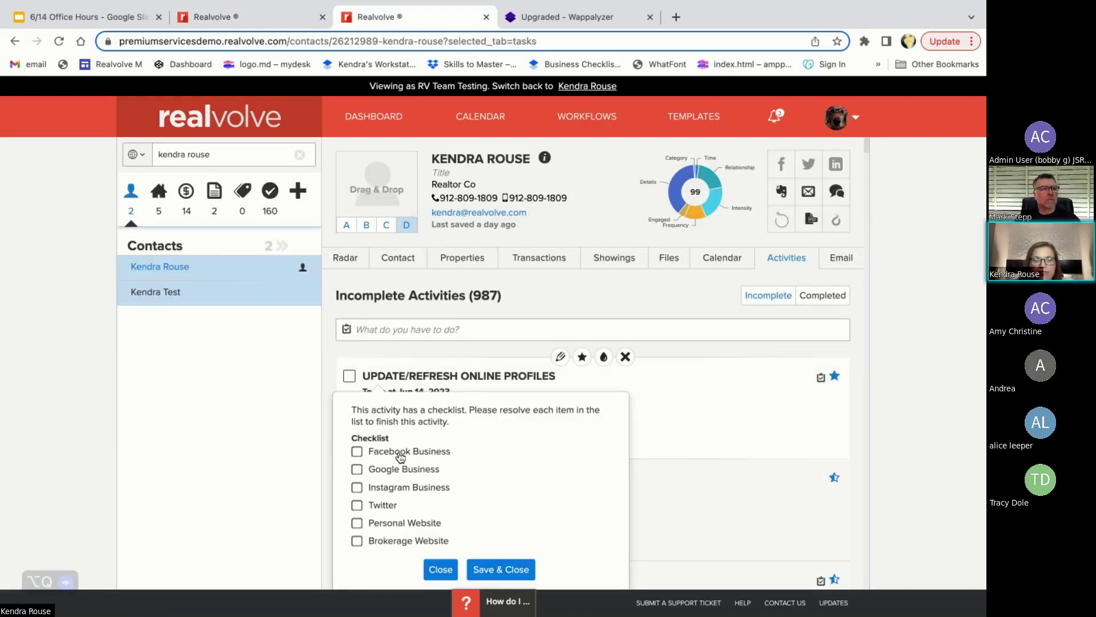
{"action": "left_click", "coordinate": [400, 457]}
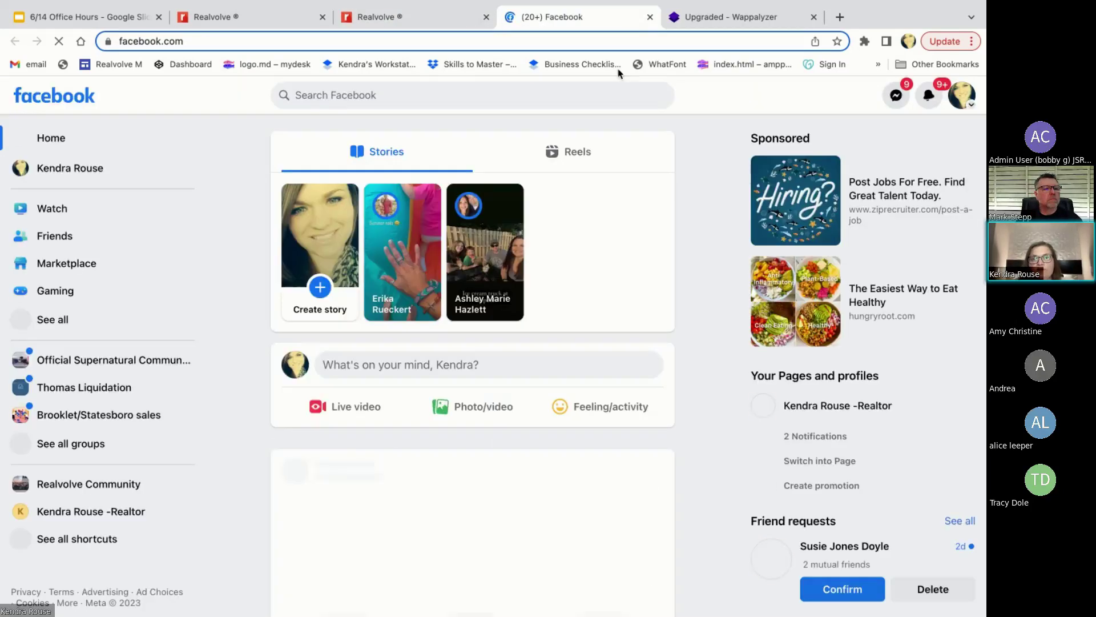
{"action": "left_click", "coordinate": [649, 17]}
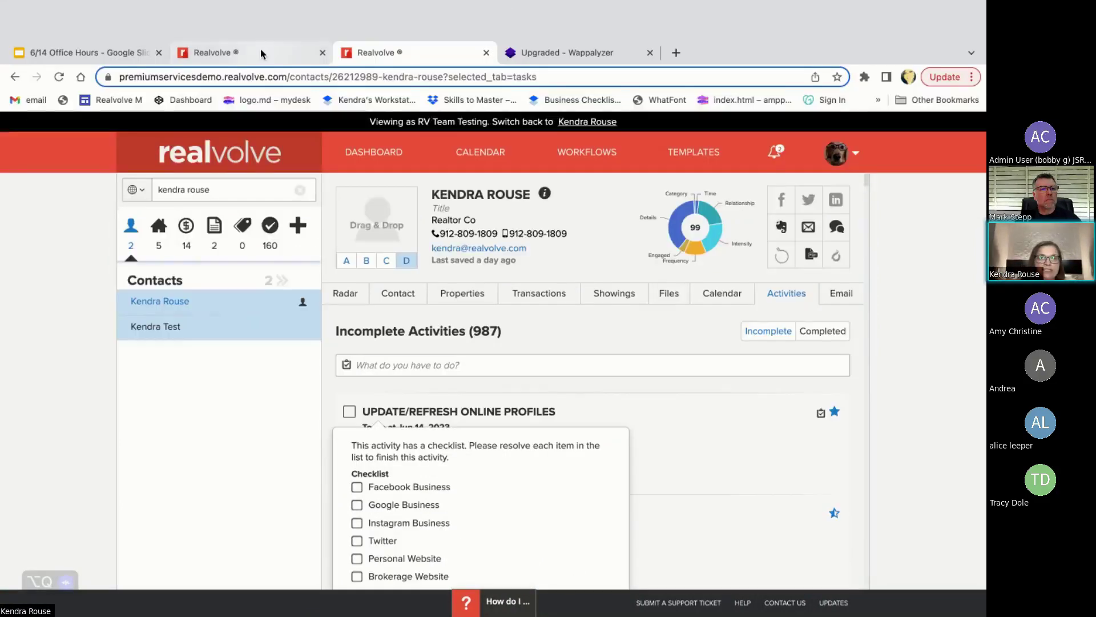
- Inspect the link text behind the Facebook, Google, Instagram, Twitter and Personal Website checklist items
{"action": "left_click", "coordinate": [257, 17]}
{"action": "left_click", "coordinate": [489, 427]}
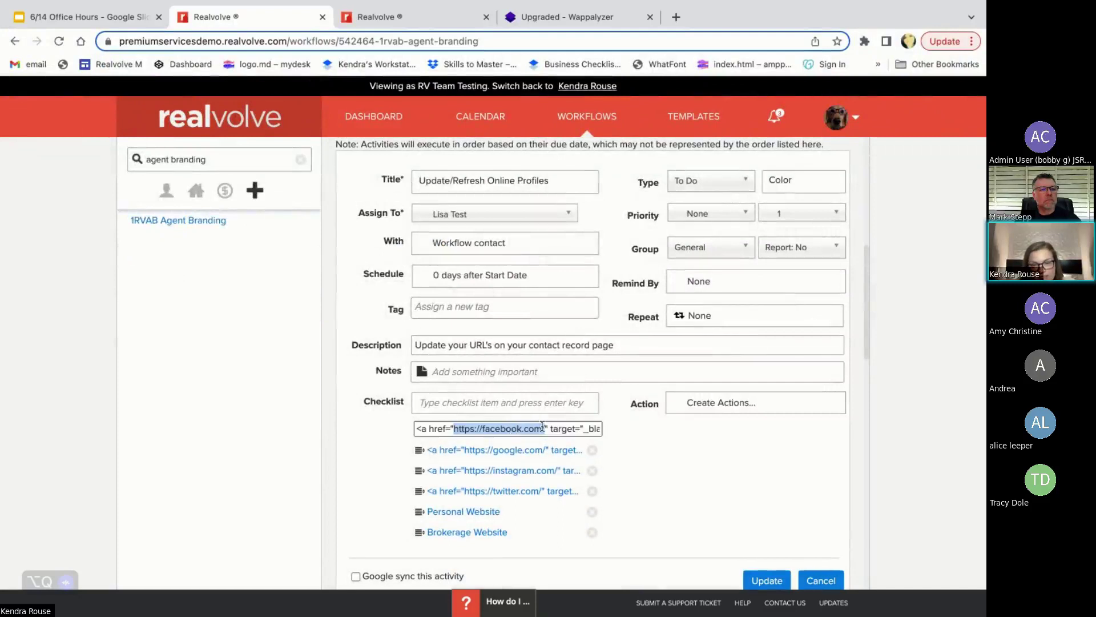
{"action": "left_click", "coordinate": [523, 450]}
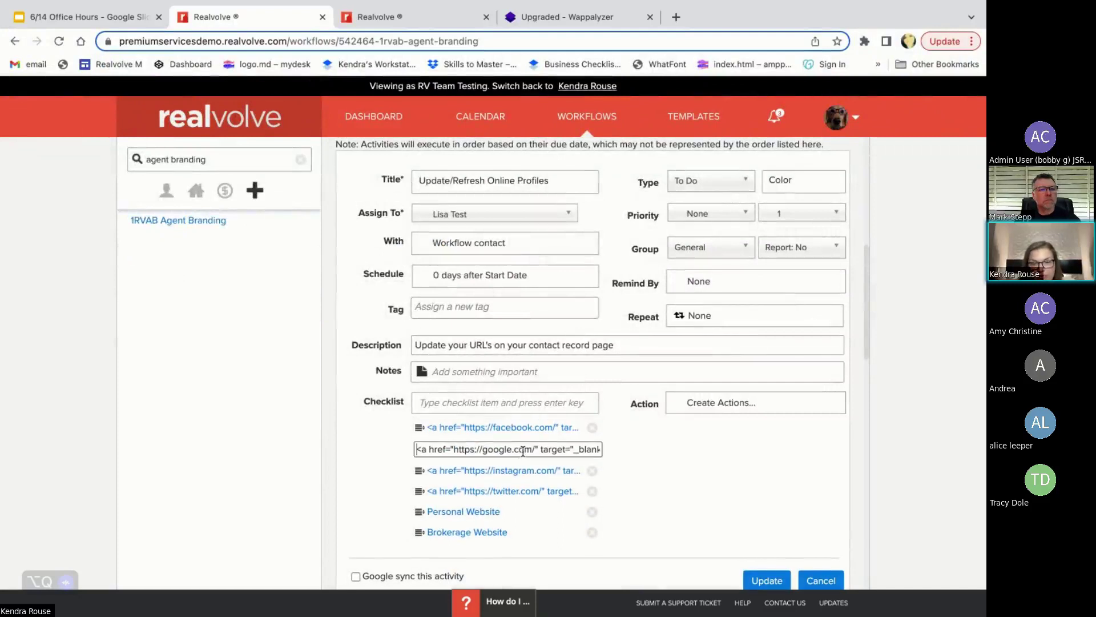
{"action": "left_click_drag", "start_coordinate": [535, 450], "coordinate": [452, 452]}
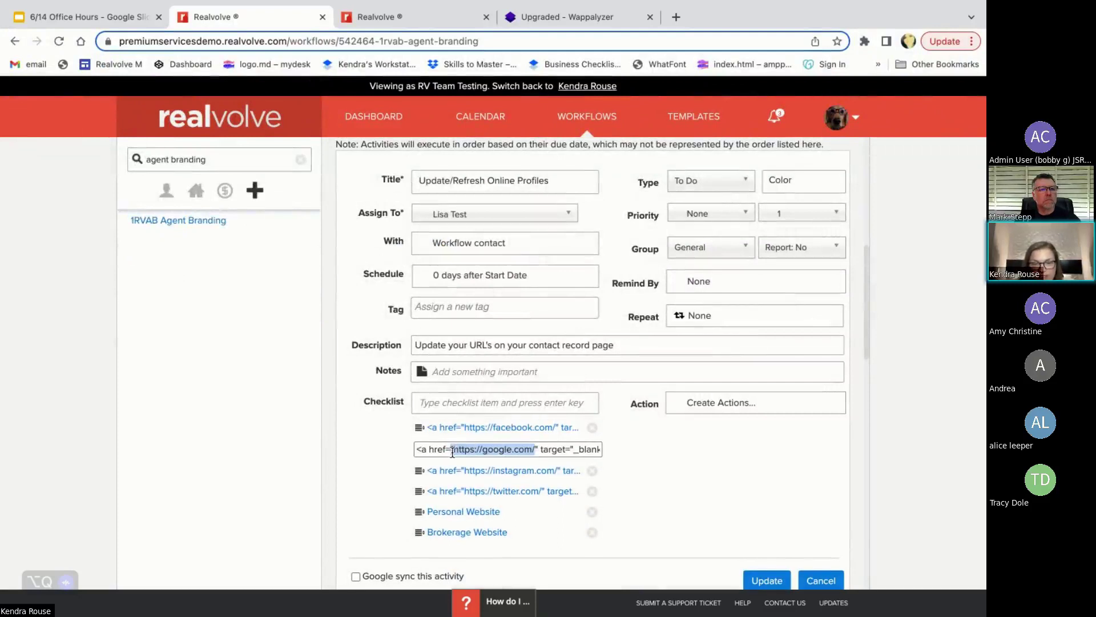
{"action": "left_click", "coordinate": [538, 471]}
{"action": "left_click", "coordinate": [536, 490]}
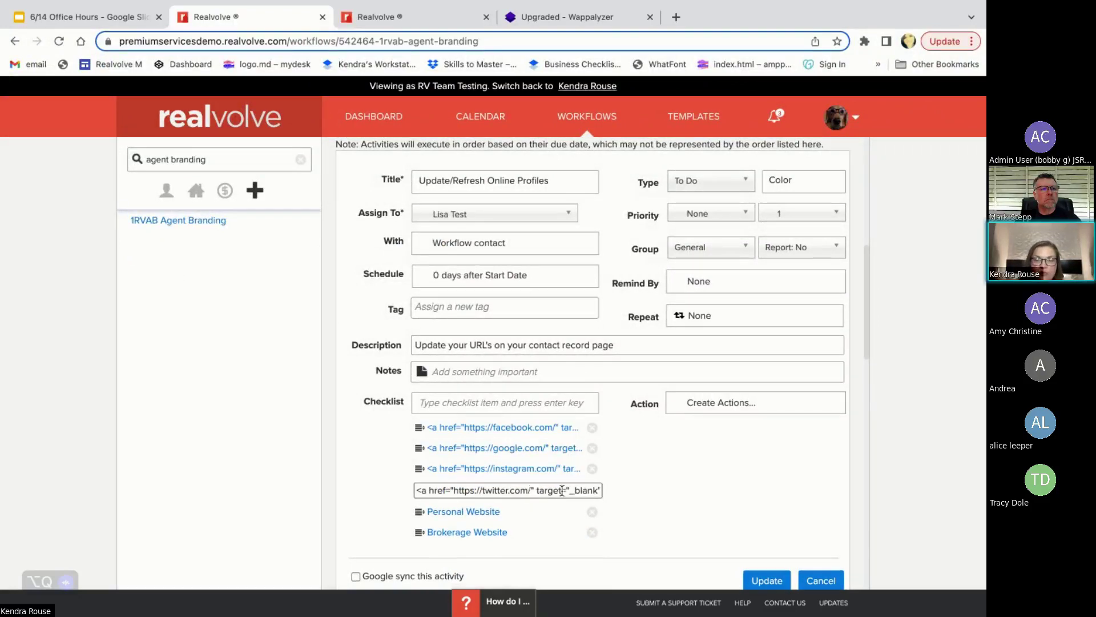
{"action": "left_click_drag", "start_coordinate": [530, 492], "coordinate": [454, 493]}
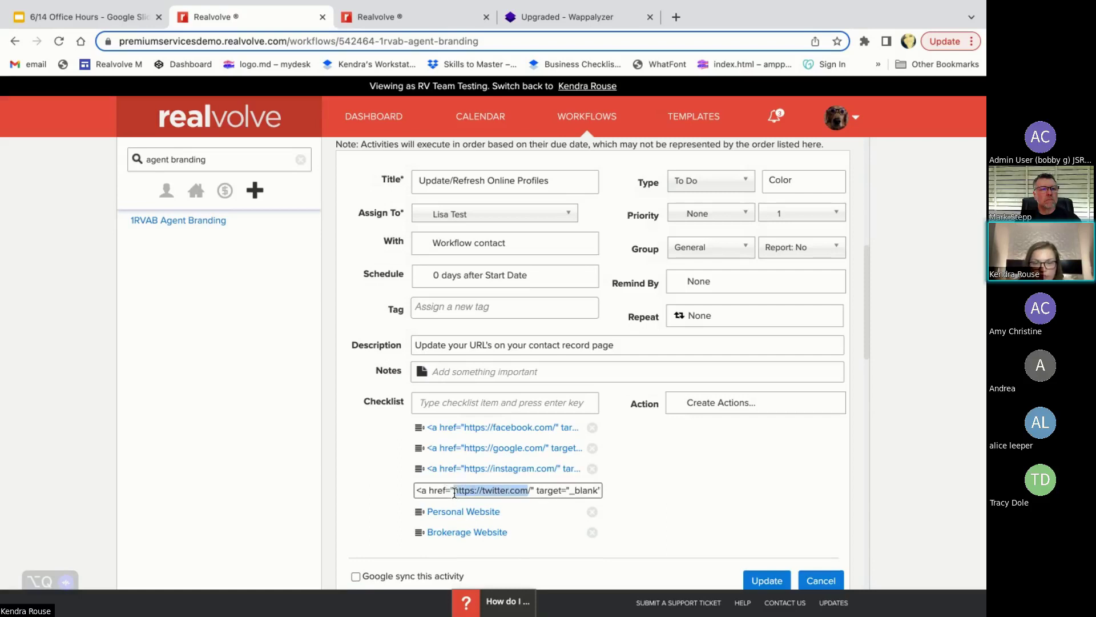
{"action": "left_click", "coordinate": [531, 490]}
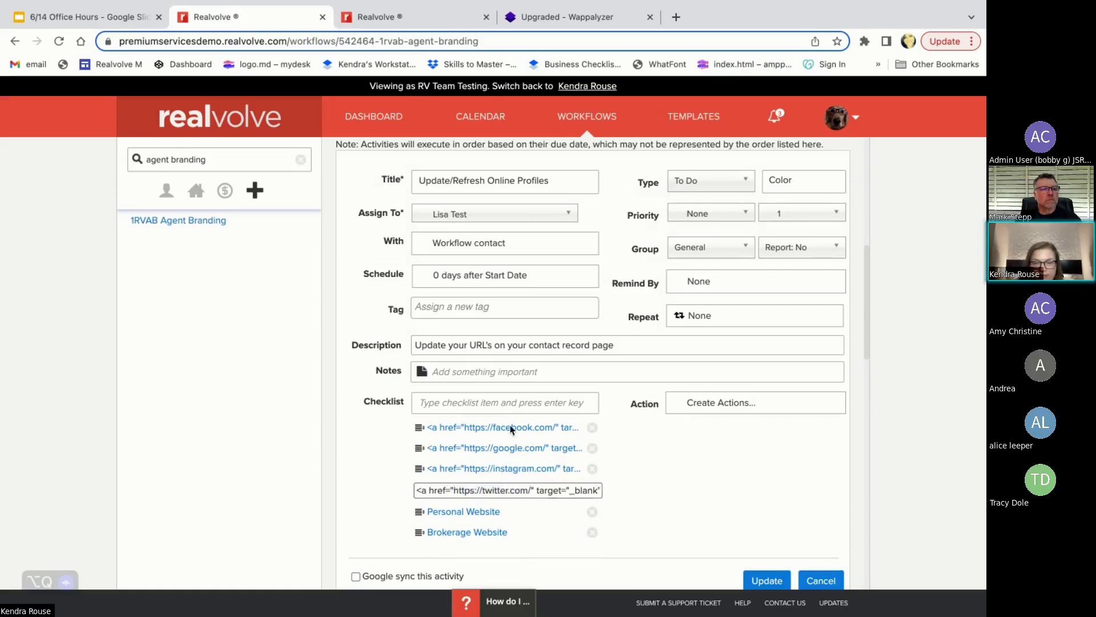
{"action": "left_click", "coordinate": [509, 427]}
{"action": "left_click", "coordinate": [517, 511]}
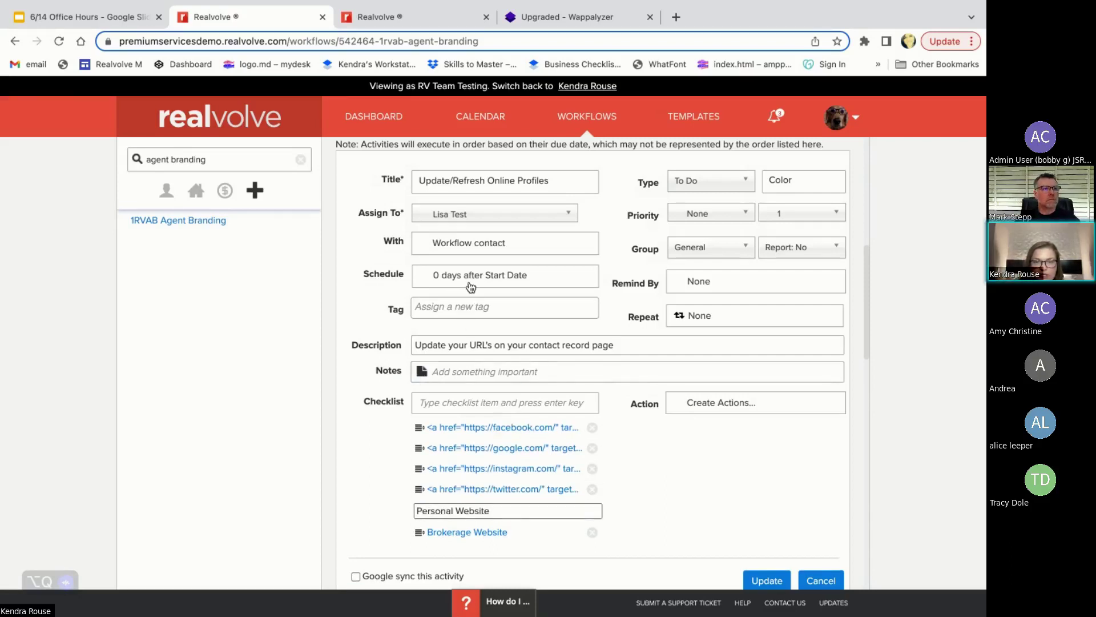
- Change the Update/Refresh Online Profiles repeat from None to Monthly, then to Yearly
{"action": "left_click", "coordinate": [753, 318]}
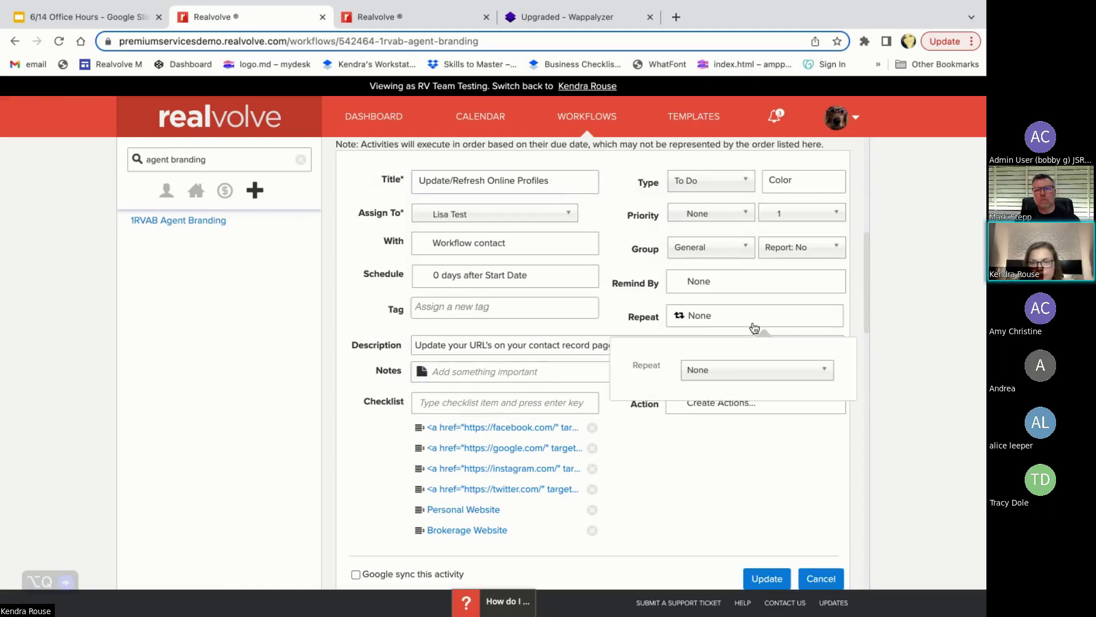
{"action": "left_click", "coordinate": [724, 370]}
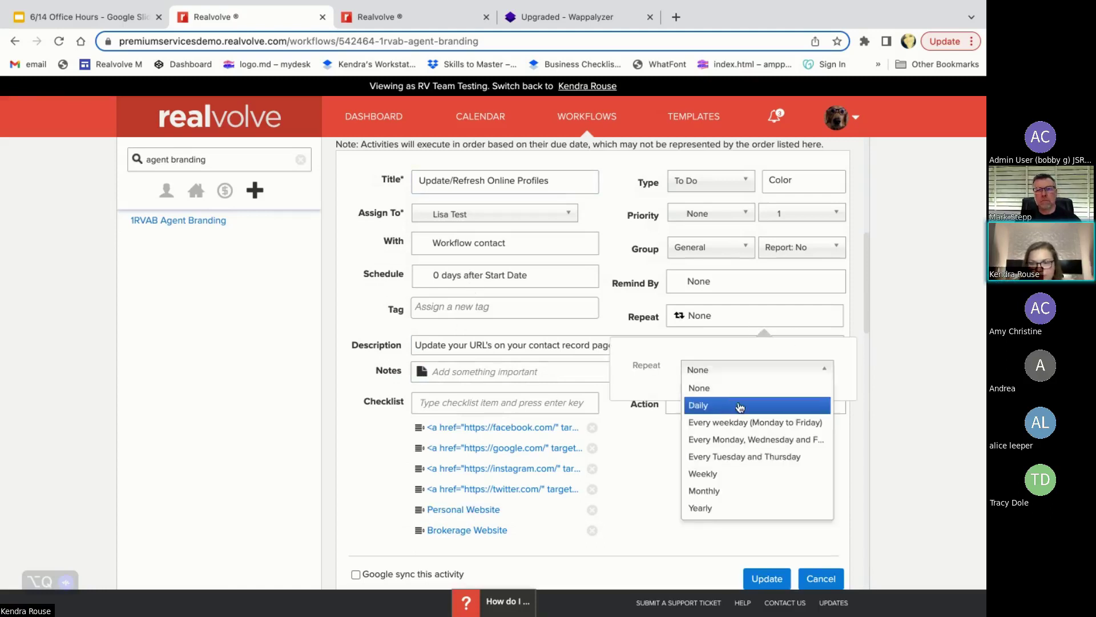
{"action": "left_click", "coordinate": [718, 492]}
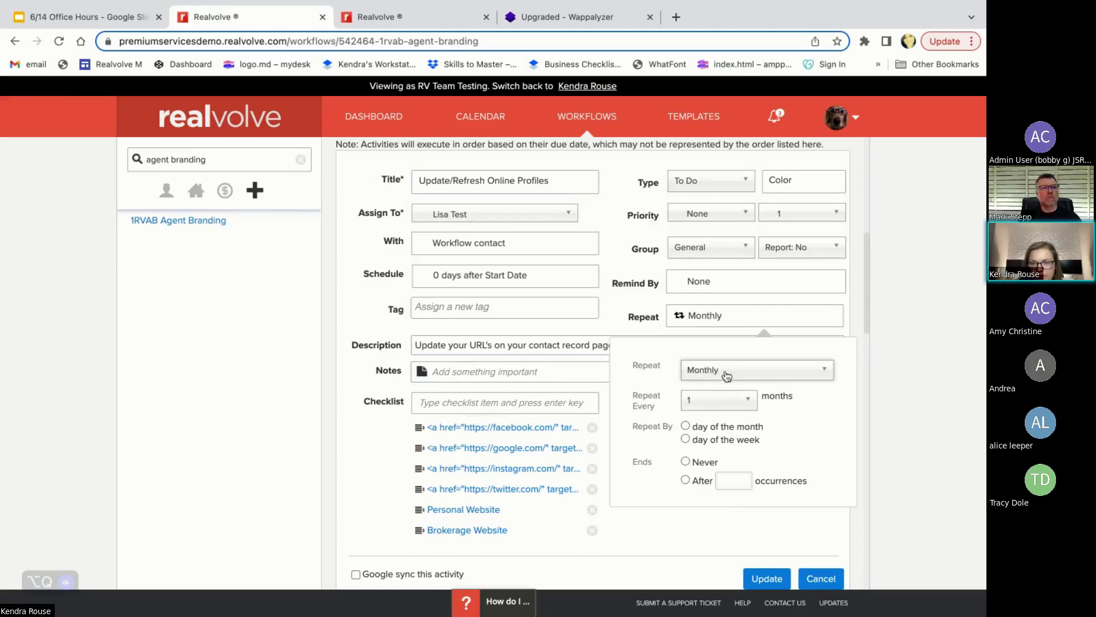
{"action": "left_click", "coordinate": [708, 324]}
{"action": "left_click", "coordinate": [720, 317]}
{"action": "left_click", "coordinate": [717, 373]}
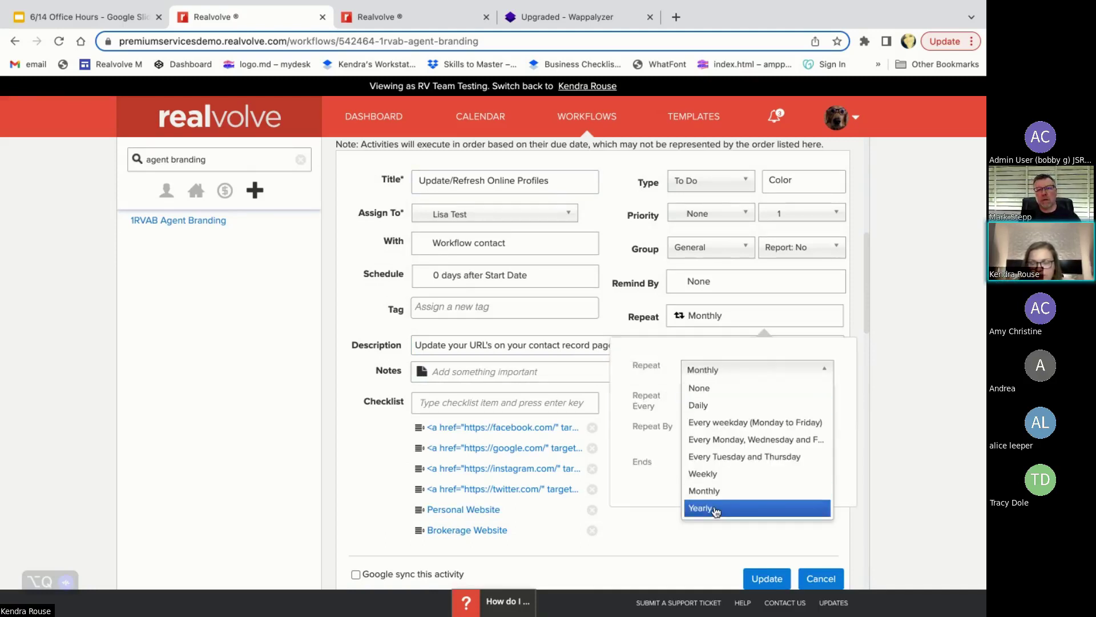
{"action": "left_click", "coordinate": [724, 507]}
{"action": "left_click", "coordinate": [687, 320]}
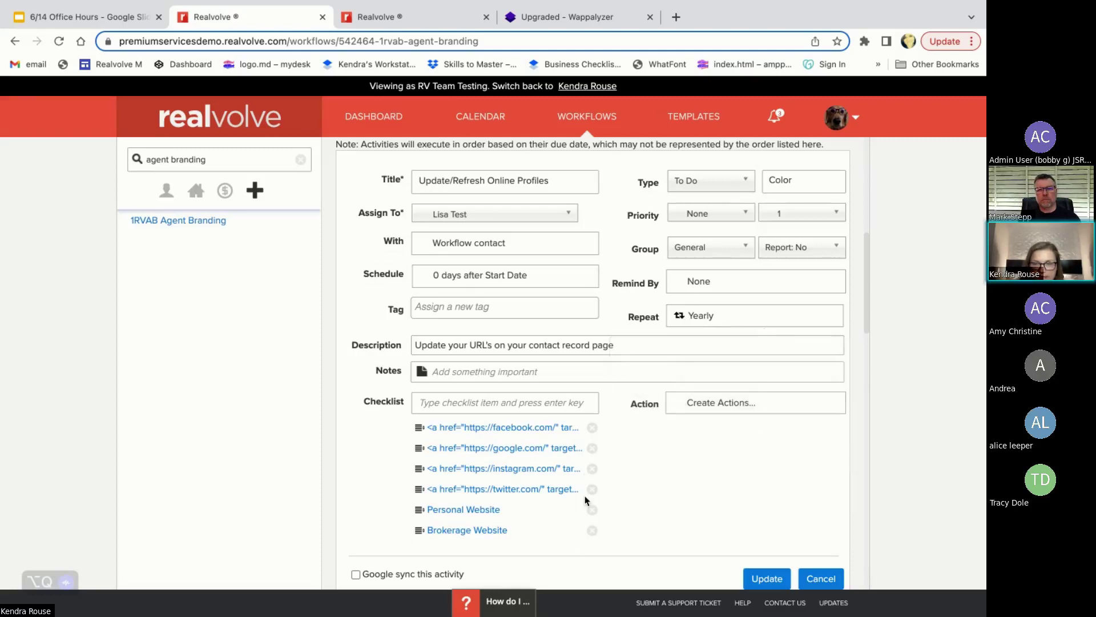
{"action": "left_click", "coordinate": [429, 406]}
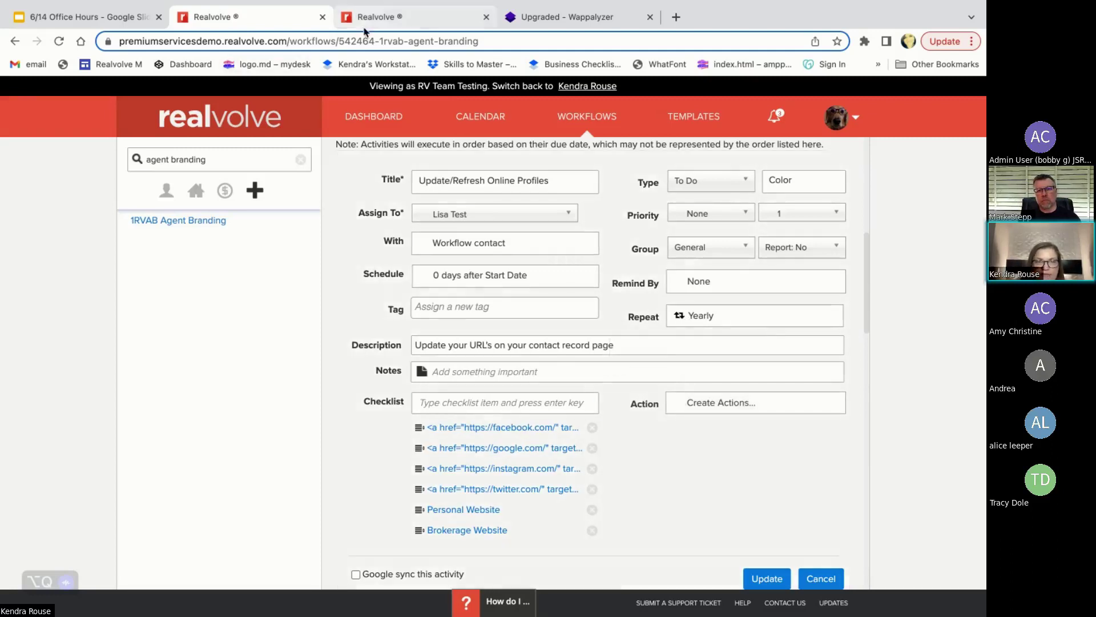
{"action": "left_click", "coordinate": [368, 17]}
- Tick then untick Google Business on the contact's checklist, then return to the workflow editor
{"action": "scroll", "coordinate": [477, 500], "scroll_direction": "down", "scroll_amount": 1}
{"action": "scroll", "coordinate": [451, 453], "scroll_direction": "up", "scroll_amount": 1}
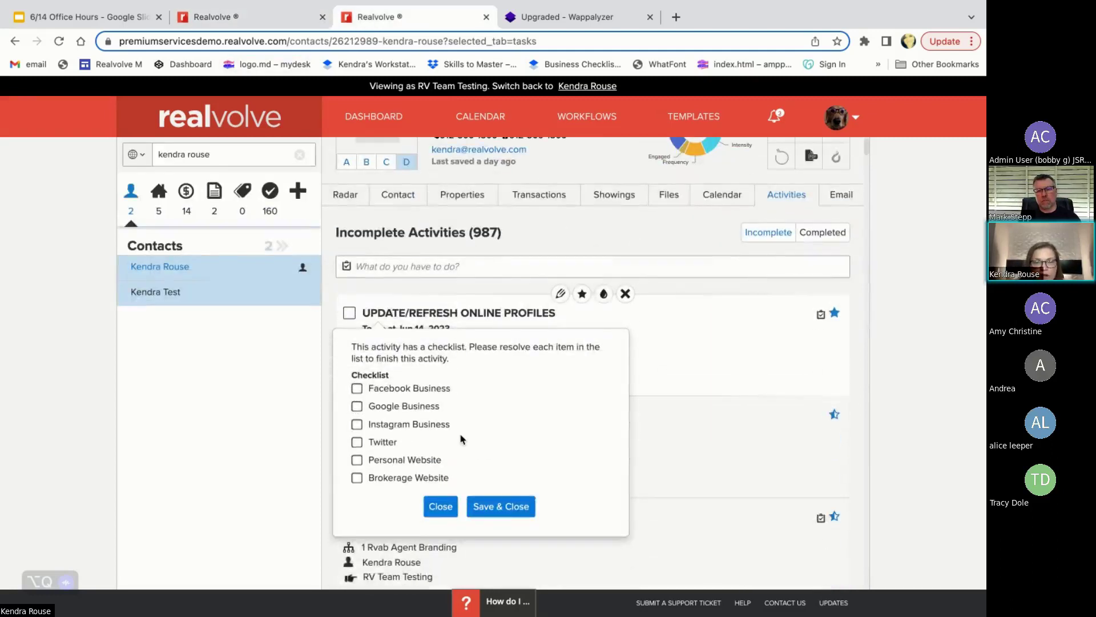
{"action": "scroll", "coordinate": [460, 433], "scroll_direction": "down", "scroll_amount": 1}
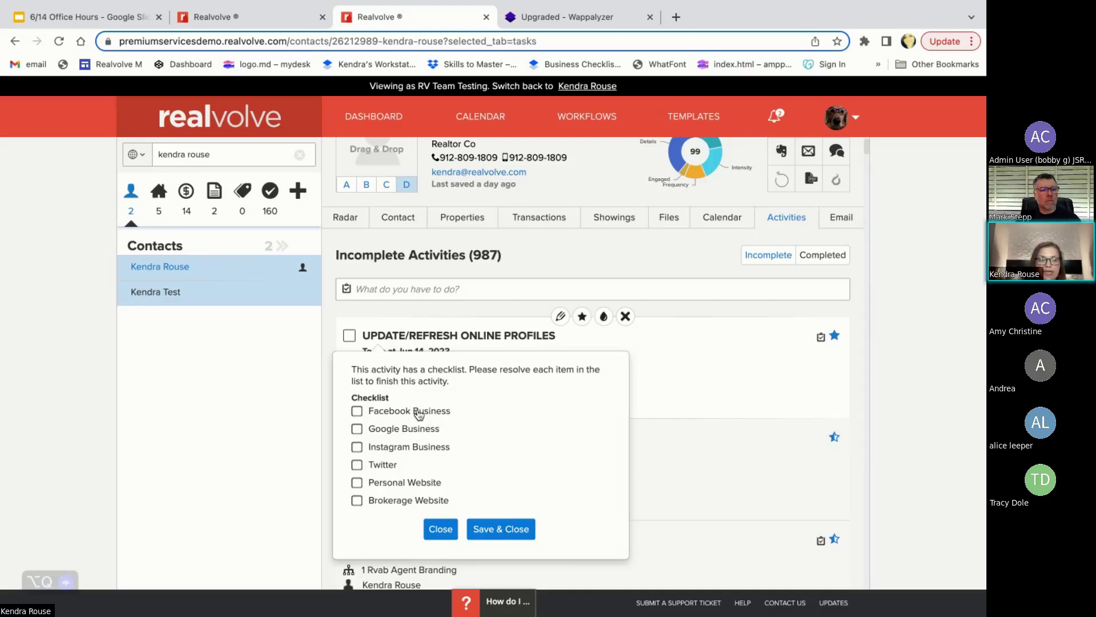
{"action": "left_click", "coordinate": [357, 430]}
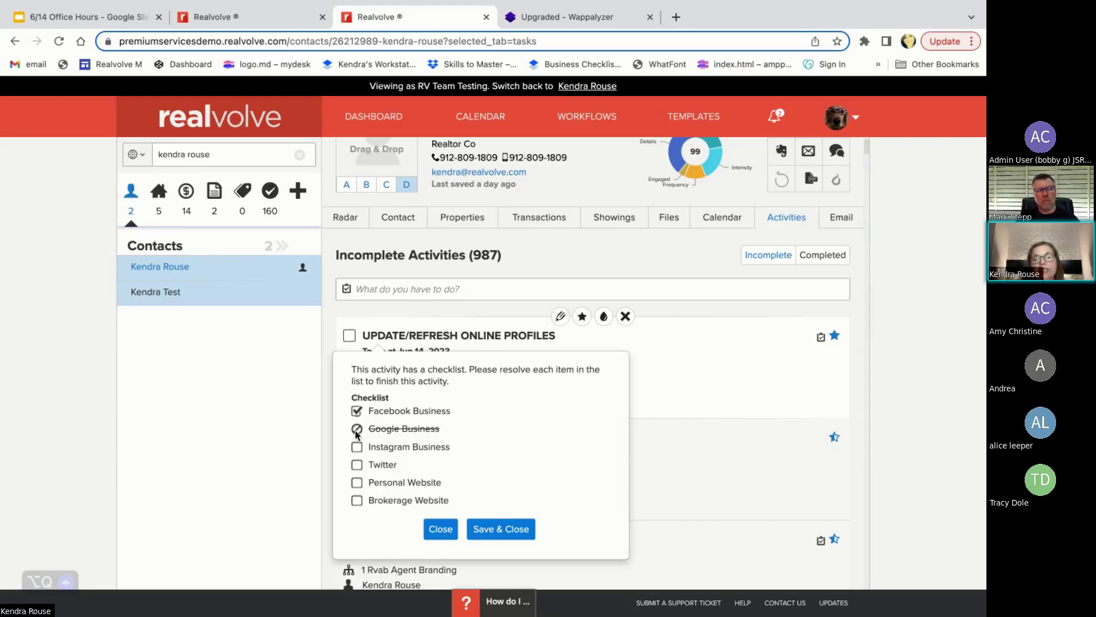
{"action": "left_click", "coordinate": [357, 429]}
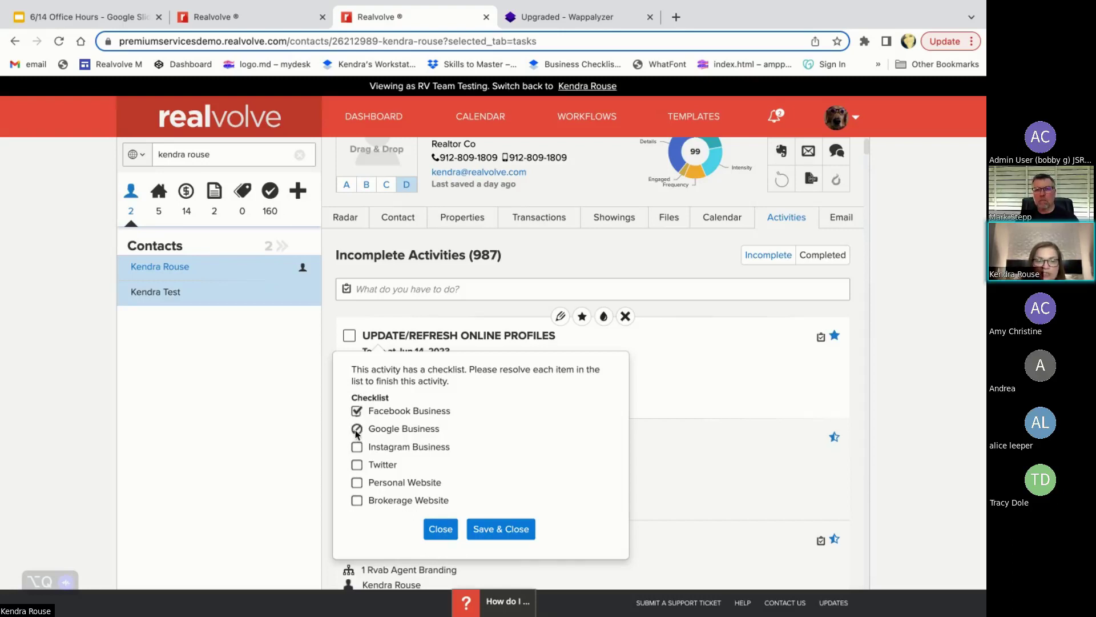
{"action": "left_click", "coordinate": [356, 431]}
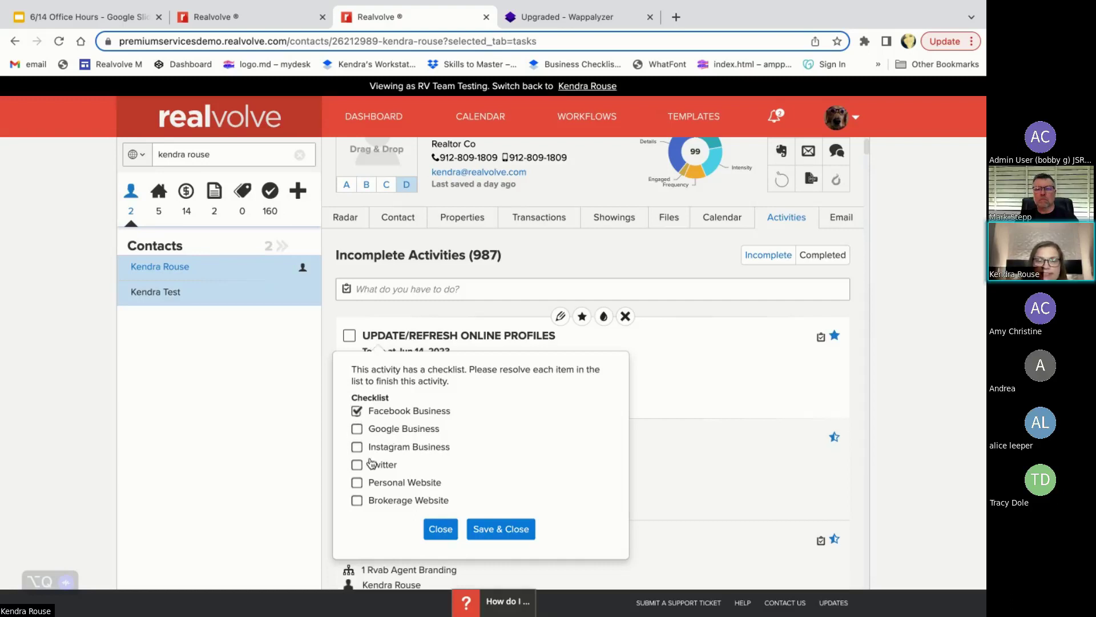
{"action": "key", "text": "ctrl+shift+Tab"}
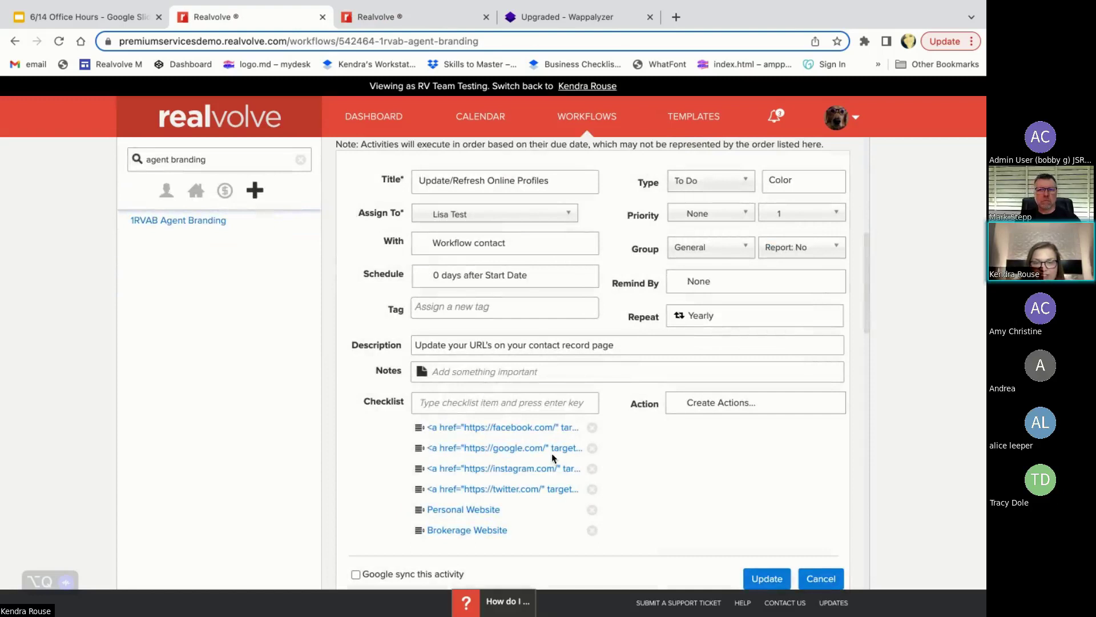
- Delete the Google item, move Twitter below Facebook, and add an 'Other Website' checklist item
{"action": "left_click", "coordinate": [593, 449]}
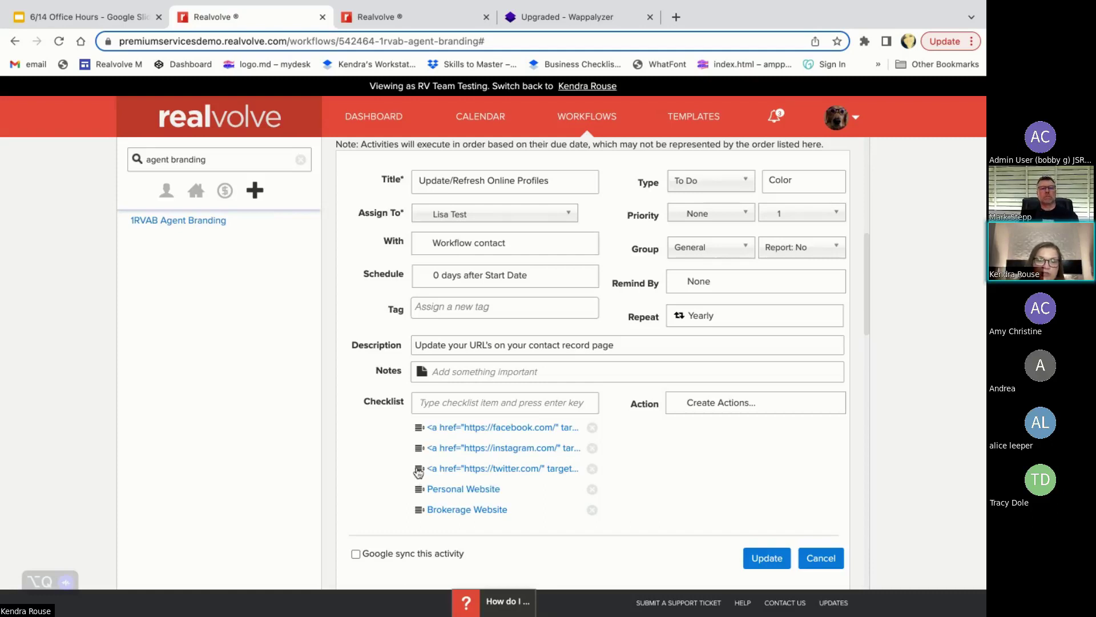
{"action": "left_click_drag", "start_coordinate": [418, 472], "coordinate": [416, 445]}
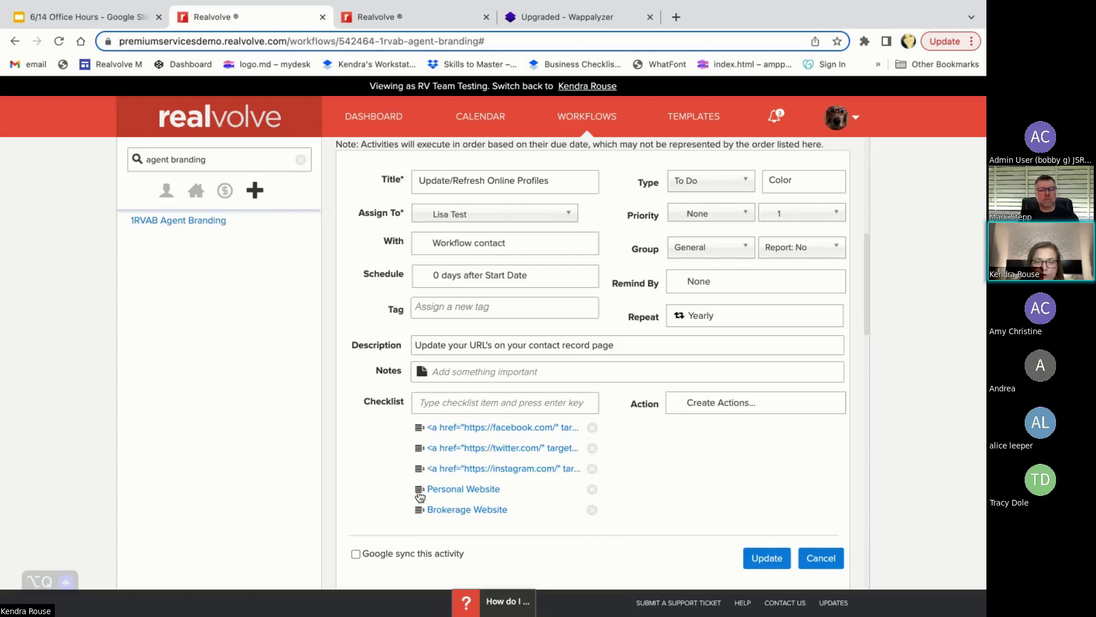
{"action": "left_click", "coordinate": [453, 403]}
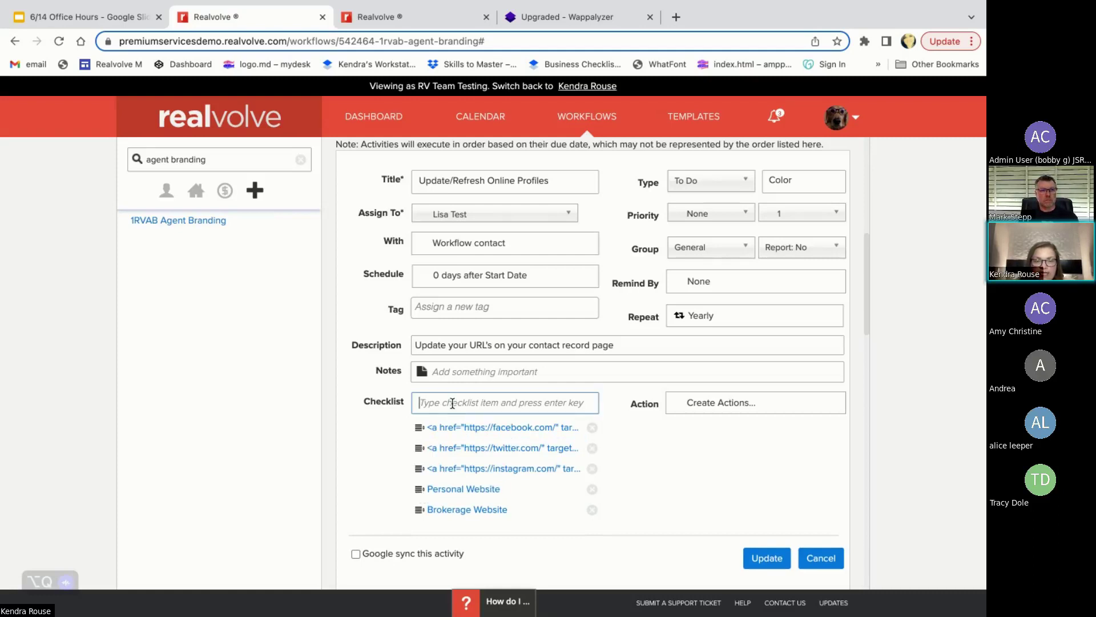
{"action": "type", "text": "Other Website"}
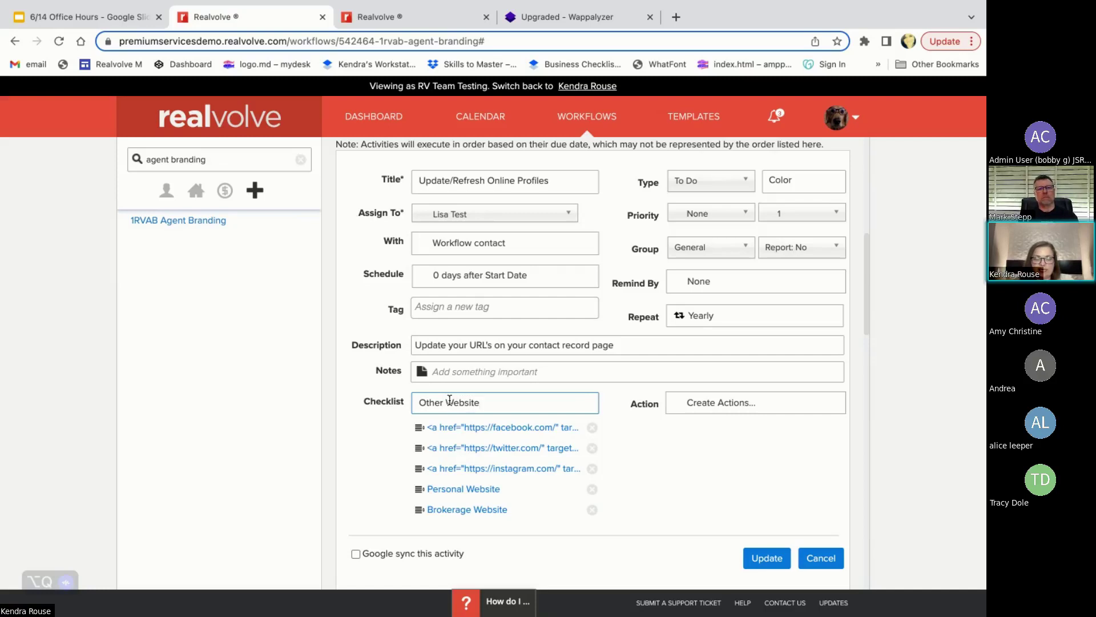
{"action": "key", "text": "Return"}
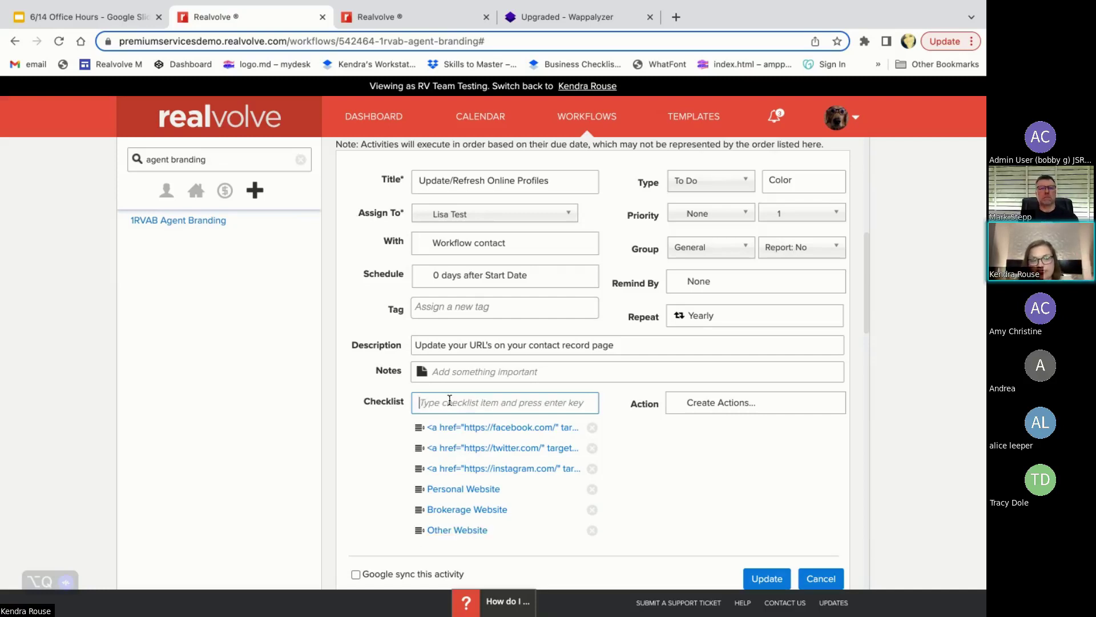
{"action": "left_click", "coordinate": [452, 418]}
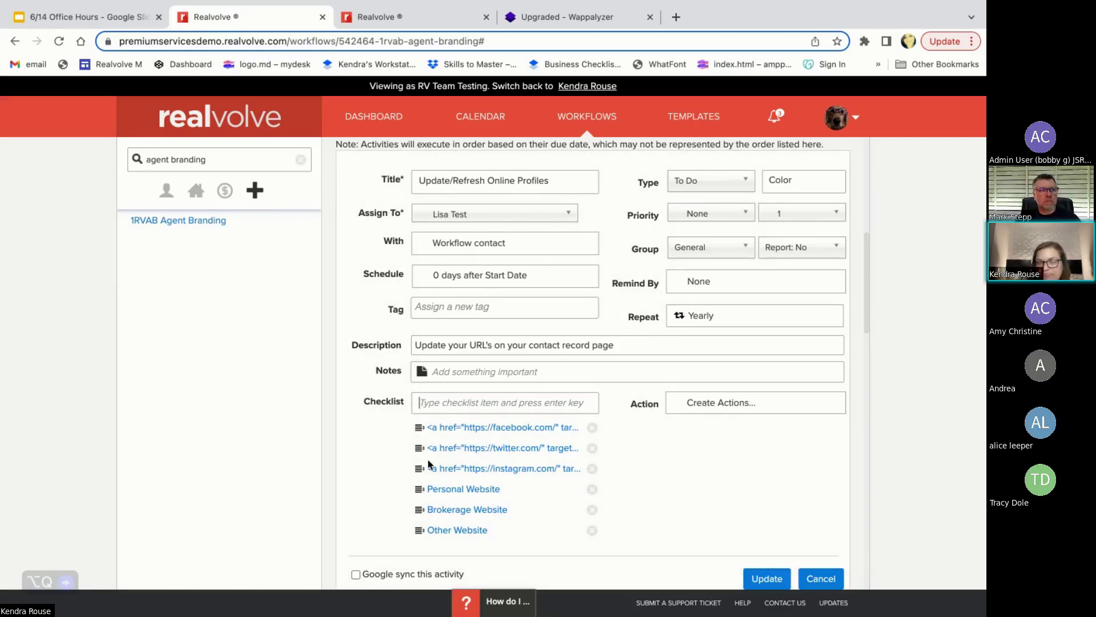
- Reset repeat to None, then choose Yearly every 2 years, ending after 20 occurrences
{"action": "left_click", "coordinate": [712, 321]}
{"action": "left_click", "coordinate": [702, 369]}
{"action": "left_click", "coordinate": [703, 381]}
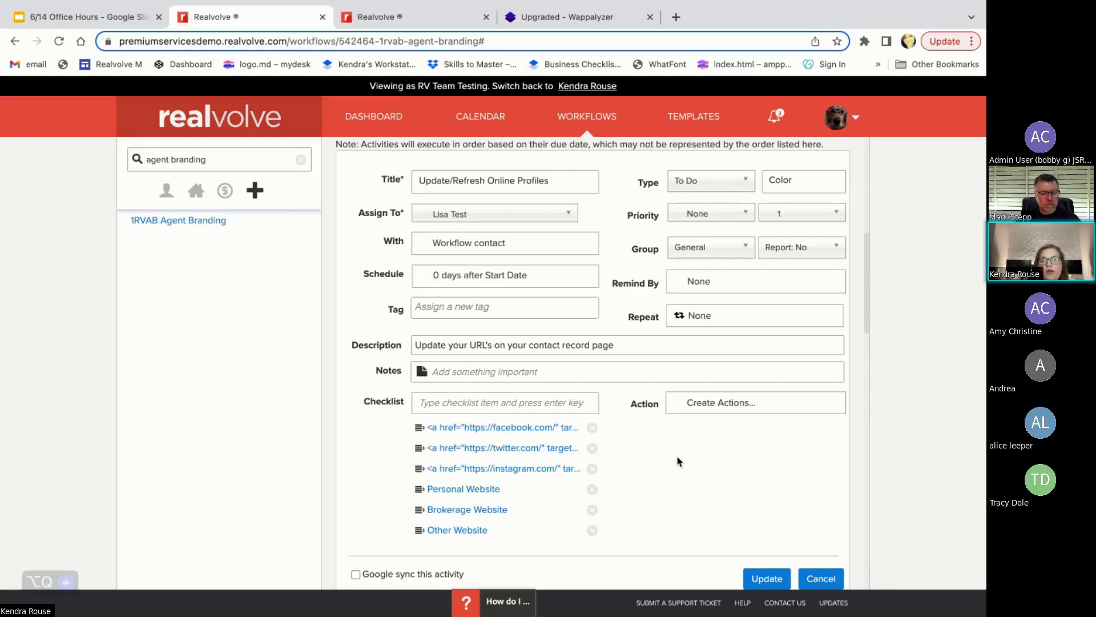
{"action": "left_click", "coordinate": [714, 319]}
{"action": "left_click", "coordinate": [721, 374]}
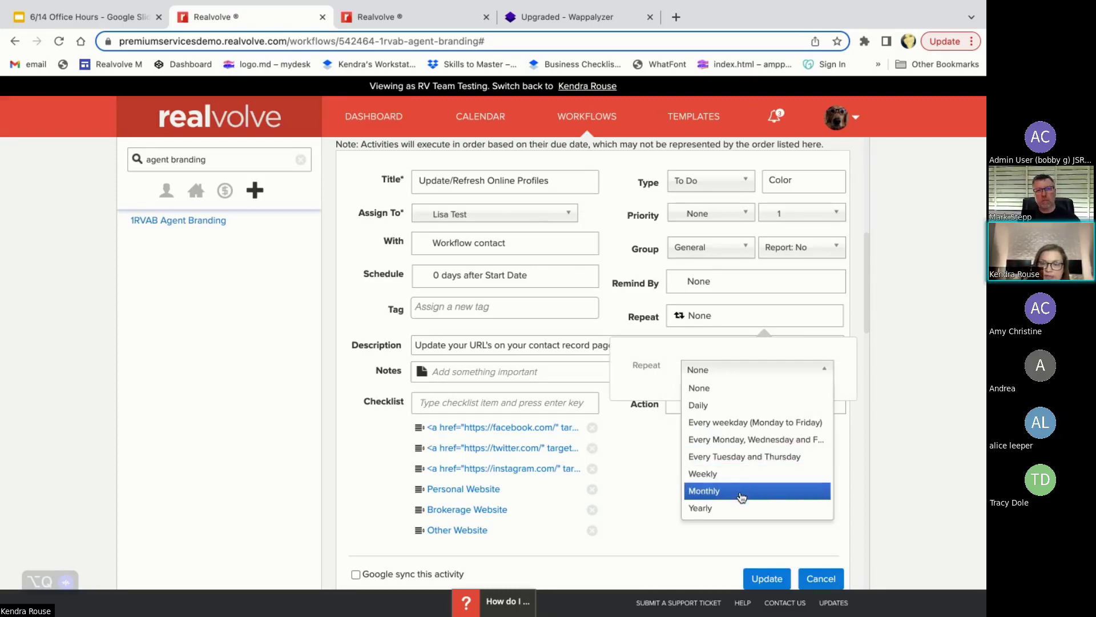
{"action": "left_click", "coordinate": [726, 510]}
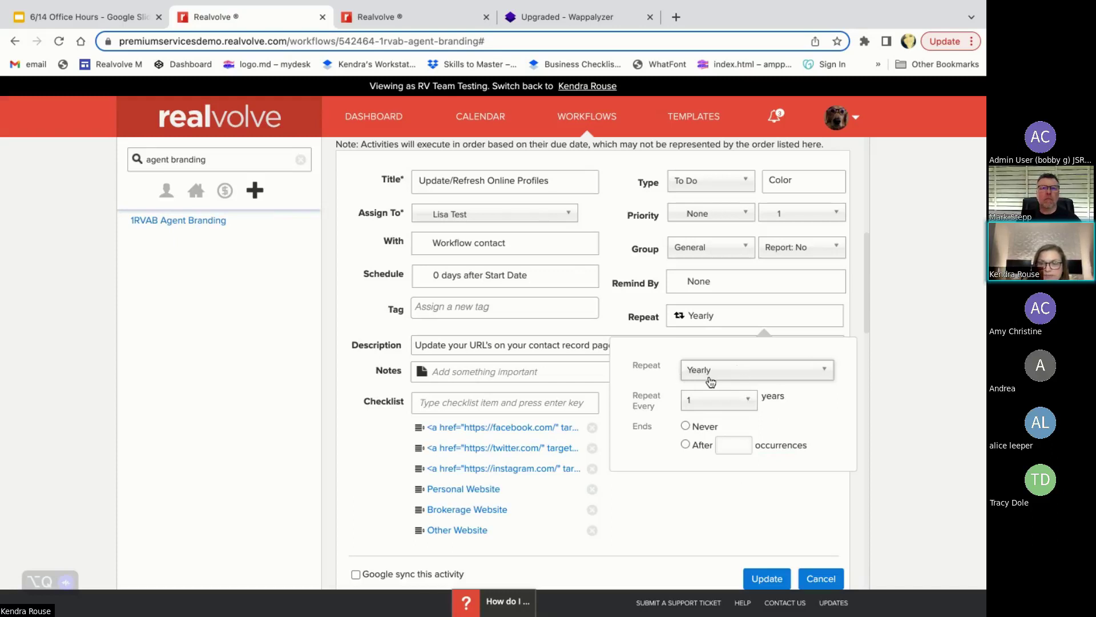
{"action": "left_click", "coordinate": [725, 404]}
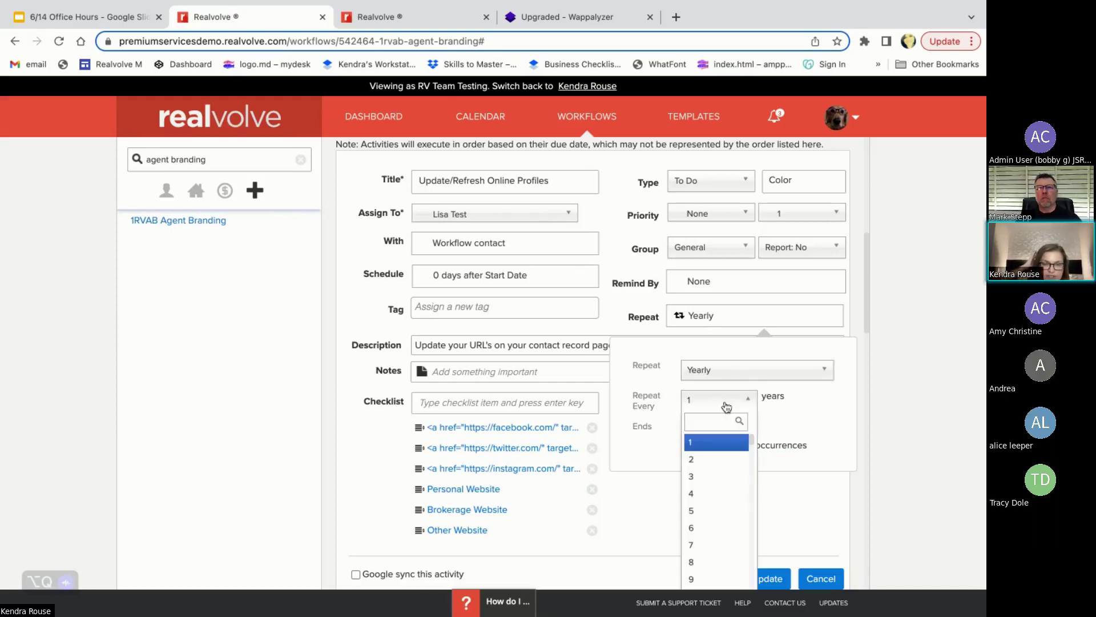
{"action": "left_click", "coordinate": [721, 459]}
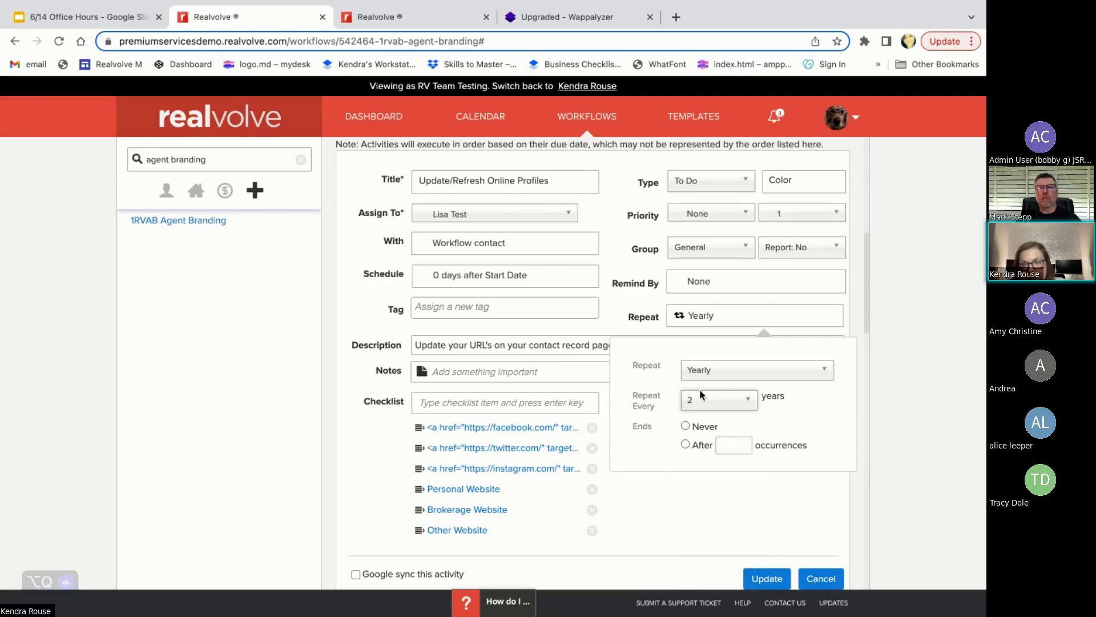
{"action": "left_click", "coordinate": [702, 428]}
{"action": "left_click", "coordinate": [685, 444]}
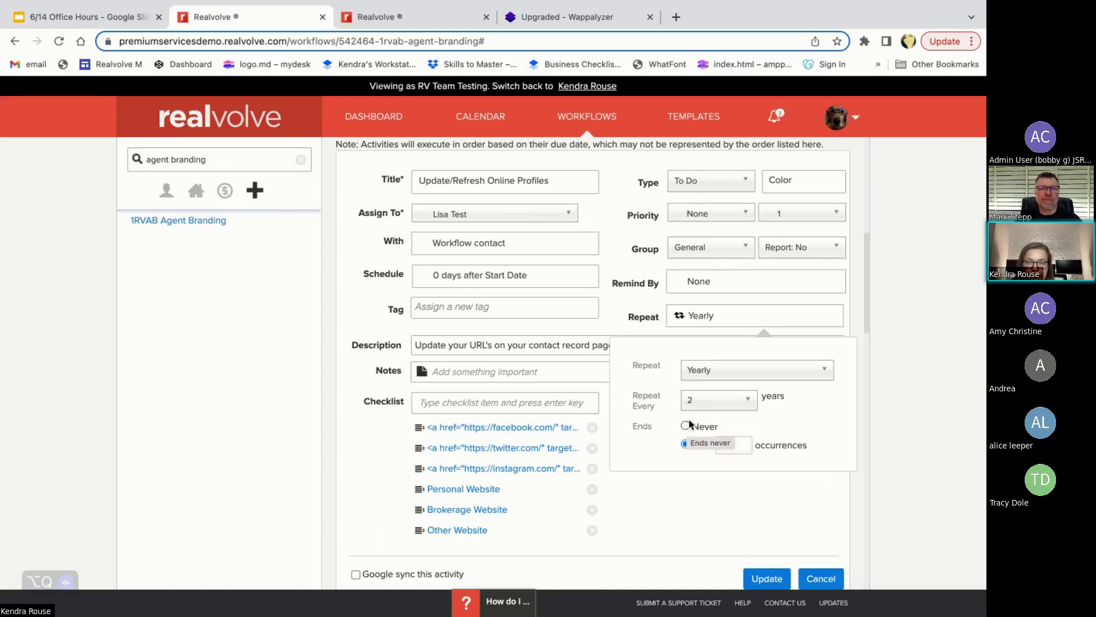
- Switch the repeat to Weekly with no weekdays ticked and no end date, then attempt Update
{"action": "left_click", "coordinate": [722, 372]}
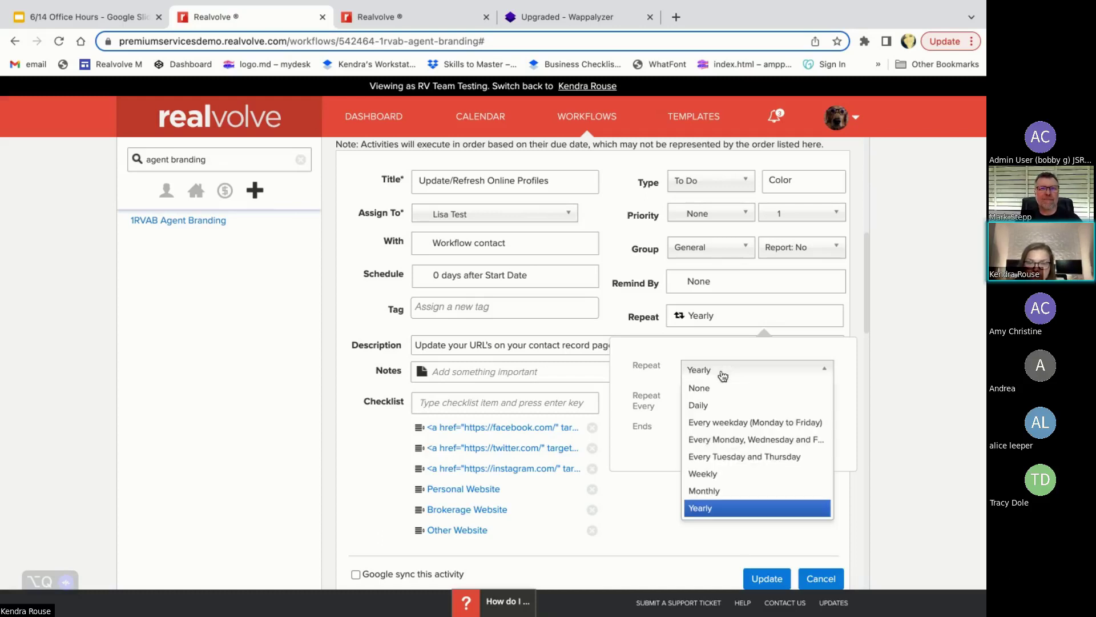
{"action": "left_click", "coordinate": [722, 475]}
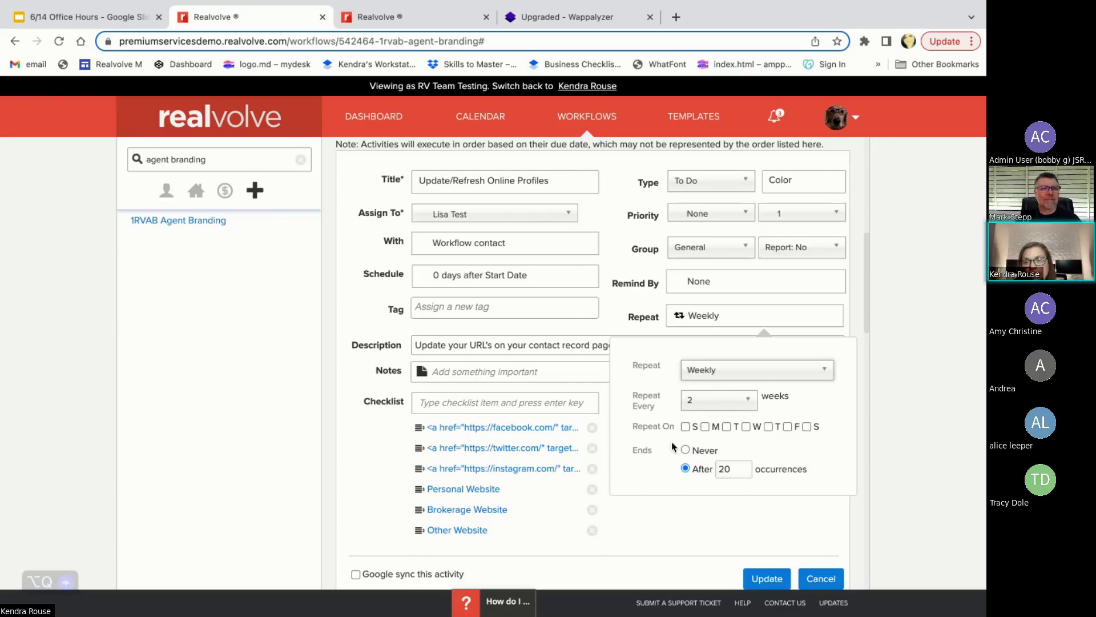
{"action": "left_click", "coordinate": [705, 426]}
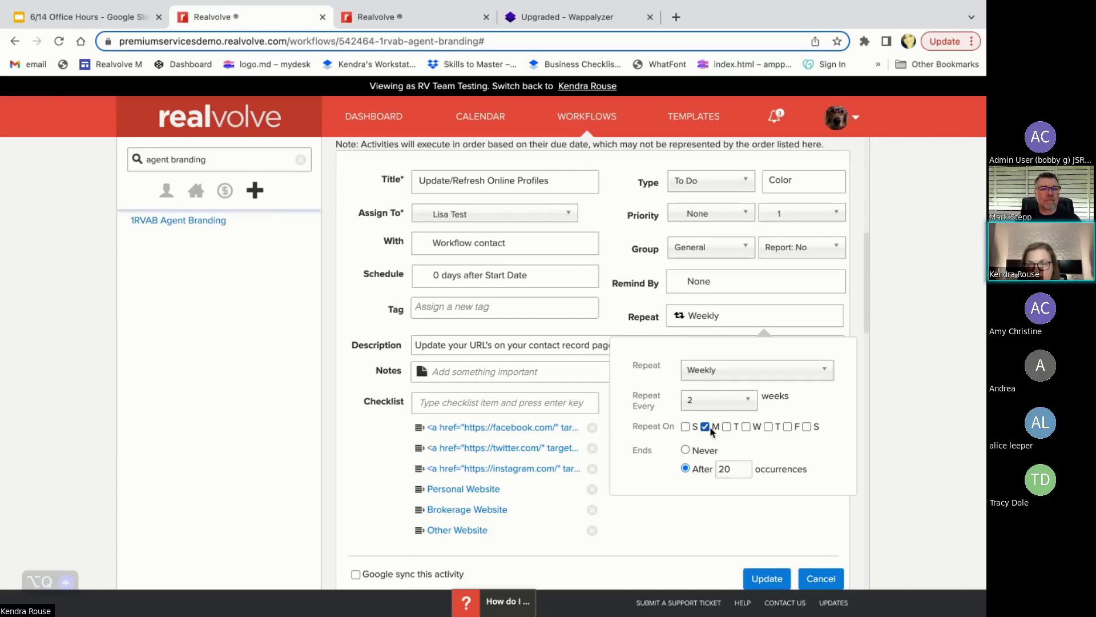
{"action": "left_click", "coordinate": [726, 427]}
{"action": "left_click", "coordinate": [727, 427]}
{"action": "left_click", "coordinate": [705, 426]}
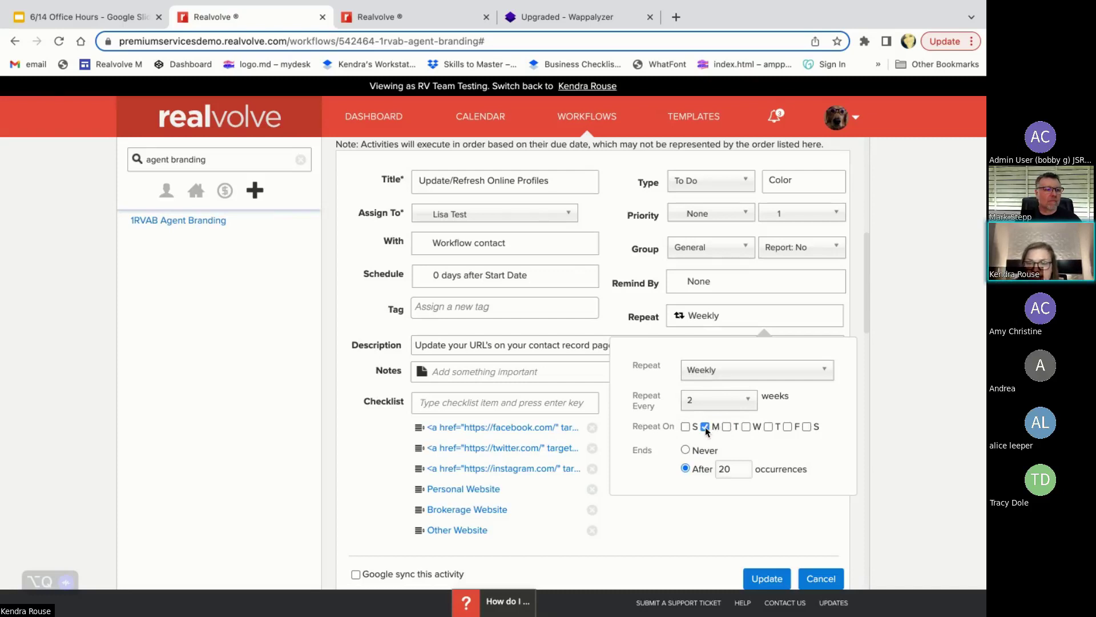
{"action": "left_click", "coordinate": [685, 450]}
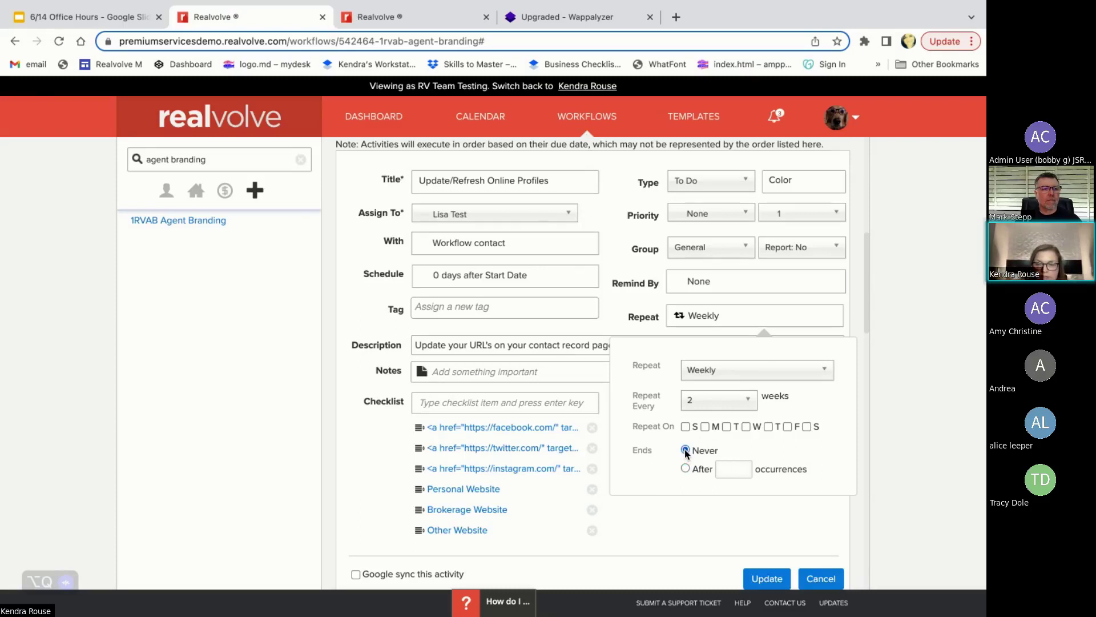
{"action": "left_click", "coordinate": [731, 286]}
{"action": "scroll", "coordinate": [731, 354], "scroll_direction": "down", "scroll_amount": 3}
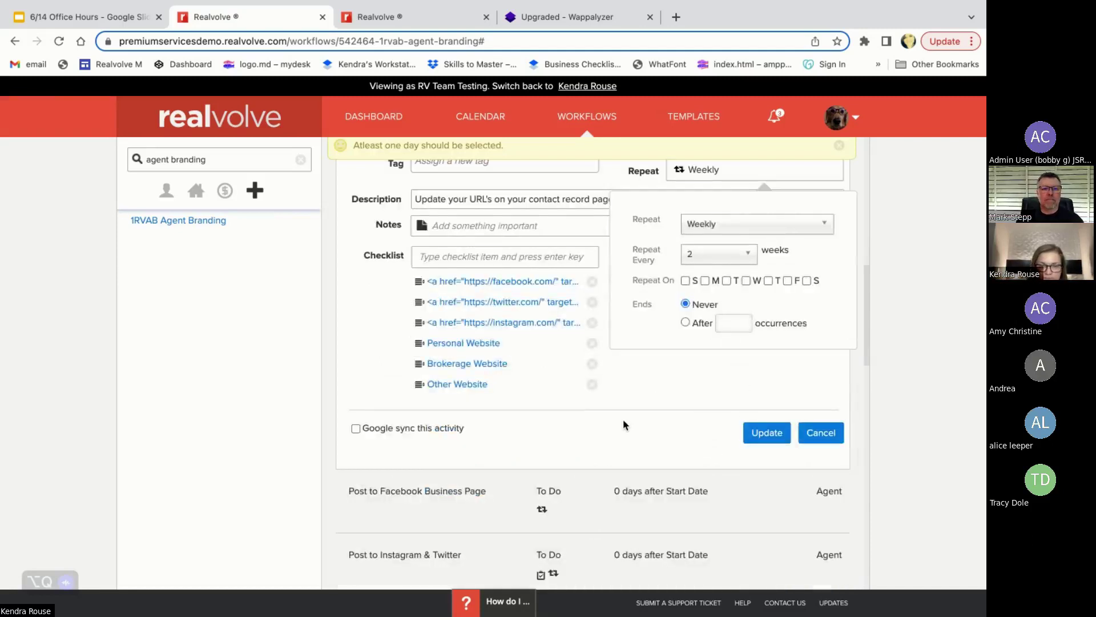
- Cancel the activity form and scroll the Agent Branding activities down to Update Holiday Templates
{"action": "left_click", "coordinate": [820, 433]}
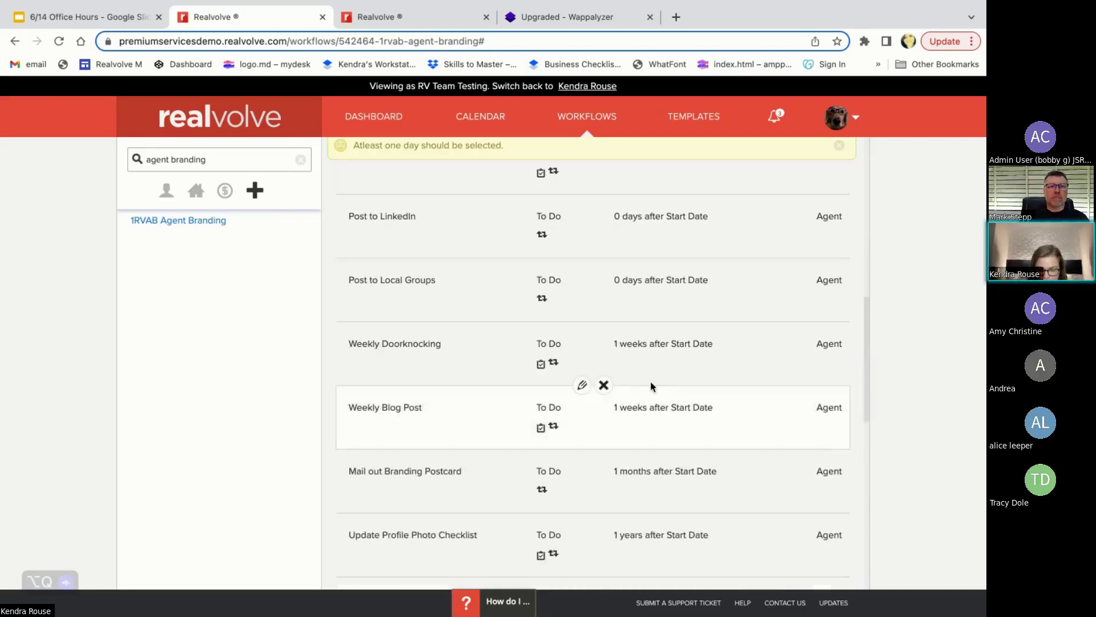
{"action": "scroll", "coordinate": [622, 348], "scroll_direction": "up", "scroll_amount": 4}
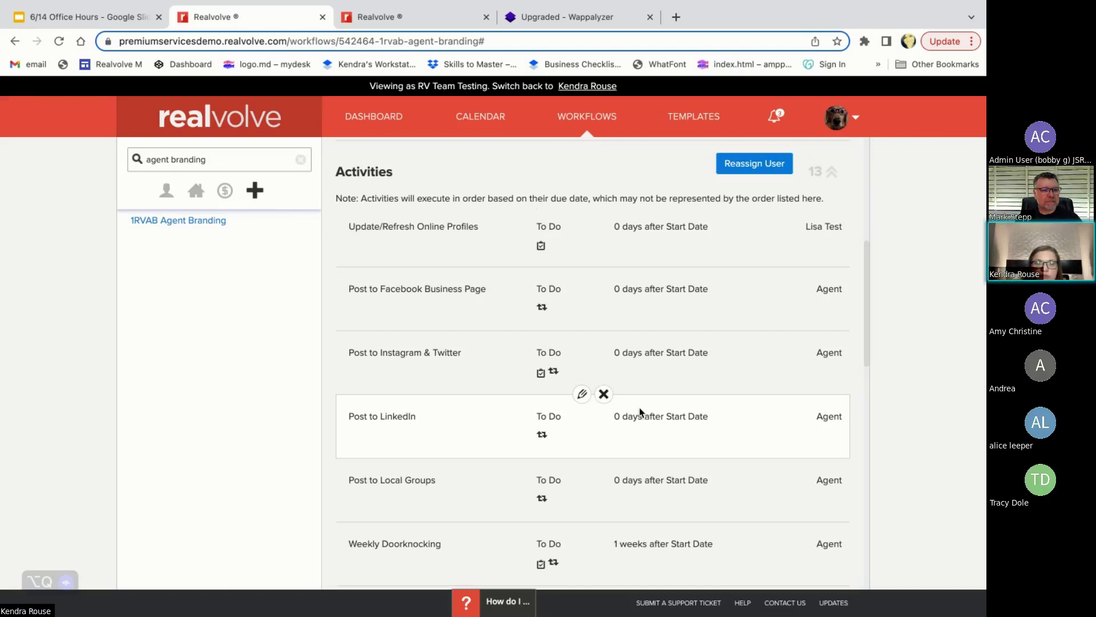
{"action": "scroll", "coordinate": [640, 411], "scroll_direction": "down", "scroll_amount": 2}
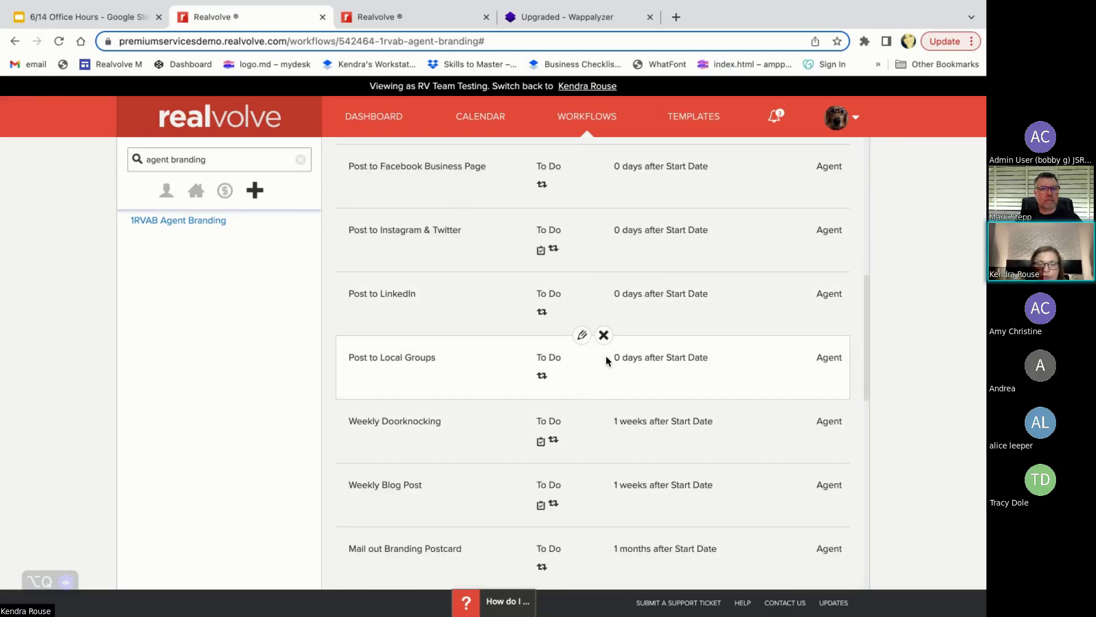
{"action": "scroll", "coordinate": [603, 415], "scroll_direction": "down", "scroll_amount": 1}
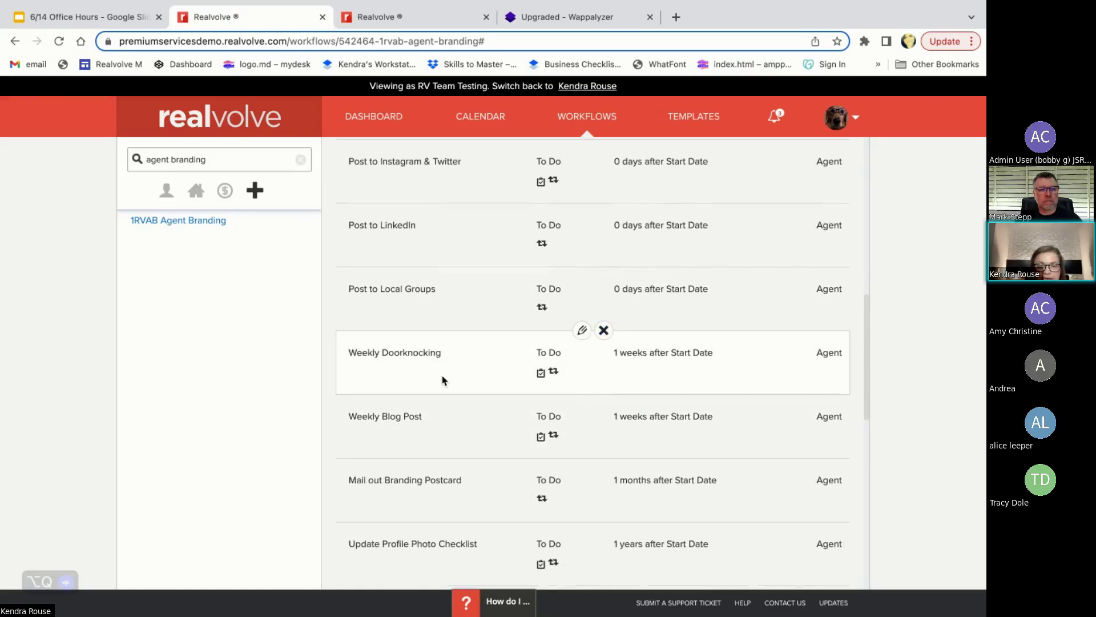
{"action": "scroll", "coordinate": [553, 403], "scroll_direction": "down", "scroll_amount": 2}
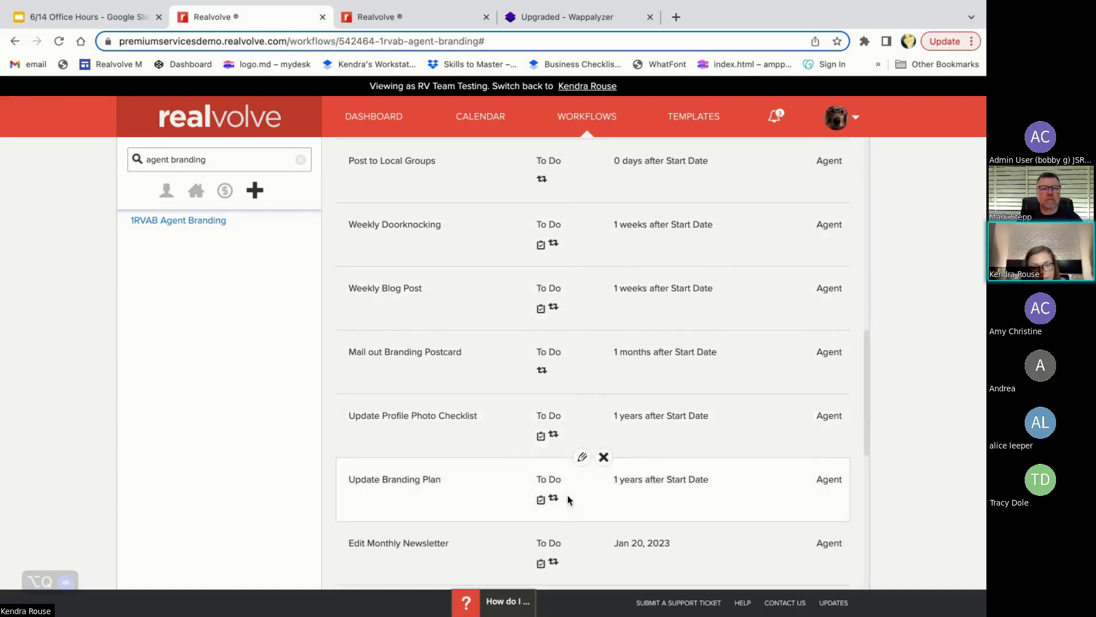
{"action": "scroll", "coordinate": [565, 491], "scroll_direction": "down", "scroll_amount": 2}
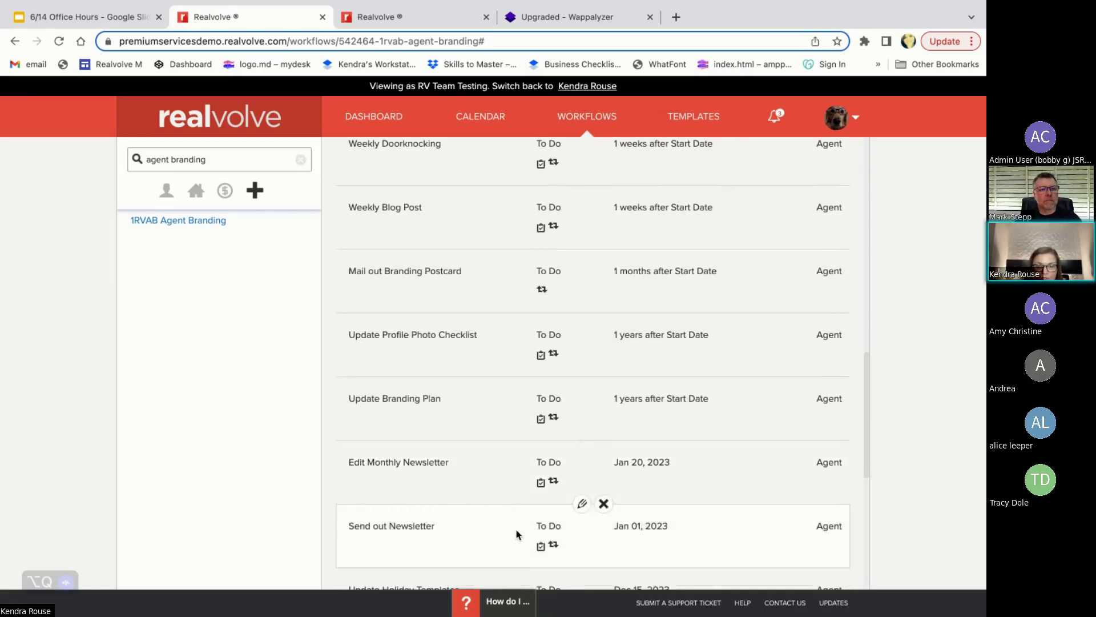
{"action": "scroll", "coordinate": [480, 516], "scroll_direction": "down", "scroll_amount": 1}
{"action": "scroll", "coordinate": [485, 514], "scroll_direction": "down", "scroll_amount": 3}
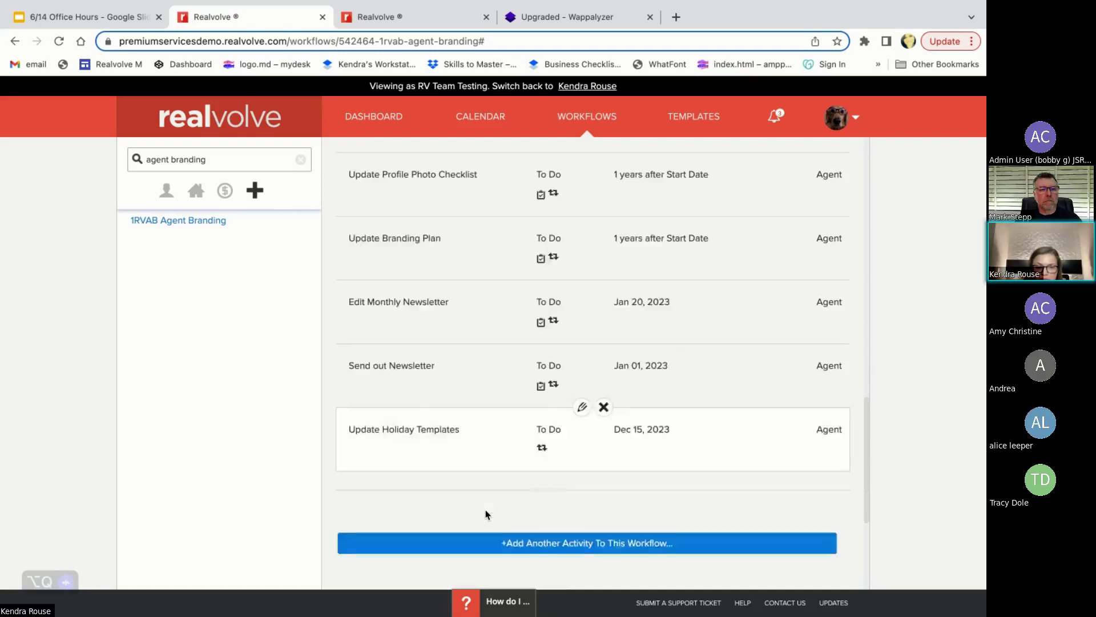
{"action": "scroll", "coordinate": [586, 426], "scroll_direction": "up", "scroll_amount": 3}
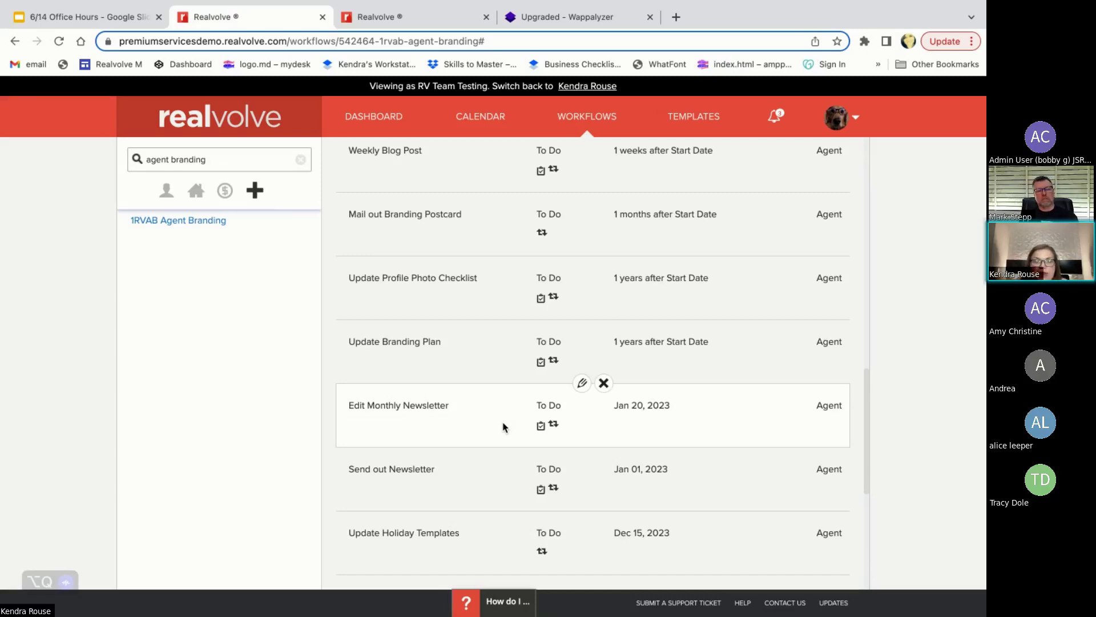
- Open Edit Monthly Newsletter and select 'Just Sold/Just Listed' in its Update checklist item
{"action": "left_click", "coordinate": [580, 386]}
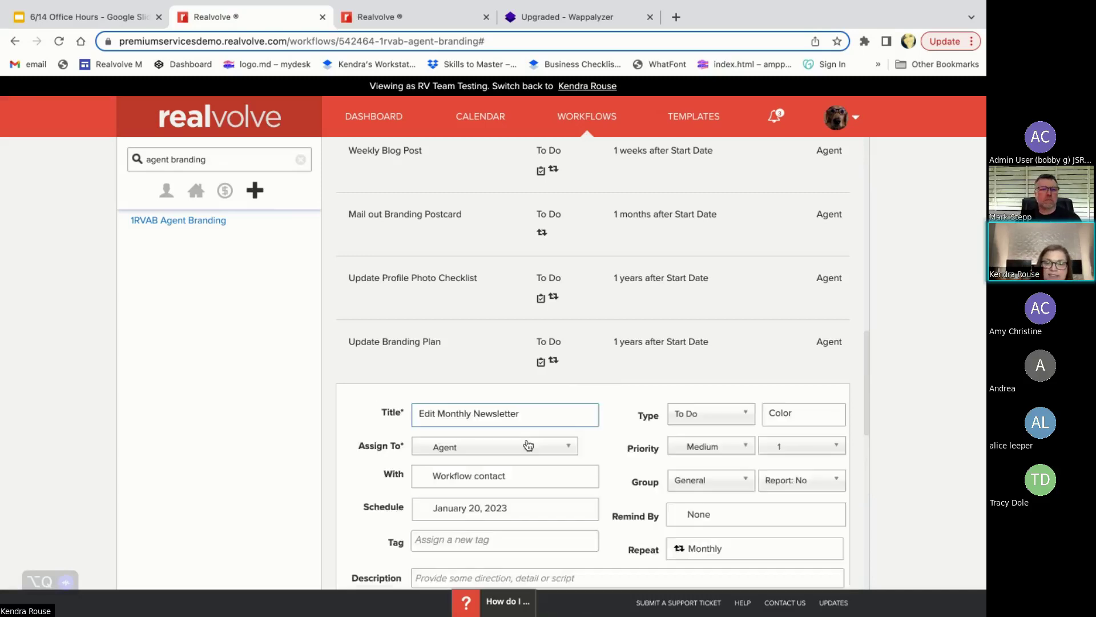
{"action": "scroll", "coordinate": [566, 491], "scroll_direction": "down", "scroll_amount": 3}
{"action": "scroll", "coordinate": [571, 503], "scroll_direction": "down", "scroll_amount": 1}
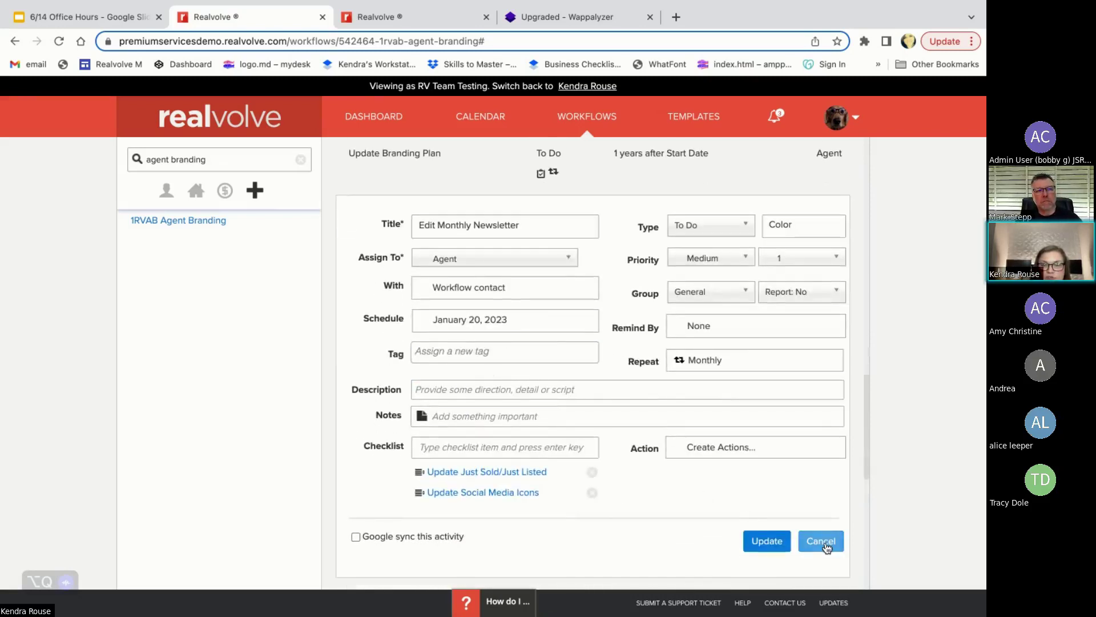
{"action": "left_click", "coordinate": [485, 471]}
{"action": "left_click_drag", "start_coordinate": [450, 474], "coordinate": [555, 475]}
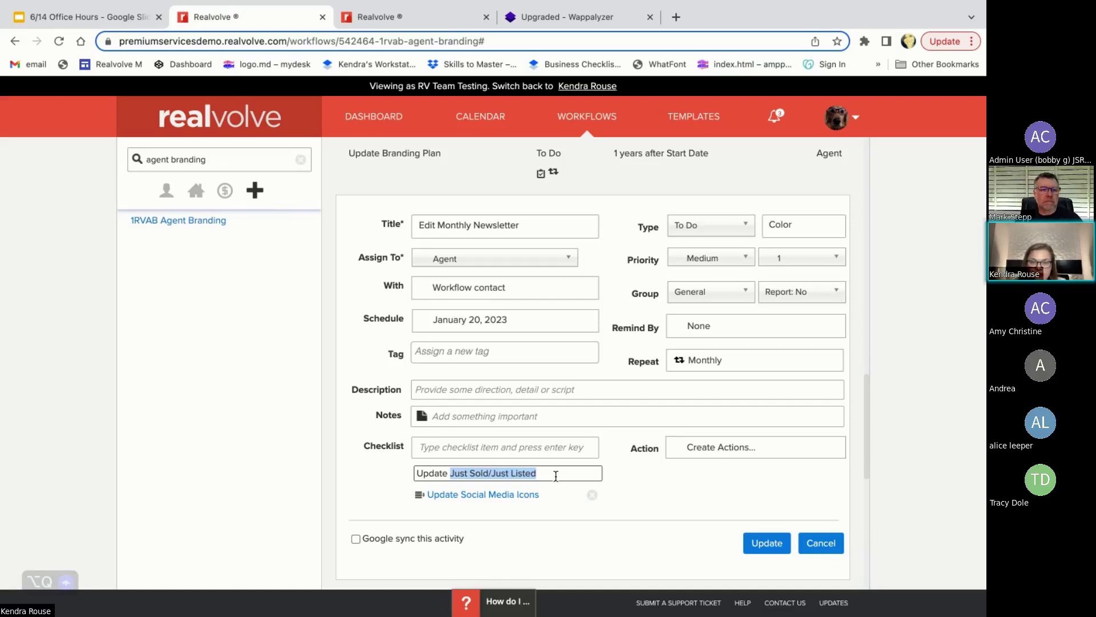
- Close the Update Just Sold/Just Listed item's edit box with its text unchanged
{"action": "left_click", "coordinate": [561, 512]}
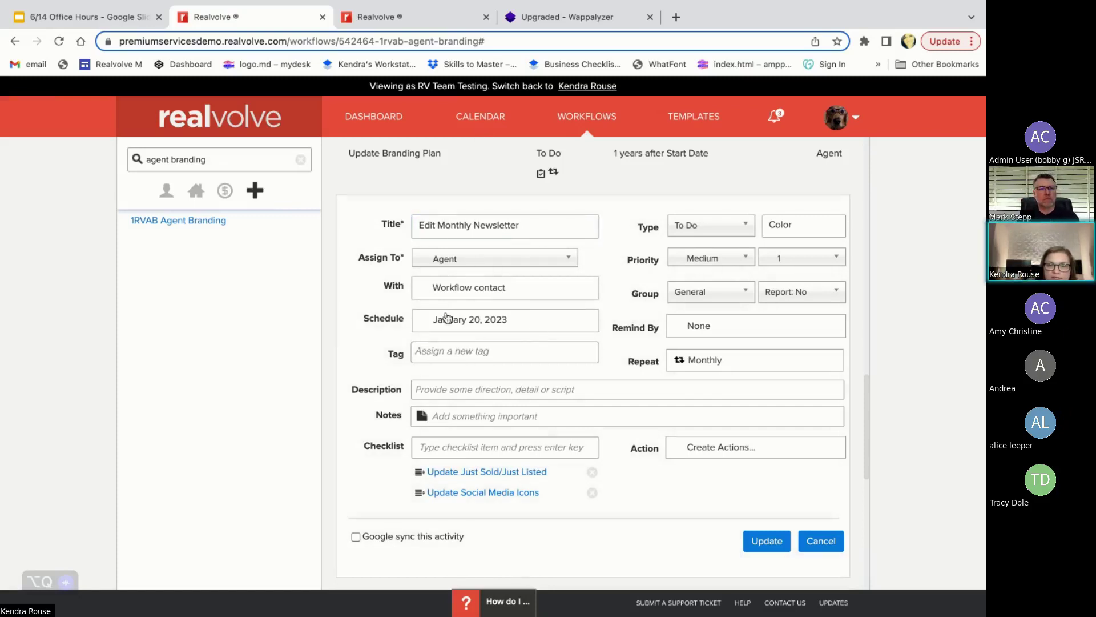
{"action": "scroll", "coordinate": [517, 330], "scroll_direction": "up", "scroll_amount": 1}
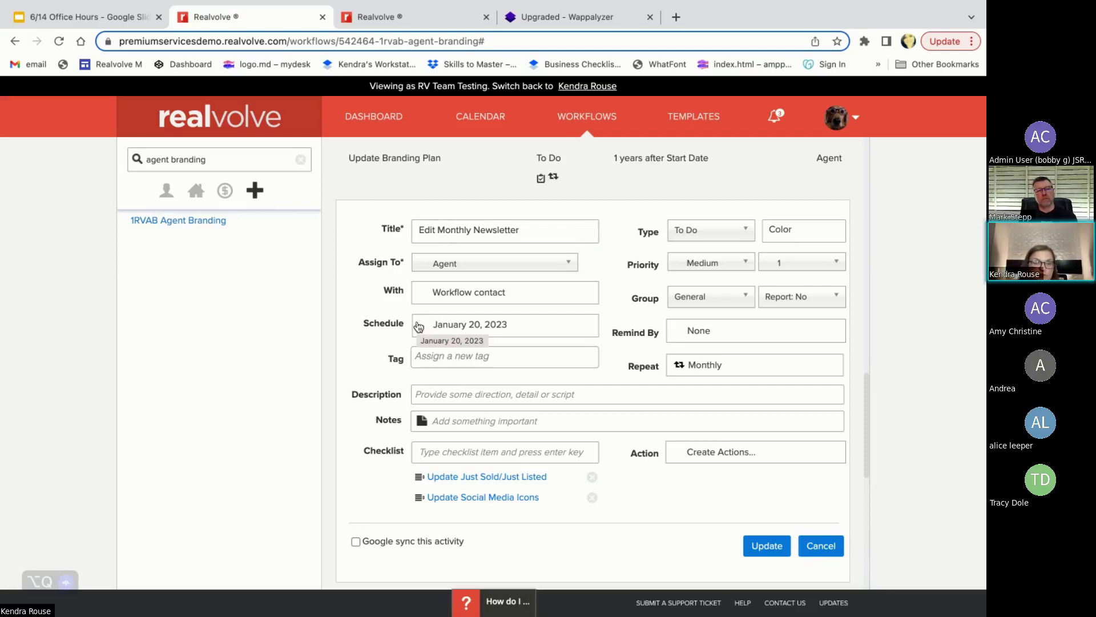
{"action": "scroll", "coordinate": [607, 521], "scroll_direction": "down", "scroll_amount": 3}
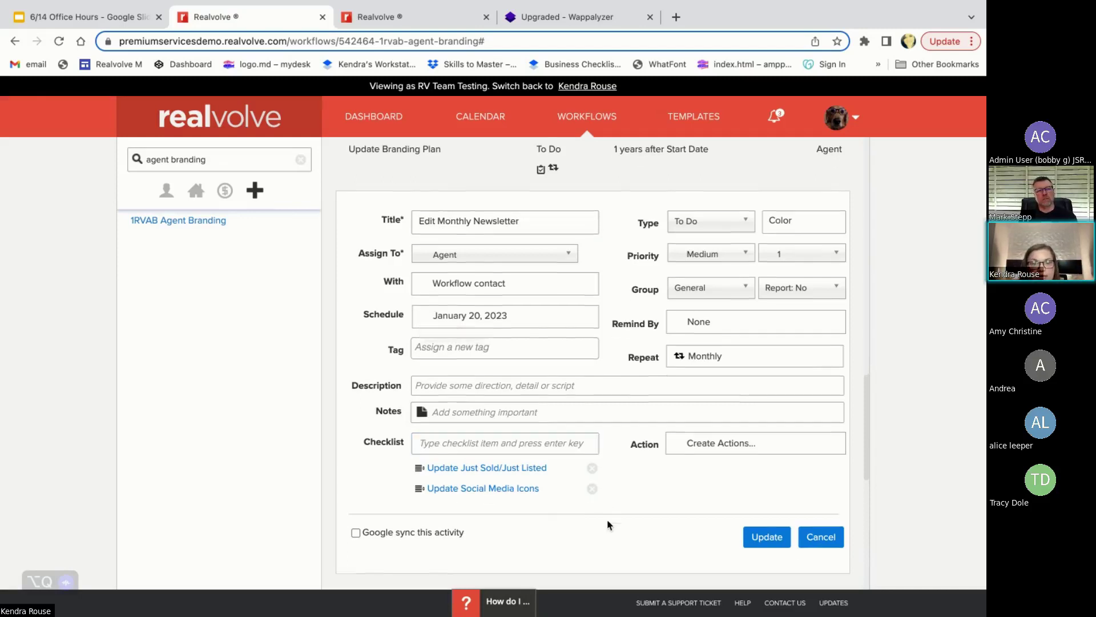
{"action": "scroll", "coordinate": [607, 523], "scroll_direction": "down", "scroll_amount": 4}
{"action": "mouse_move", "coordinate": [607, 524]}
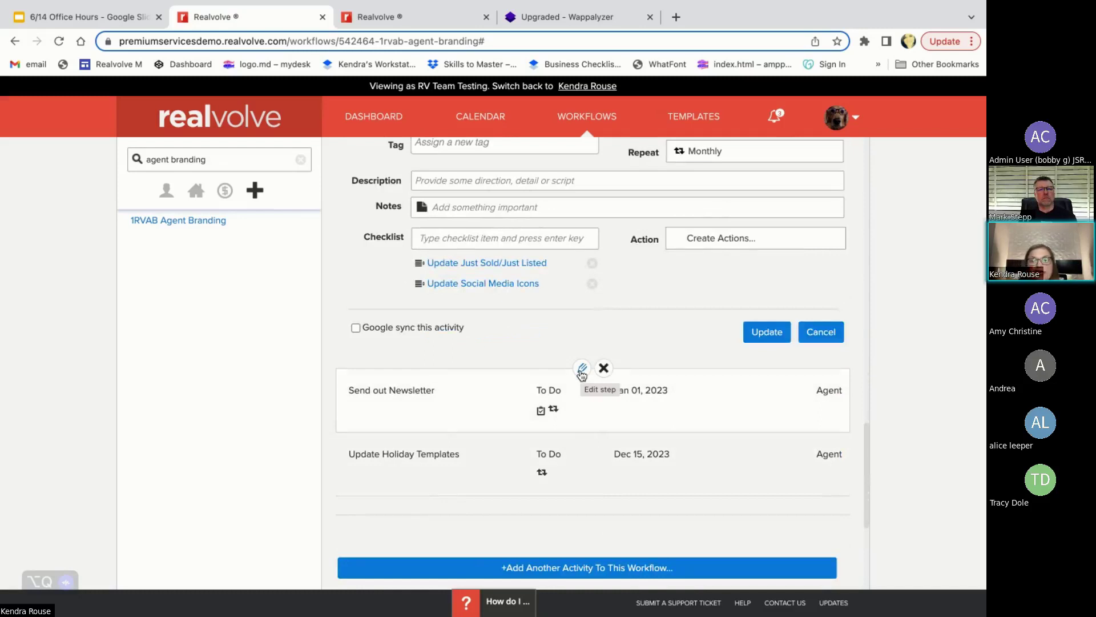
- Scroll up the Agent Branding activity list to bring Send out Newsletter into view
{"action": "scroll", "coordinate": [582, 374], "scroll_direction": "up", "scroll_amount": 1}
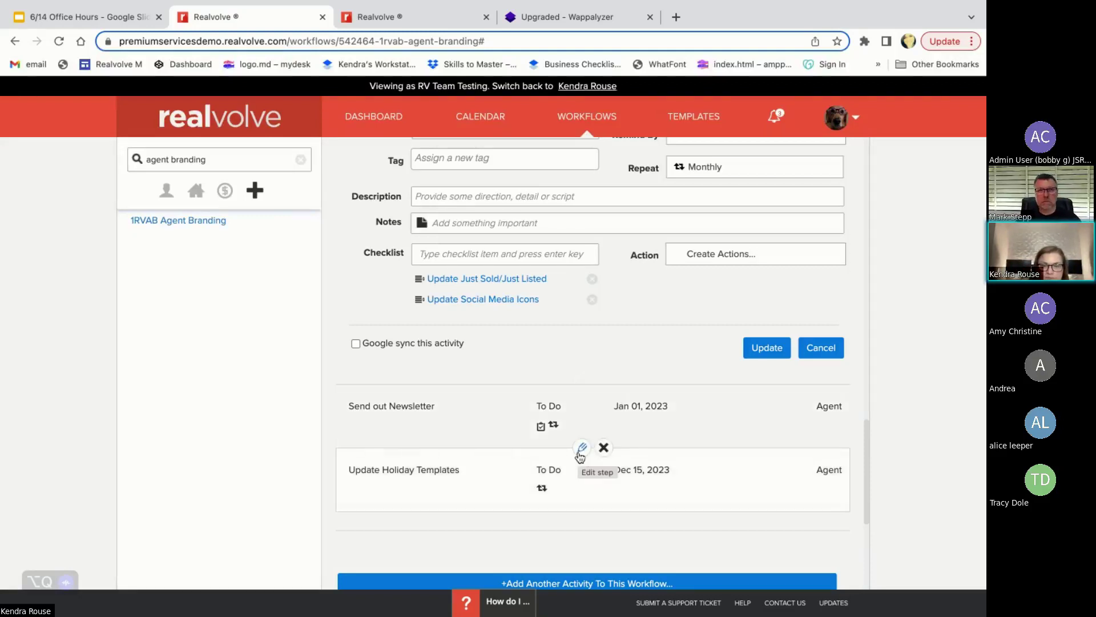
- Open the Send out Newsletter activity and its Monthly repeat settings
{"action": "left_click", "coordinate": [582, 384]}
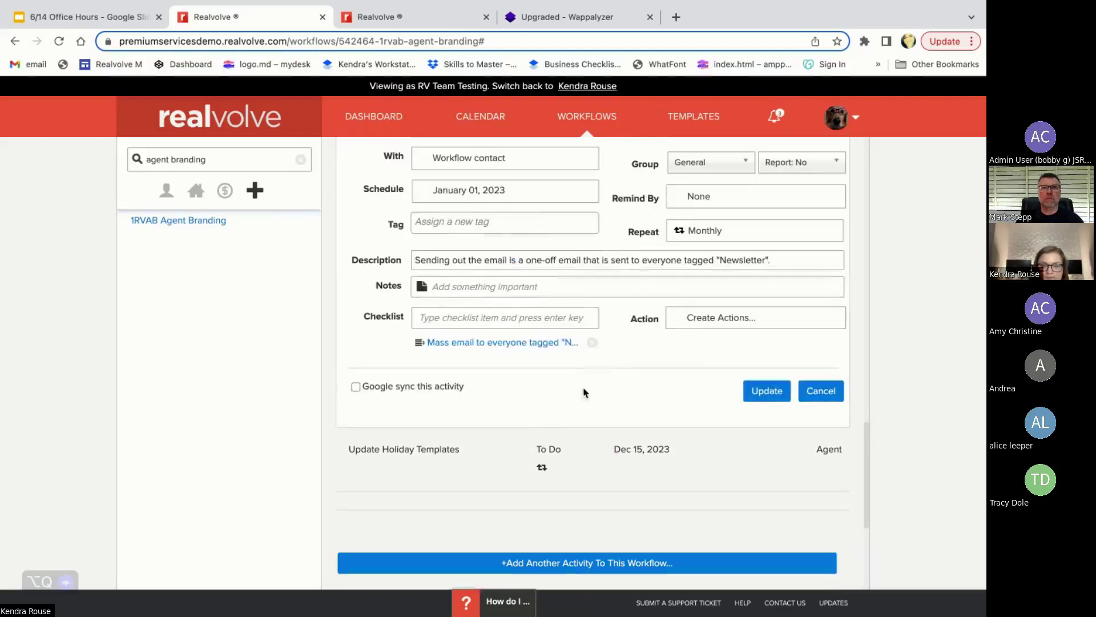
{"action": "scroll", "coordinate": [636, 443], "scroll_direction": "down", "scroll_amount": 3}
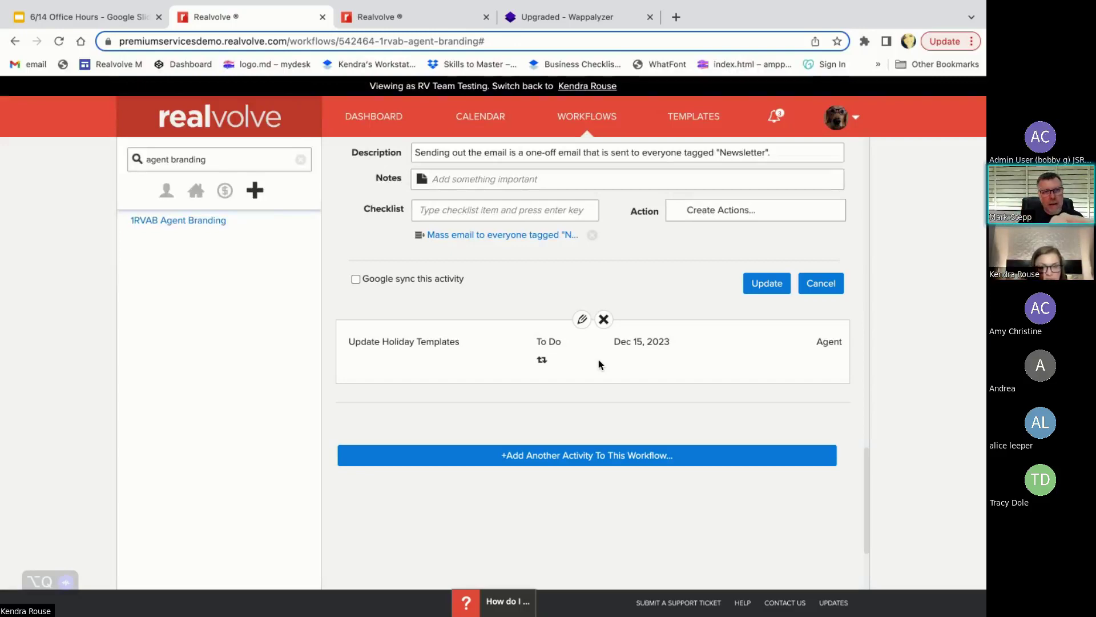
{"action": "scroll", "coordinate": [598, 358], "scroll_direction": "up", "scroll_amount": 4}
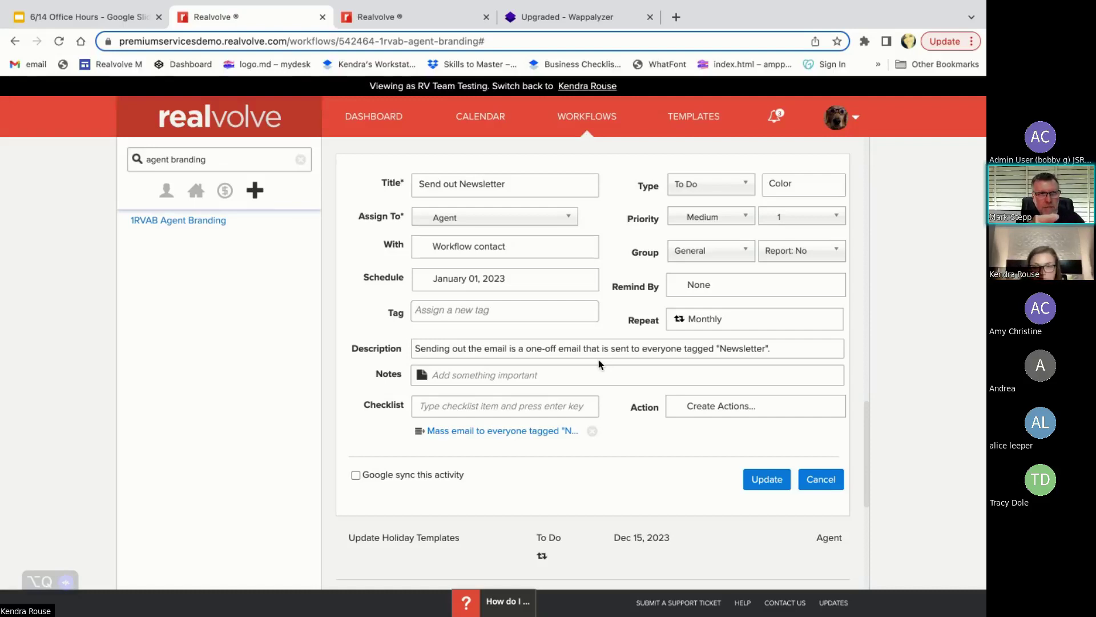
{"action": "left_click", "coordinate": [725, 315]}
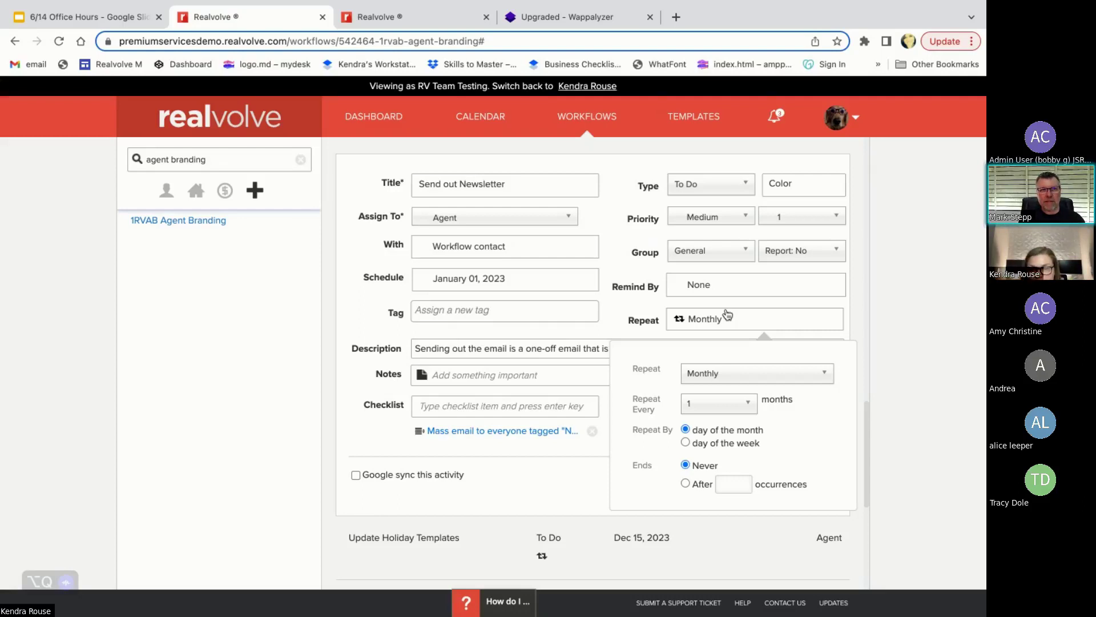
- Try Weekly, then restore Monthly repeat every 1 month by day of the month
{"action": "left_click", "coordinate": [720, 326]}
{"action": "left_click", "coordinate": [721, 326]}
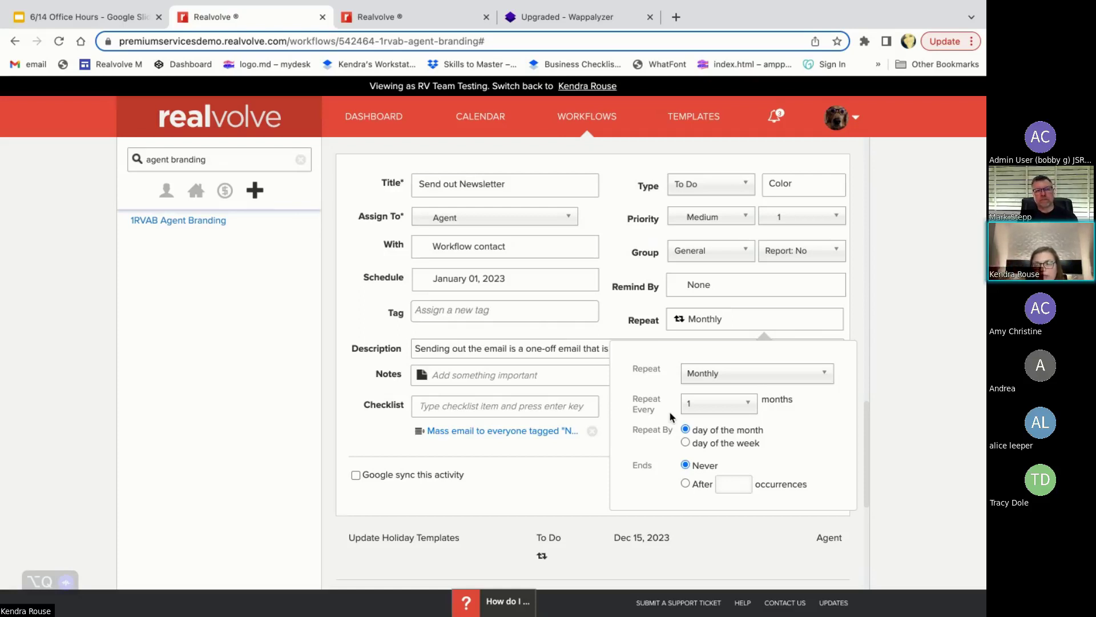
{"action": "left_click", "coordinate": [731, 376]}
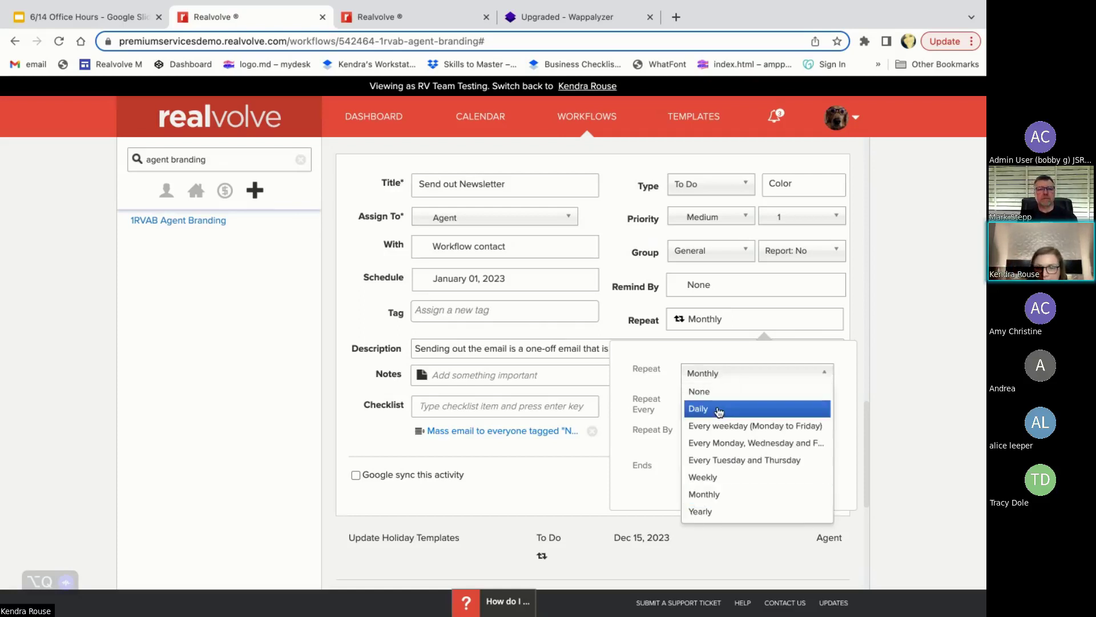
{"action": "left_click", "coordinate": [730, 478]}
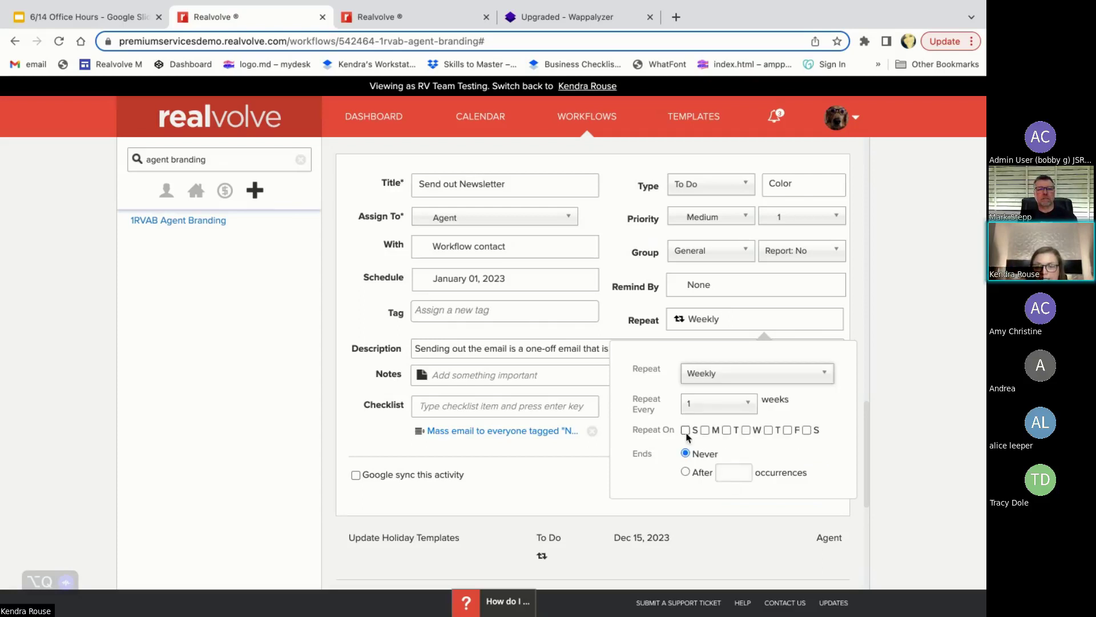
{"action": "left_click", "coordinate": [694, 378]}
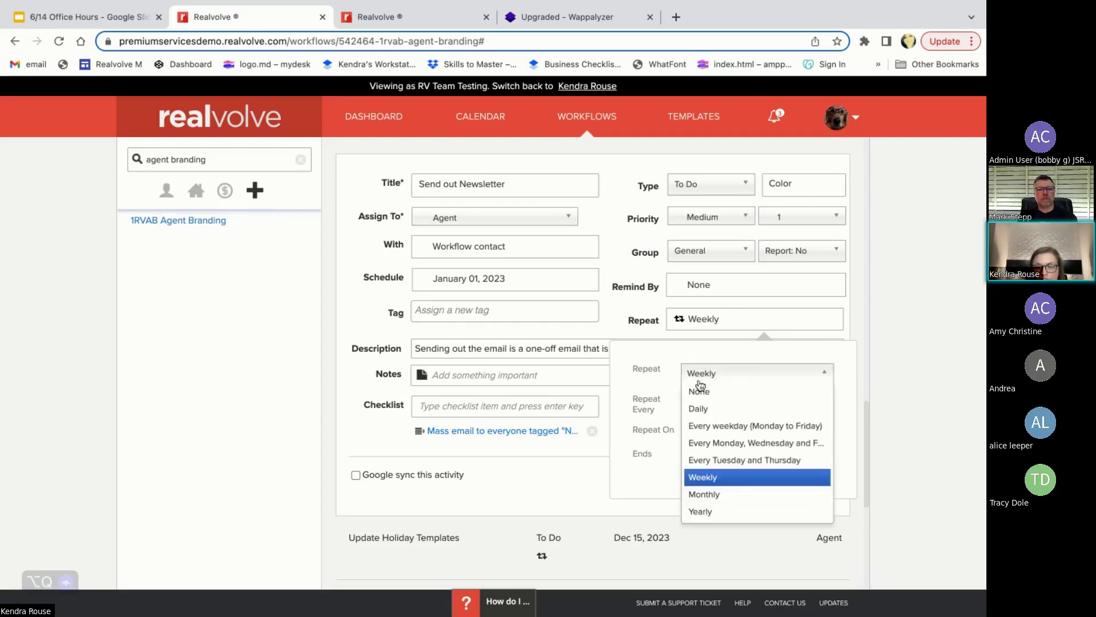
{"action": "left_click", "coordinate": [704, 492]}
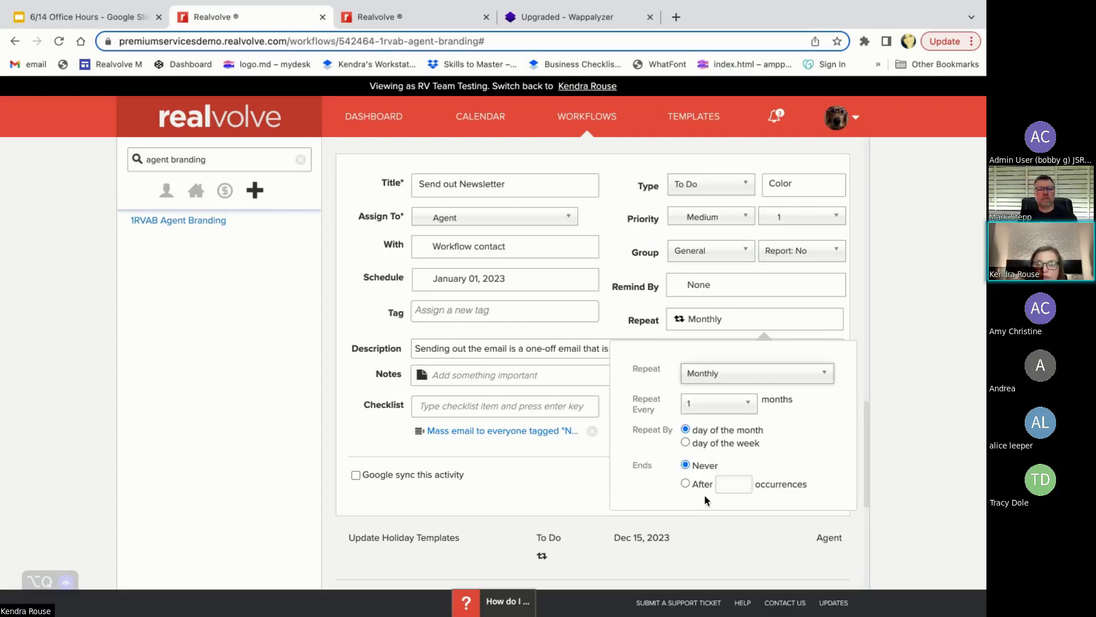
{"action": "left_click", "coordinate": [684, 443]}
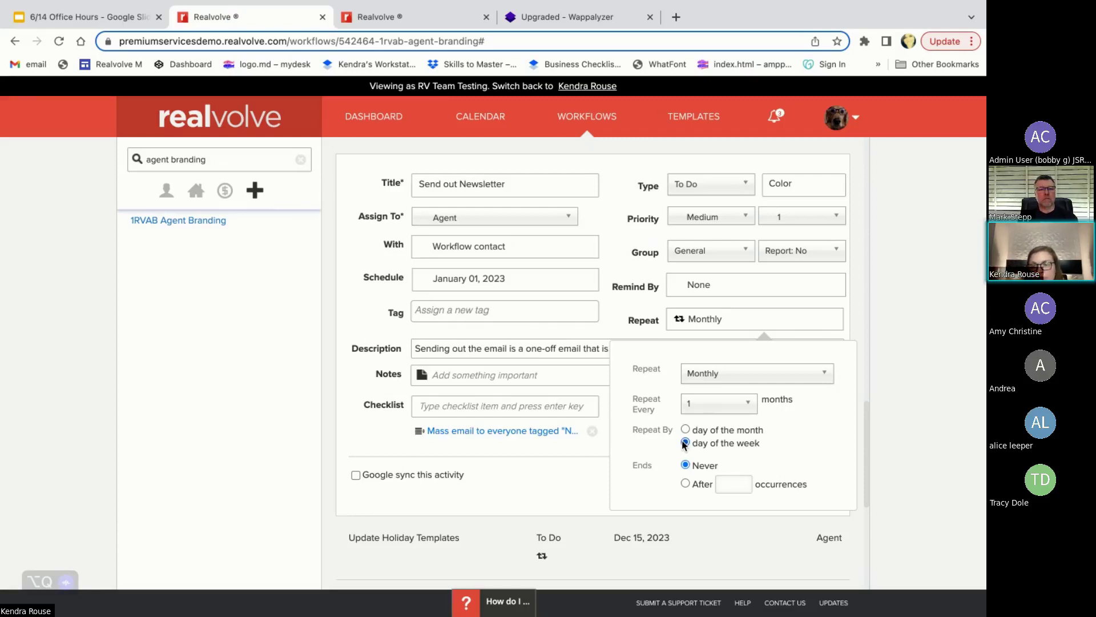
{"action": "left_click", "coordinate": [686, 430]}
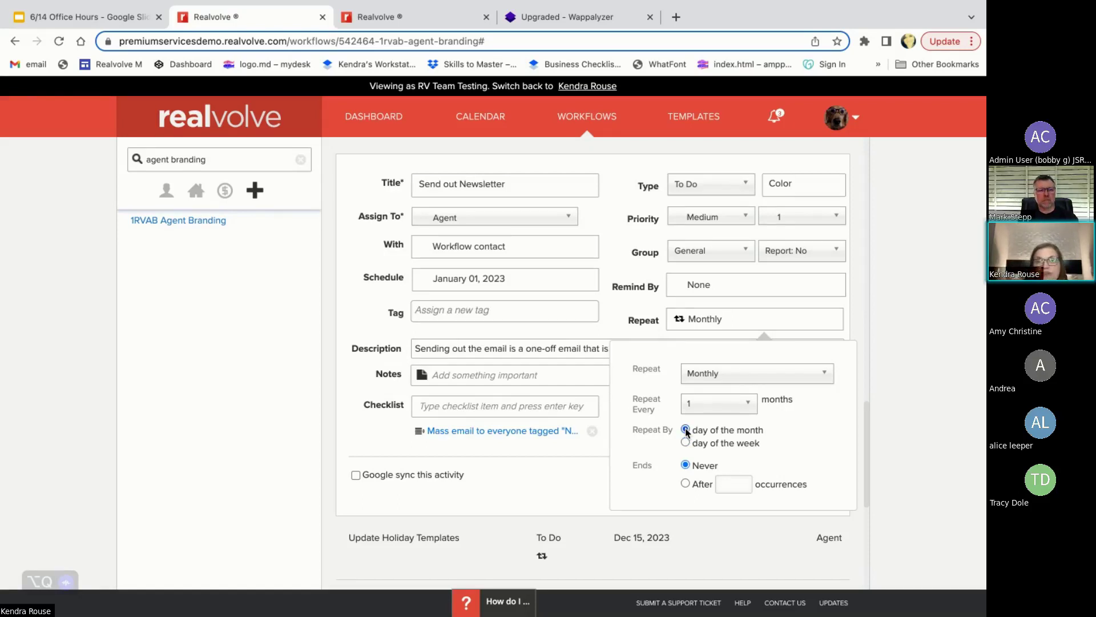
{"action": "left_click", "coordinate": [705, 329]}
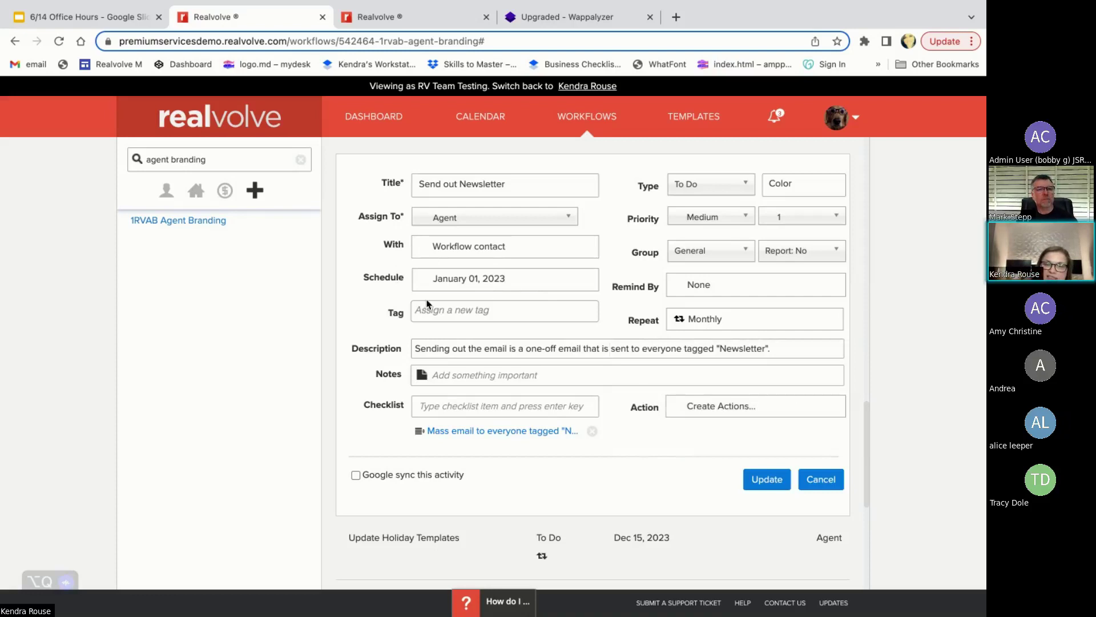
{"action": "scroll", "coordinate": [523, 290], "scroll_direction": "up", "scroll_amount": 1}
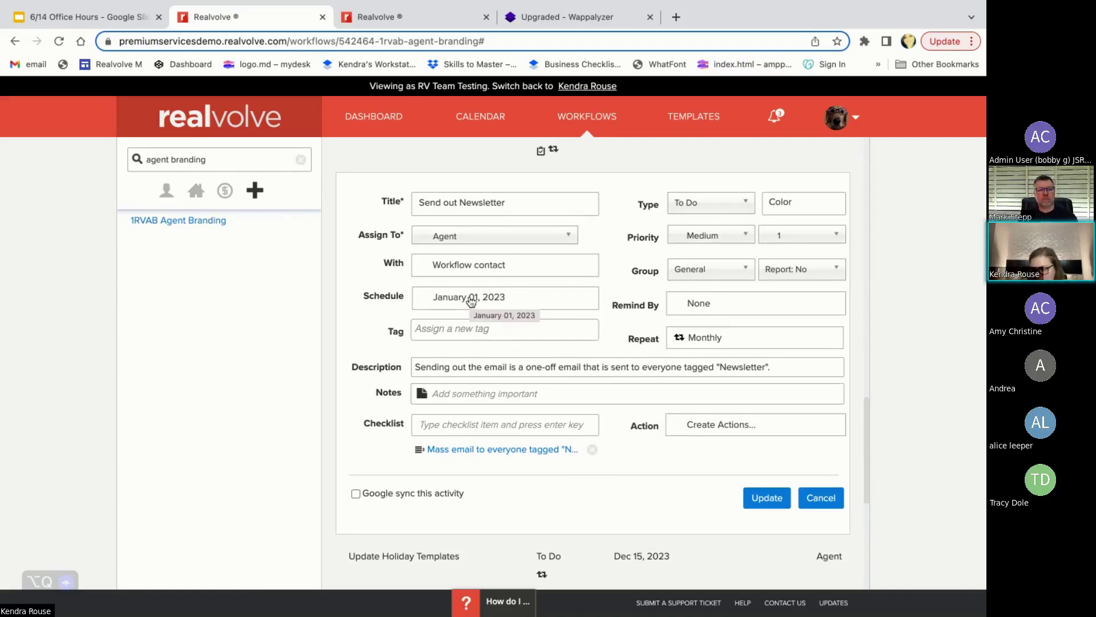
{"action": "left_click", "coordinate": [471, 299]}
{"action": "left_click", "coordinate": [485, 357]}
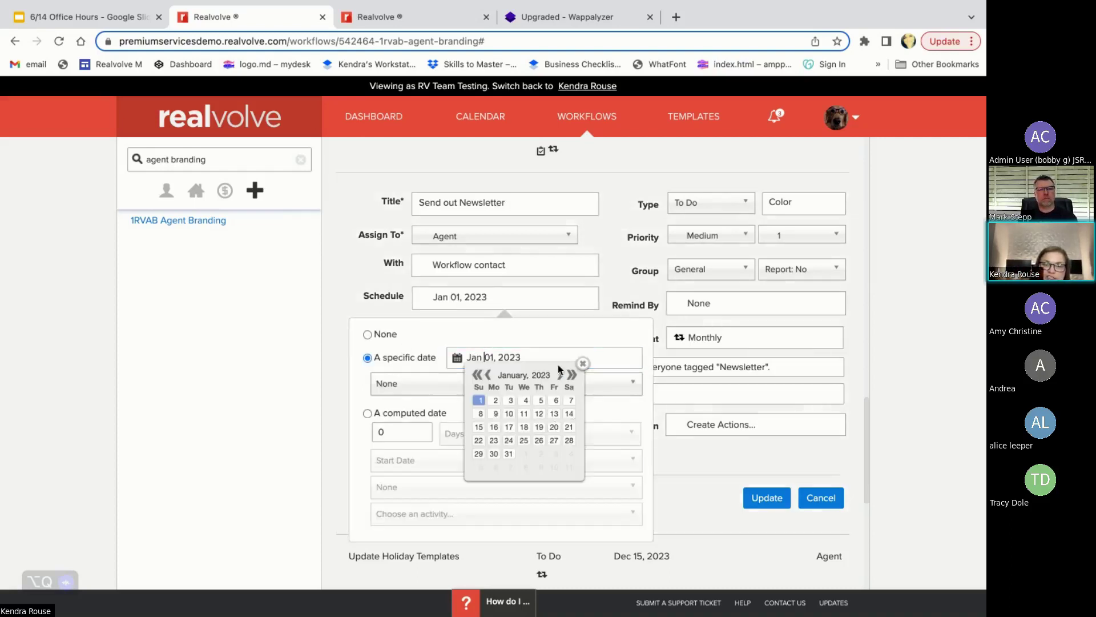
{"action": "left_click", "coordinate": [560, 372]}
{"action": "triple_click", "coordinate": [559, 370]}
{"action": "left_click", "coordinate": [502, 303]}
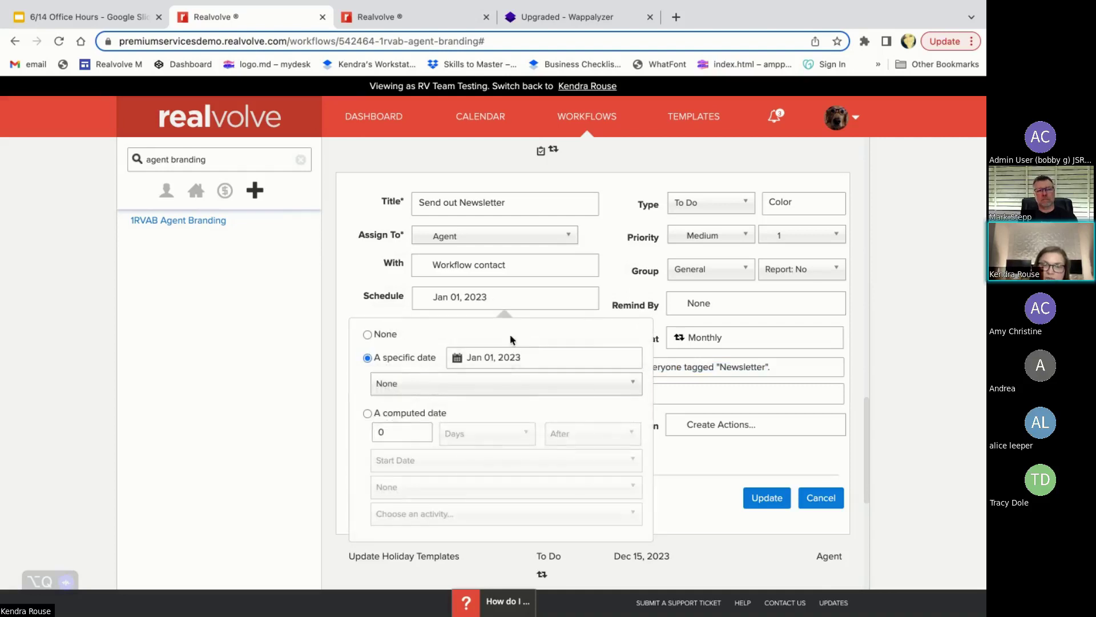
{"action": "left_click", "coordinate": [492, 357]}
{"action": "left_click", "coordinate": [560, 375]}
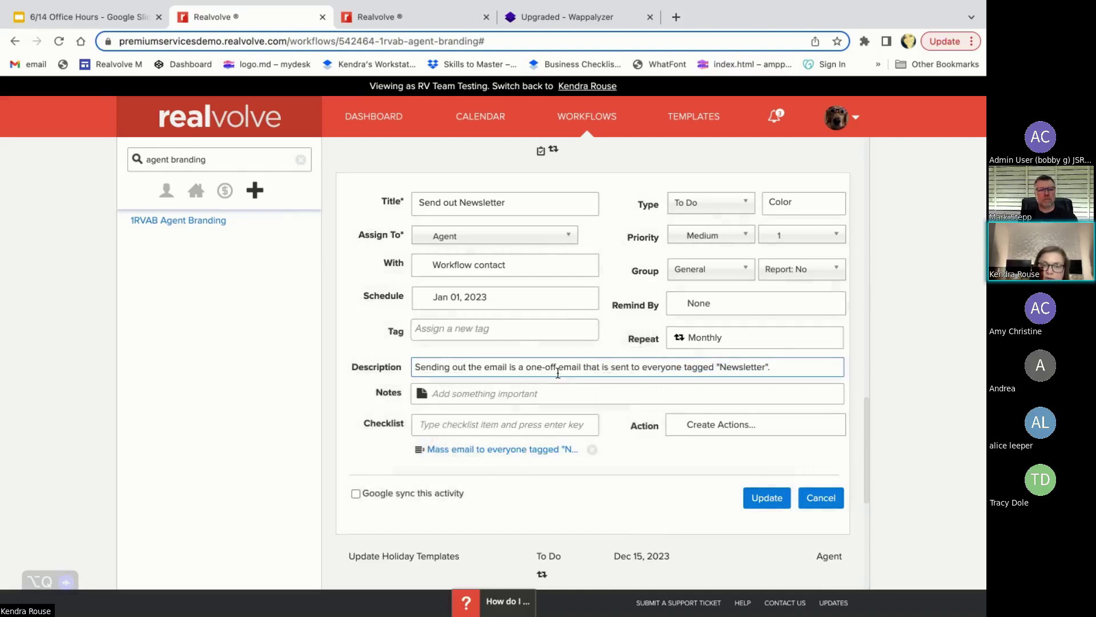
{"action": "scroll", "coordinate": [573, 363], "scroll_direction": "up", "scroll_amount": 1}
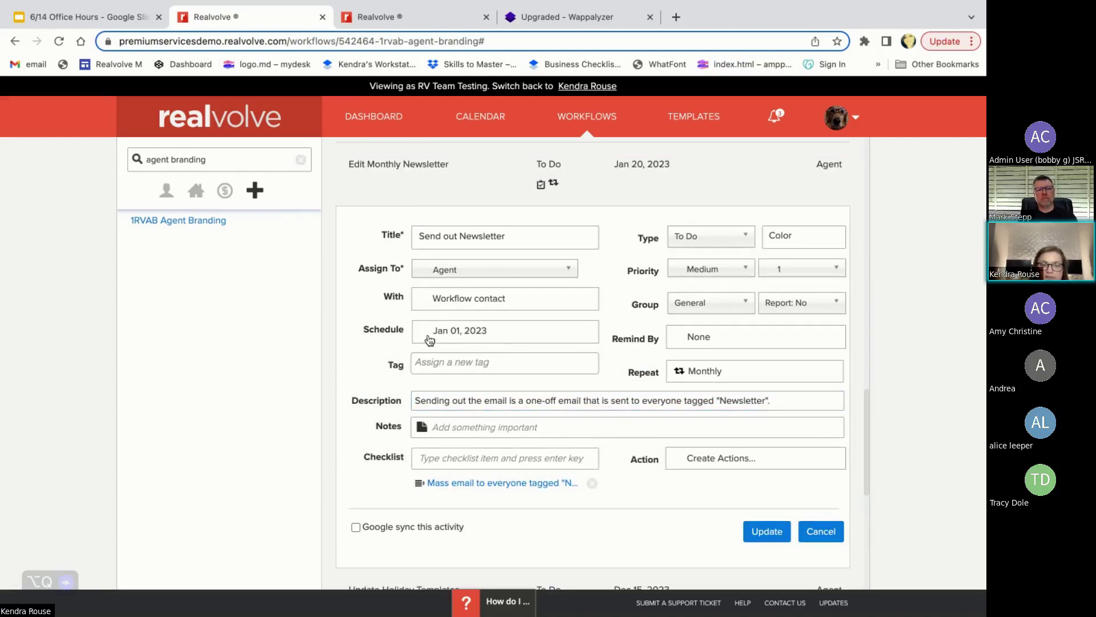
{"action": "scroll", "coordinate": [428, 341], "scroll_direction": "up", "scroll_amount": 4}
{"action": "scroll", "coordinate": [429, 341], "scroll_direction": "up", "scroll_amount": 15}
{"action": "scroll", "coordinate": [429, 340], "scroll_direction": "down", "scroll_amount": 5}
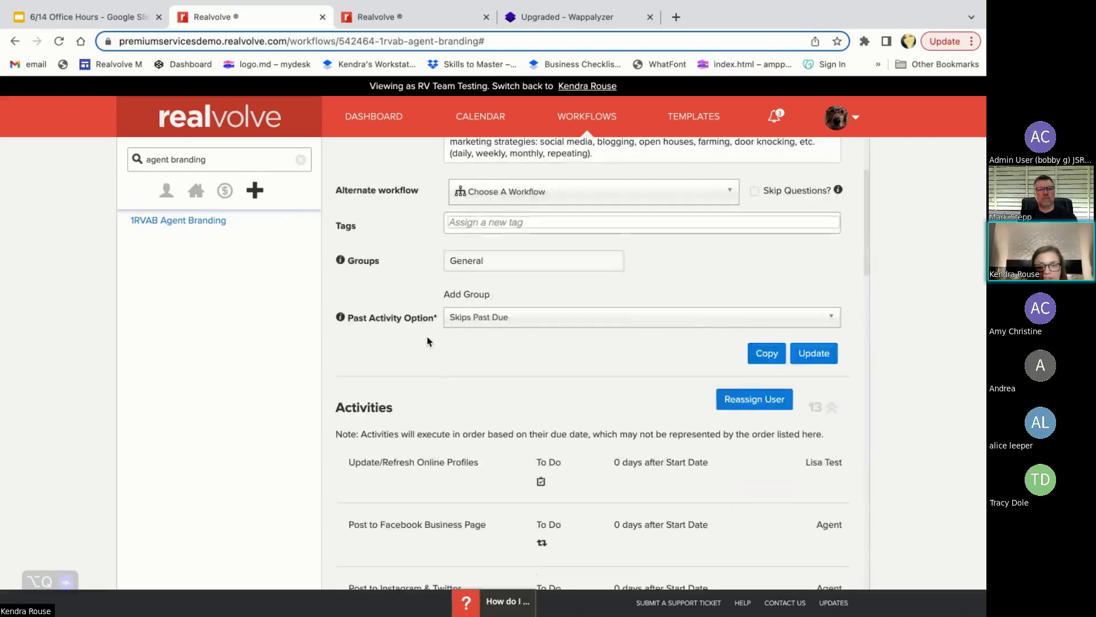
{"action": "scroll", "coordinate": [346, 314], "scroll_direction": "up", "scroll_amount": 3}
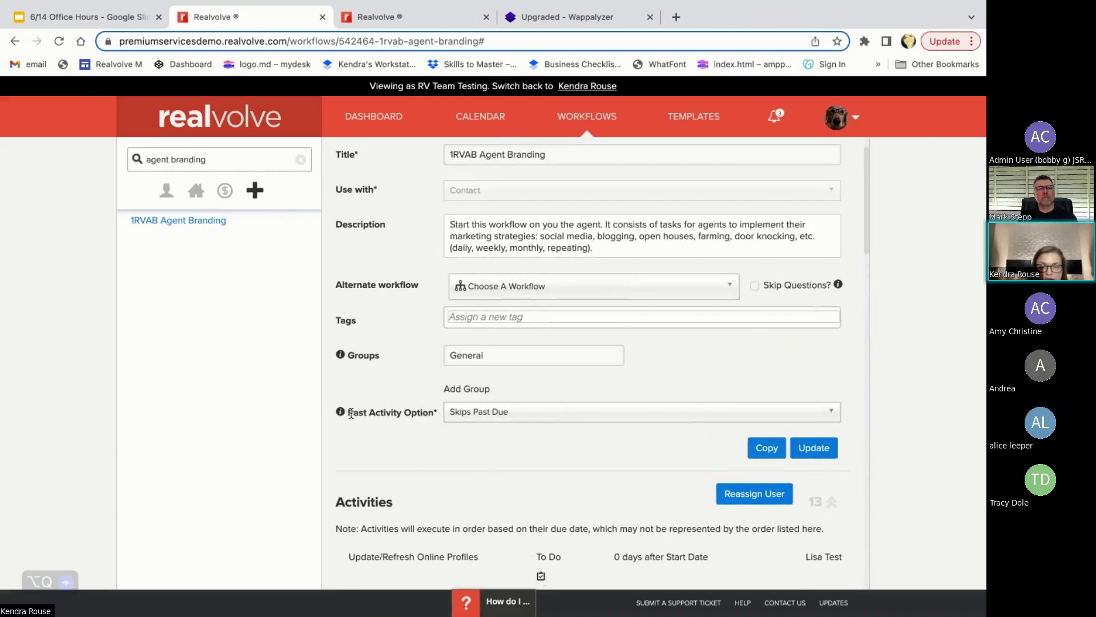
{"action": "left_click_drag", "start_coordinate": [349, 413], "coordinate": [438, 412]}
{"action": "left_click", "coordinate": [496, 419]}
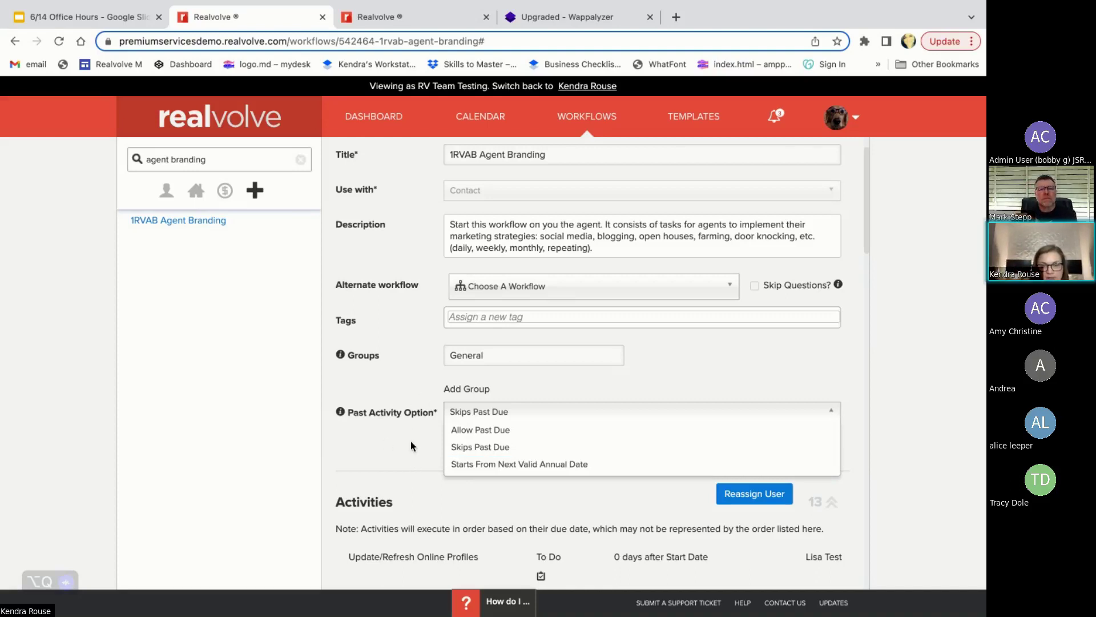
{"action": "left_click", "coordinate": [381, 449]}
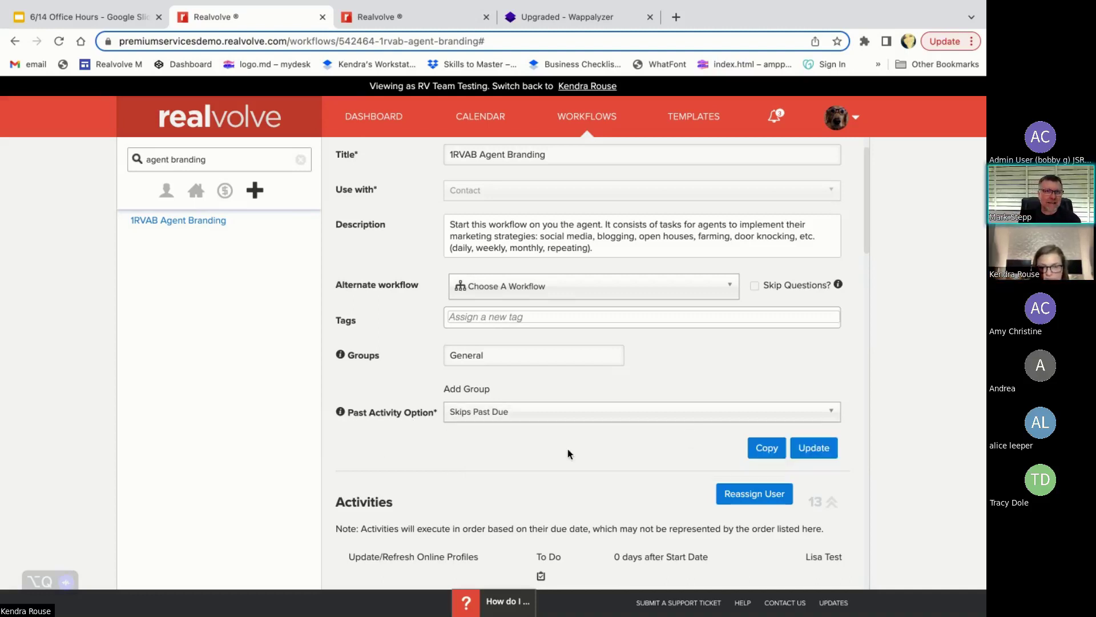
{"action": "scroll", "coordinate": [579, 477], "scroll_direction": "down", "scroll_amount": 15}
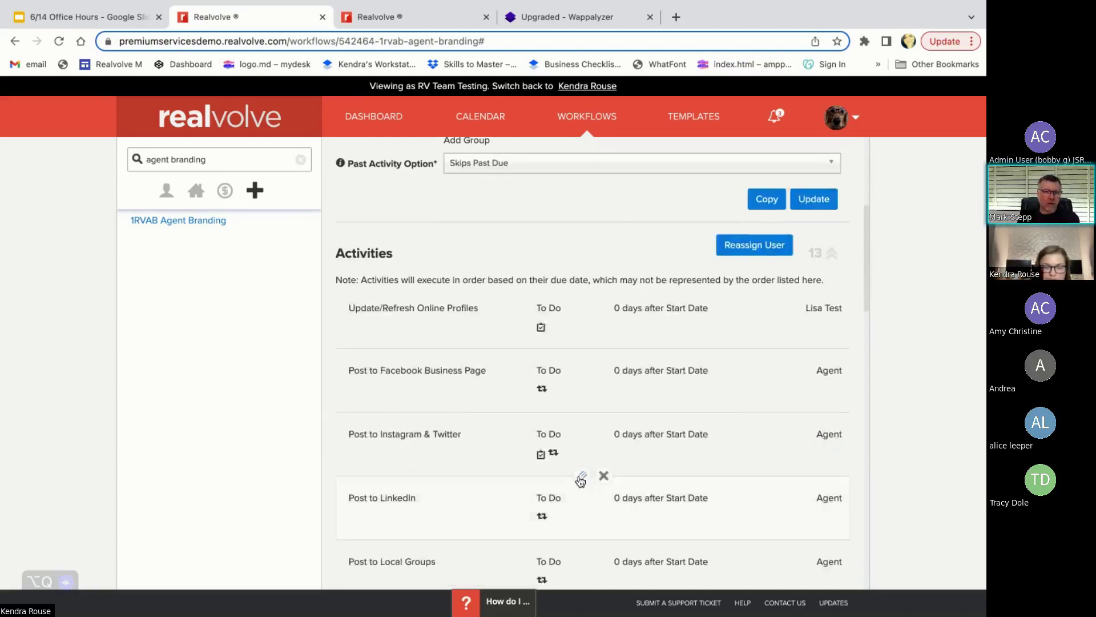
- Switch to the Google Slides deck and present its Premium Services slide full screen
{"action": "scroll", "coordinate": [578, 475], "scroll_direction": "down", "scroll_amount": 8}
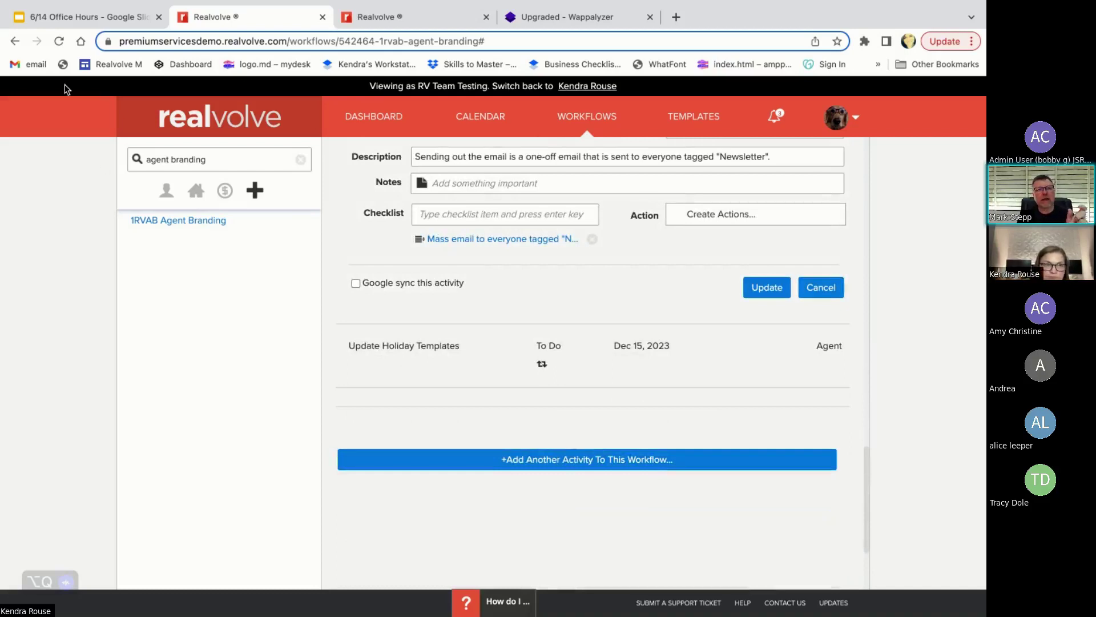
{"action": "mouse_move", "coordinate": [33, 19]}
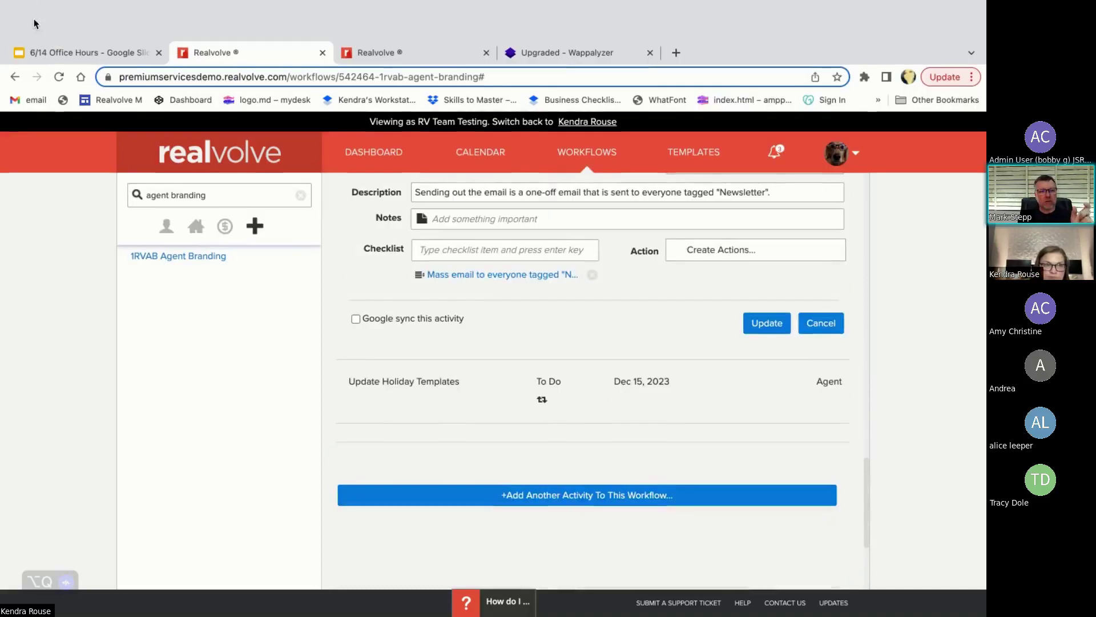
{"action": "left_click", "coordinate": [47, 57]}
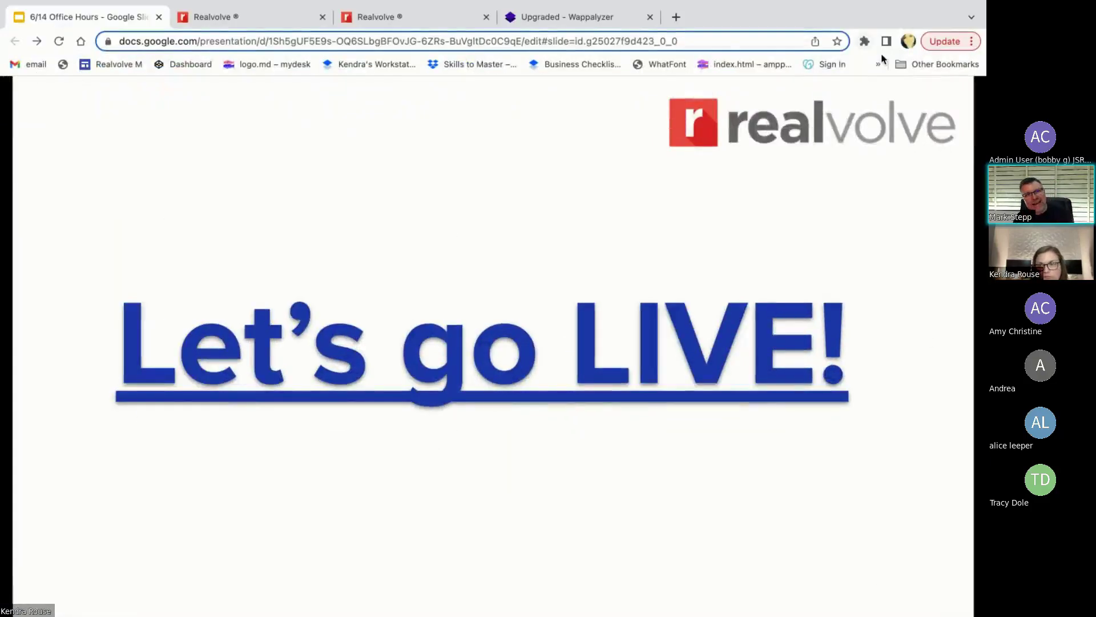
{"action": "key", "text": "super+Return"}
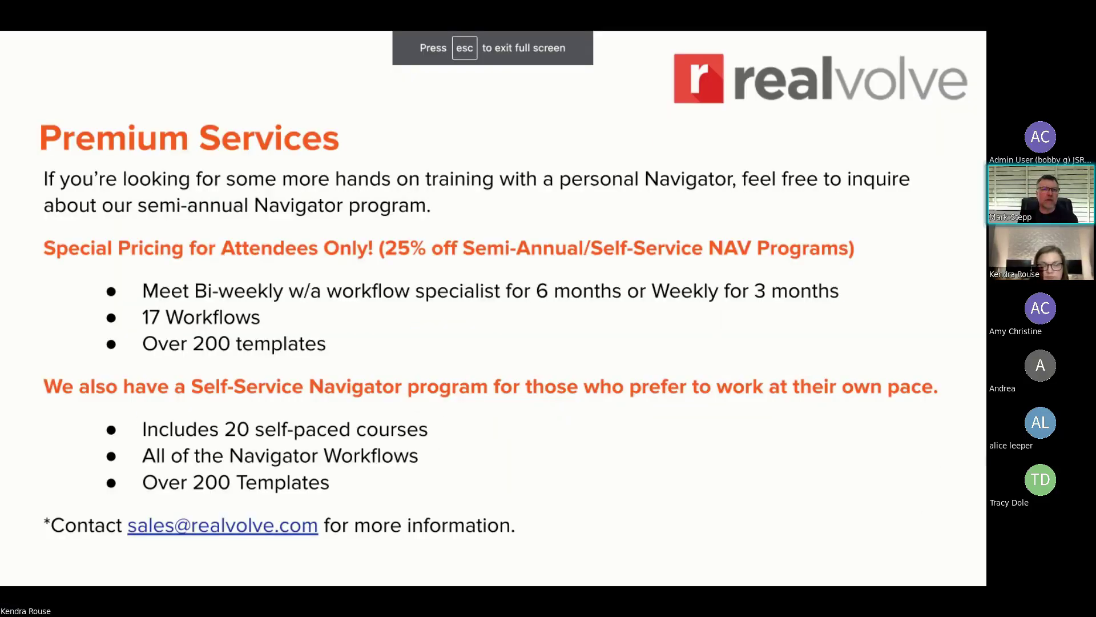